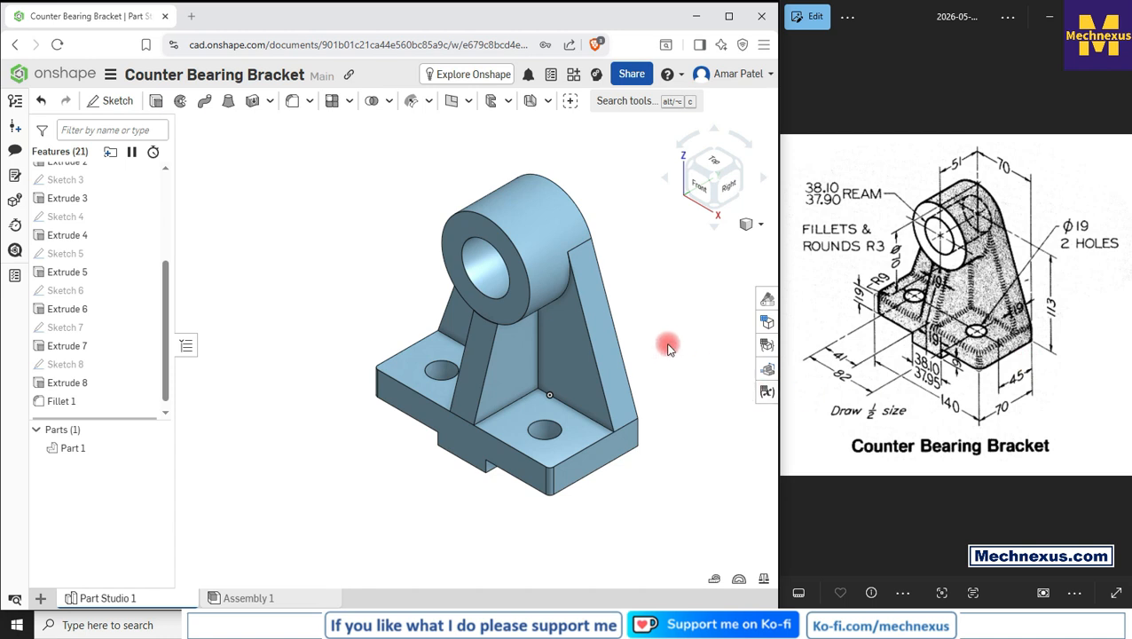
# Step: Inspect the finished counter bearing bracket model and its feature list
pyautogui.scroll(2, 667, 343)
pyautogui.scroll(-1, 512, 331)
pyautogui.moveTo(277, 473)
pyautogui.mouseDown(button='right')
pyautogui.moveTo(316, 397)
pyautogui.moveTo(258, 486)
pyautogui.moveTo(177, 492)
pyautogui.moveTo(263, 465)
pyautogui.moveTo(286, 472)
pyautogui.moveTo(280, 452)
pyautogui.moveTo(279, 478)
pyautogui.mouseUp(button='right')
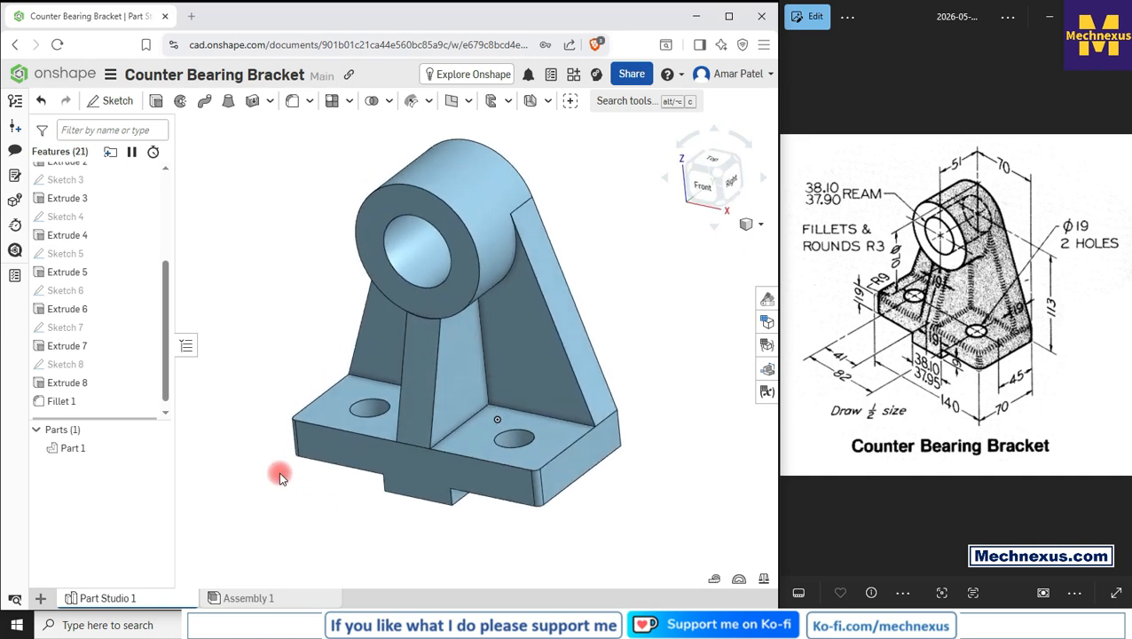
pyautogui.click(758, 225)
pyautogui.click(677, 242)
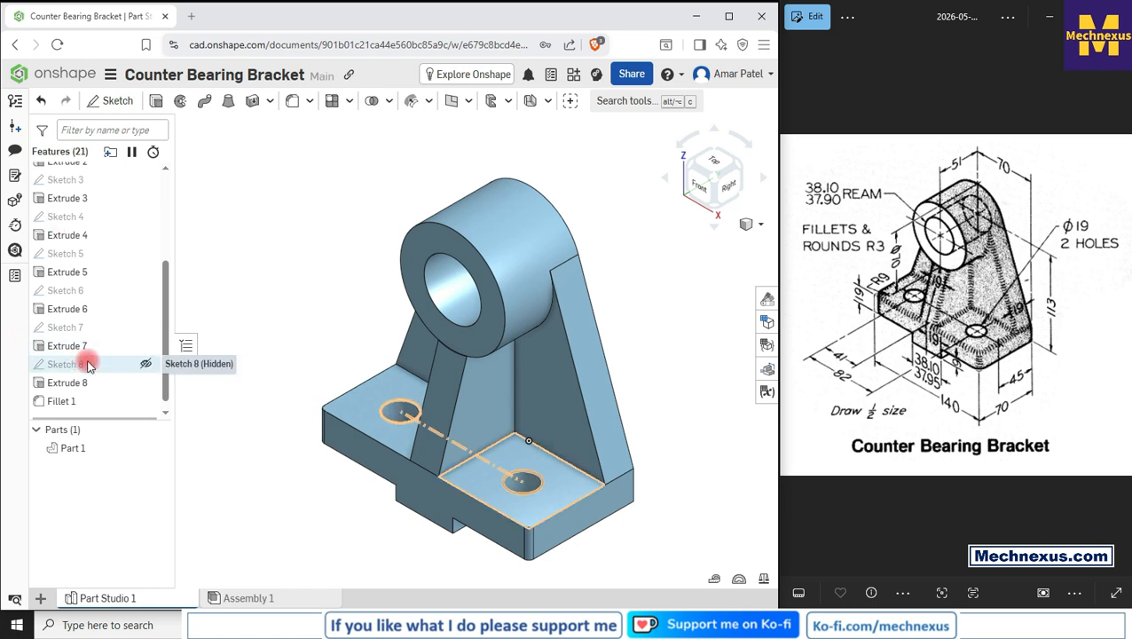
pyautogui.scroll(2, 93, 359)
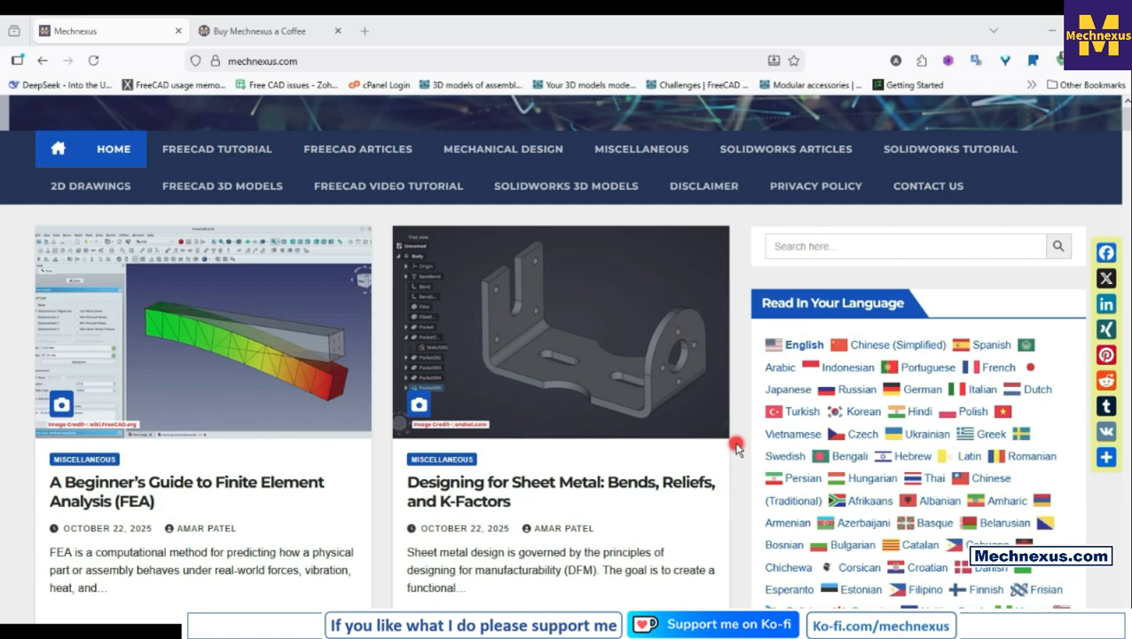
pyautogui.scroll(-3, 736, 448)
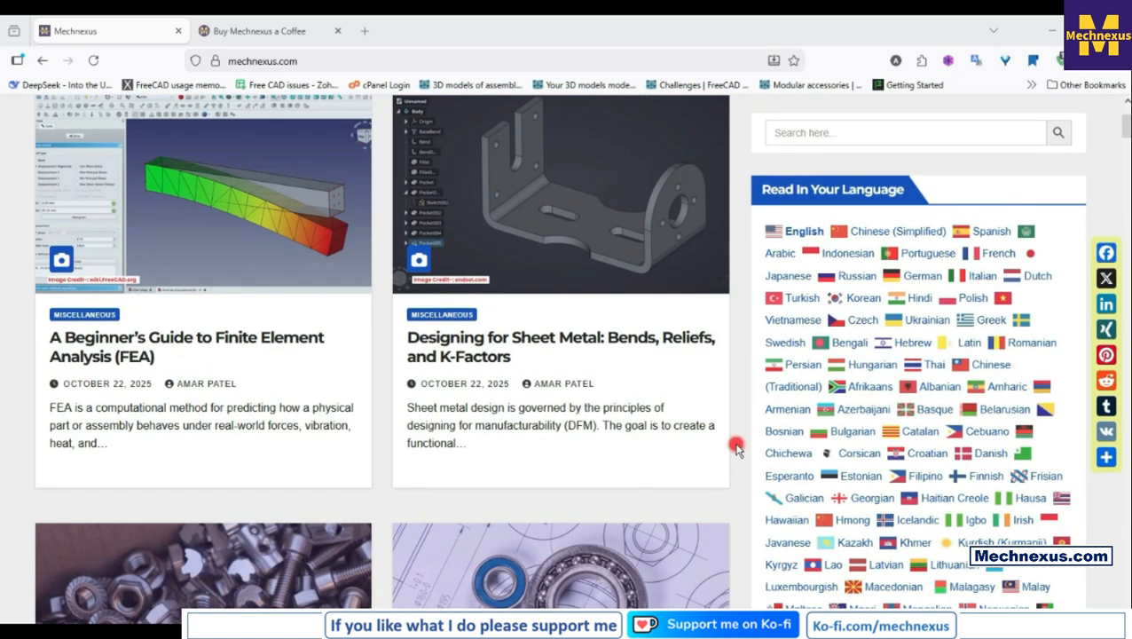
pyautogui.scroll(1, 735, 448)
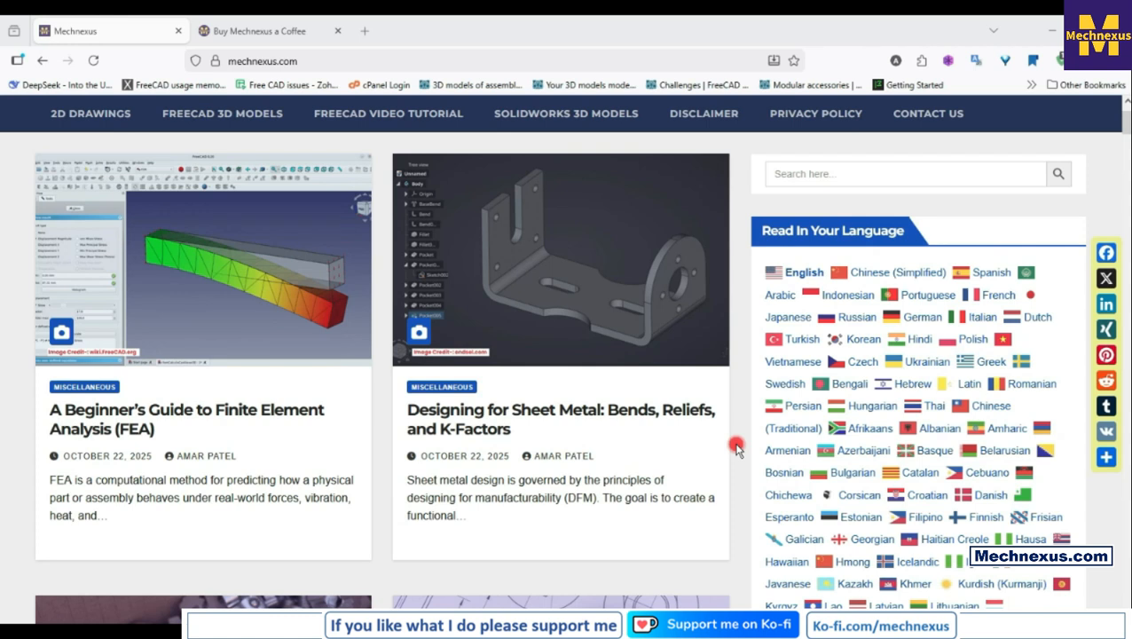
pyautogui.scroll(-3, 735, 448)
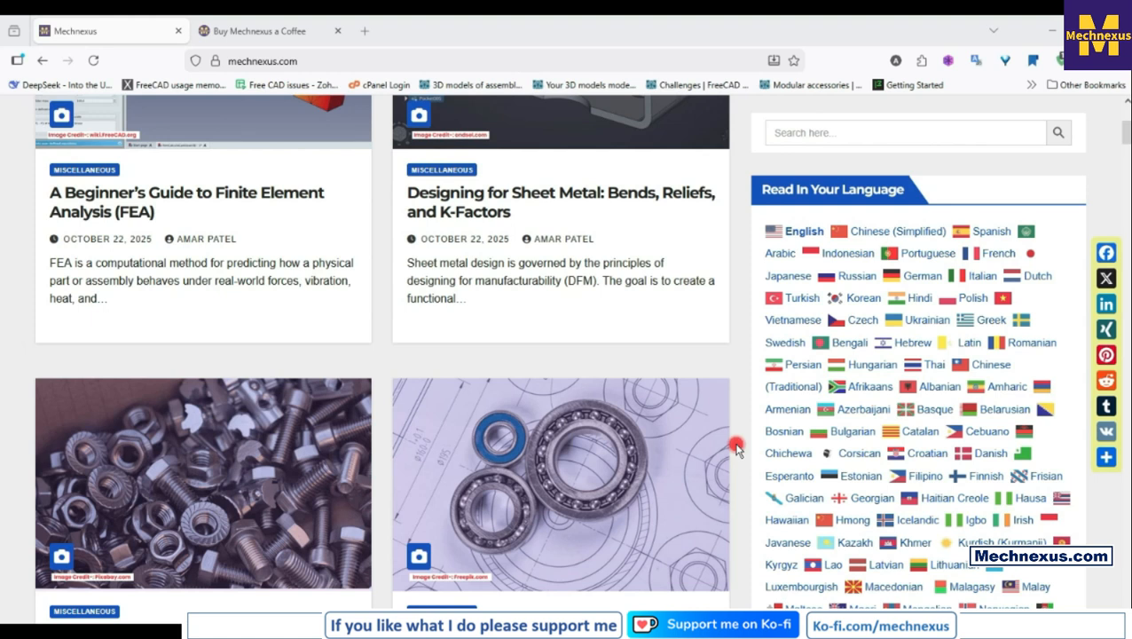
pyautogui.scroll(-3, 735, 448)
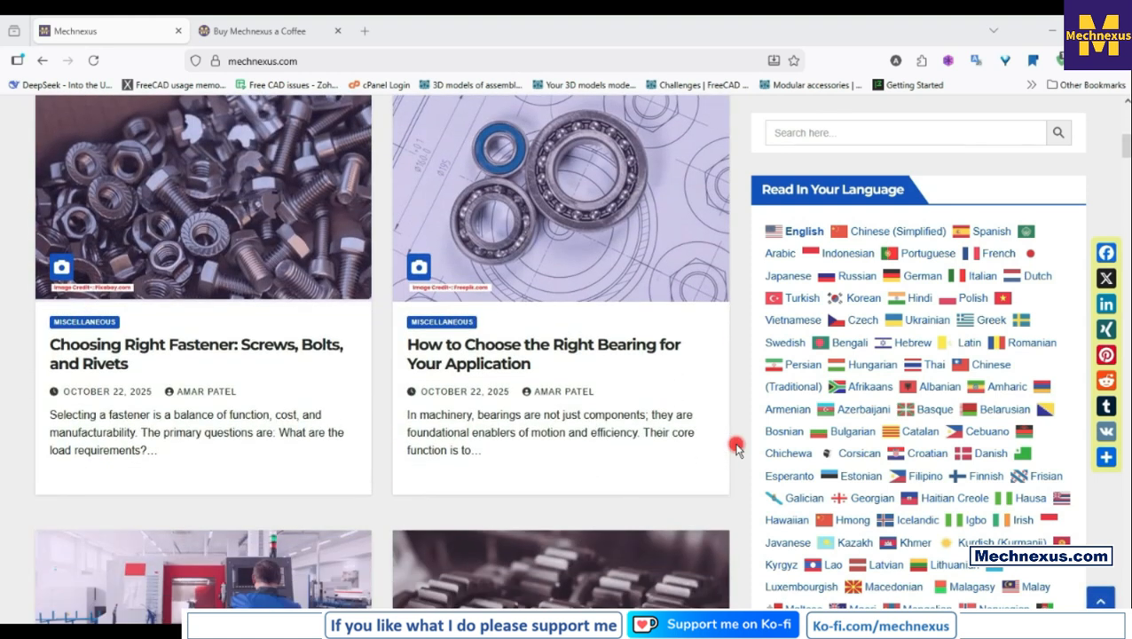
pyautogui.scroll(-4, 736, 448)
pyautogui.scroll(-9, 735, 448)
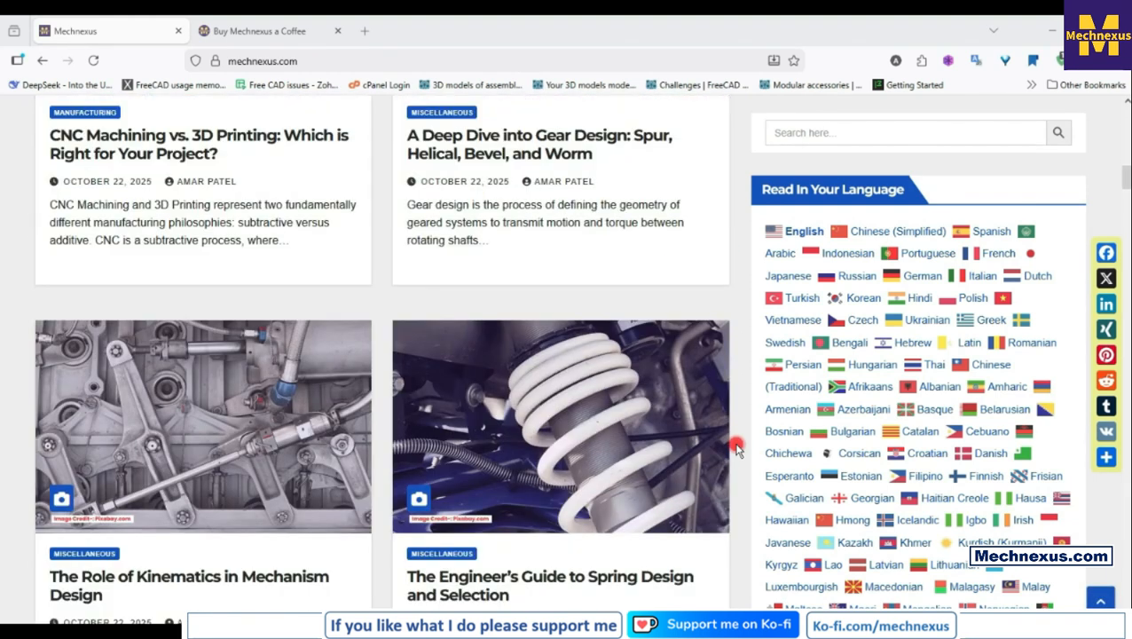
pyautogui.scroll(-3, 735, 448)
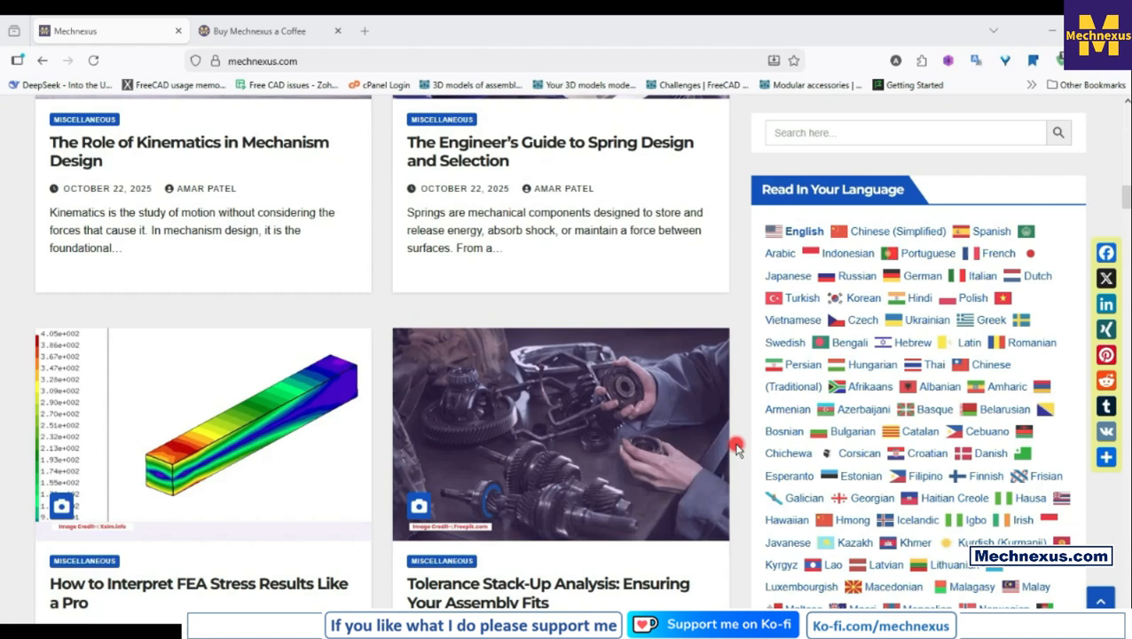
pyautogui.scroll(12, 735, 448)
pyautogui.scroll(6, 736, 448)
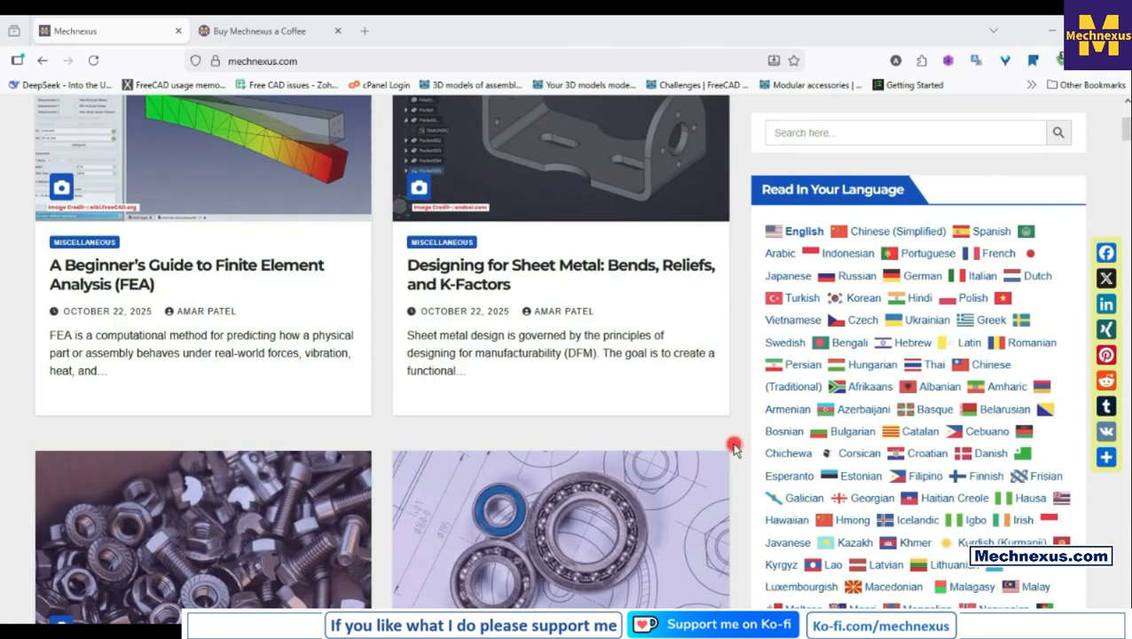
pyautogui.scroll(-2, 736, 448)
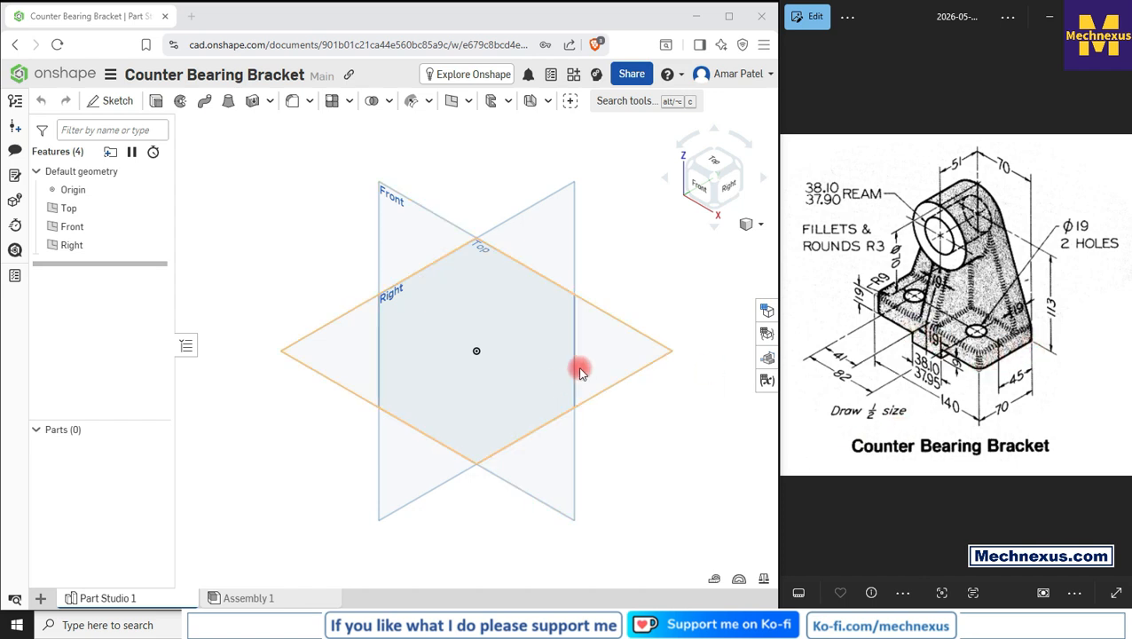
# Step: Start a sketch on the Top plane and draw a rectangle about 166 × 72 mm with its top edge through the origin
pyautogui.click(652, 359)
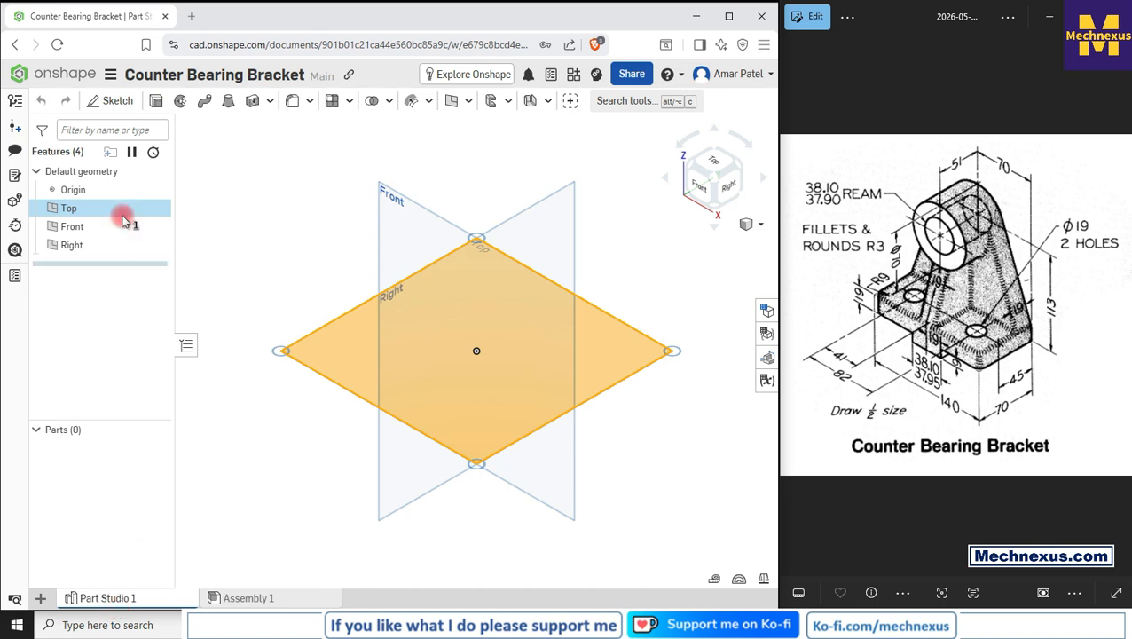
pyautogui.click(112, 101)
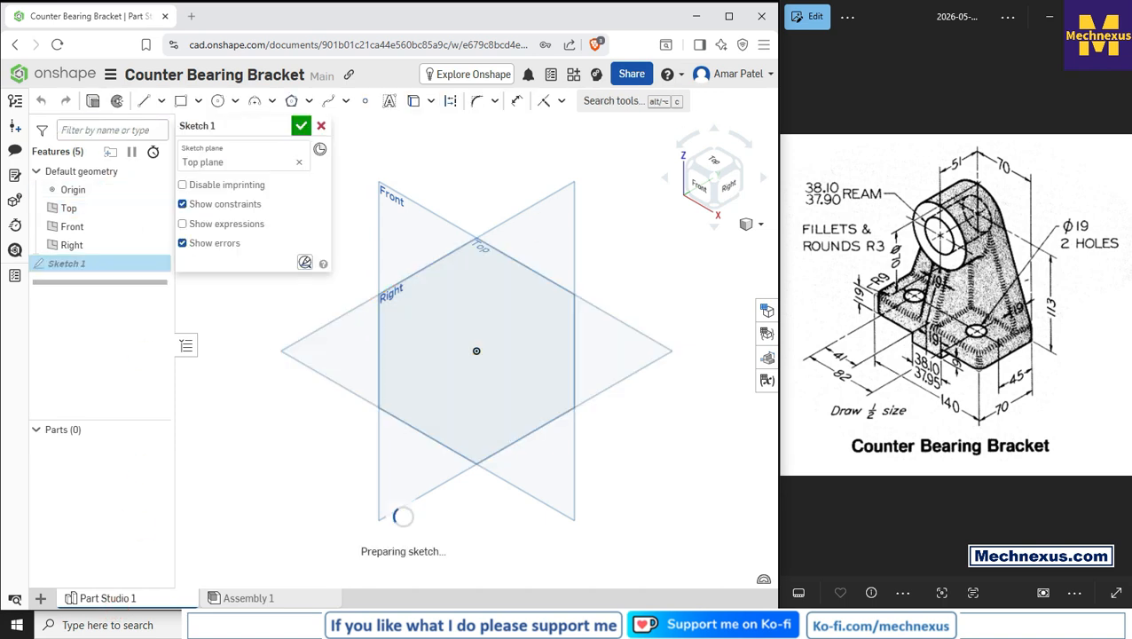
pyautogui.click(712, 160)
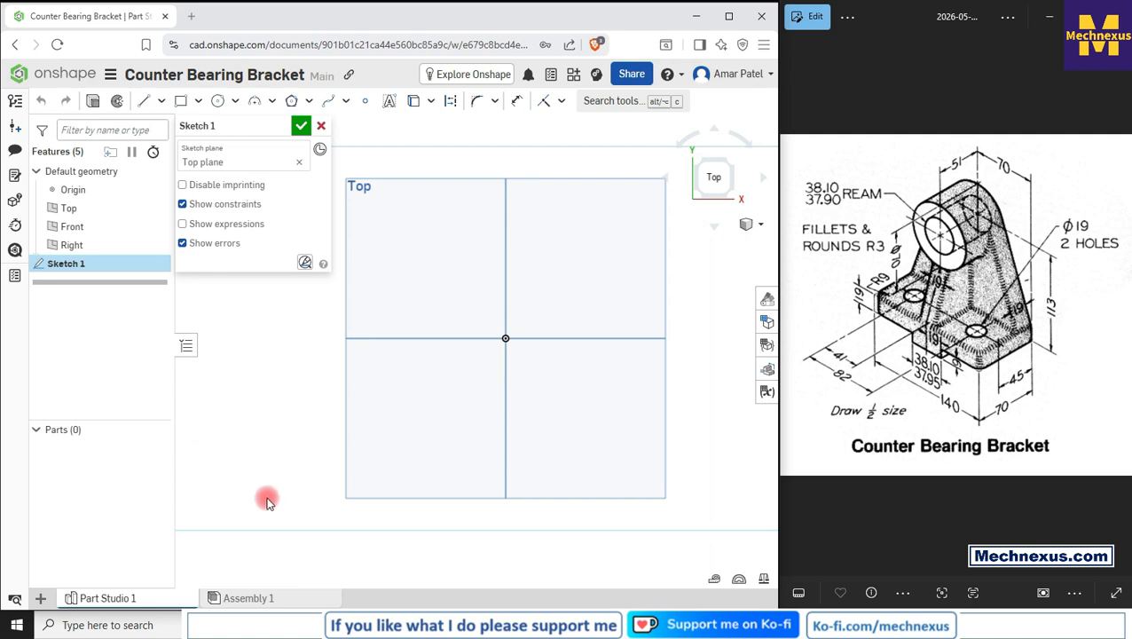
pyautogui.press('p')
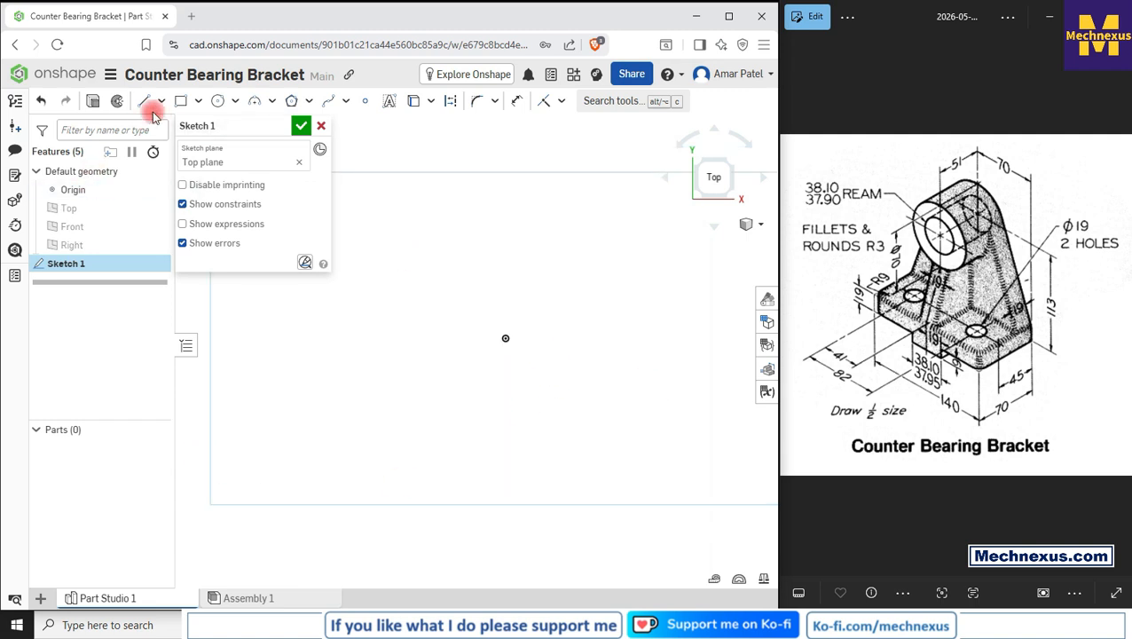
pyautogui.click(180, 100)
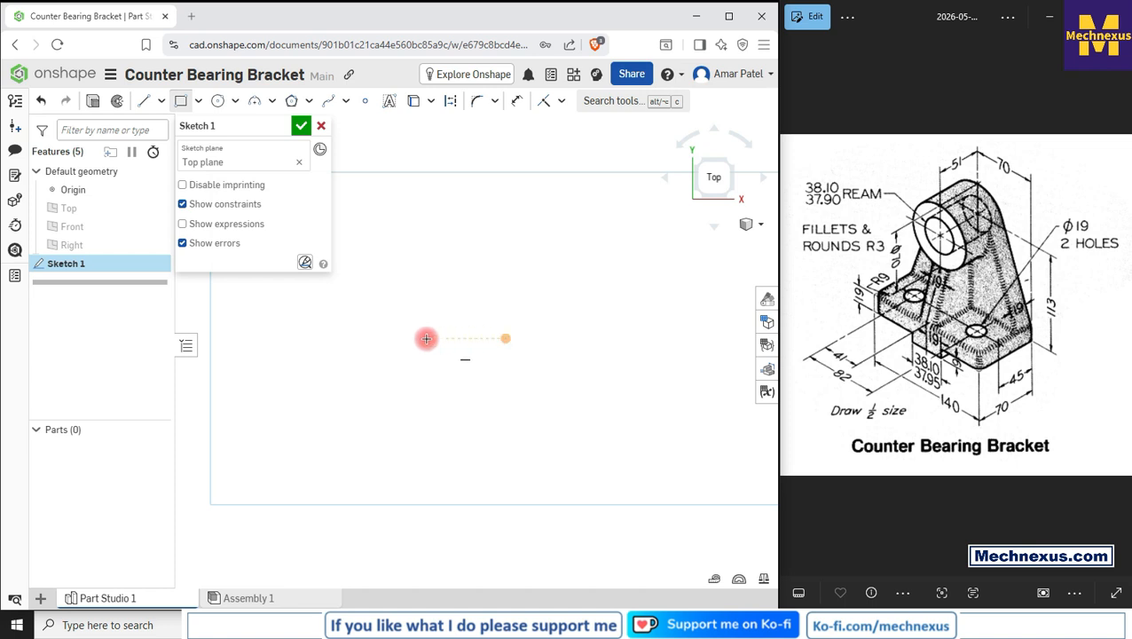
pyautogui.click(337, 338)
pyautogui.click(693, 489)
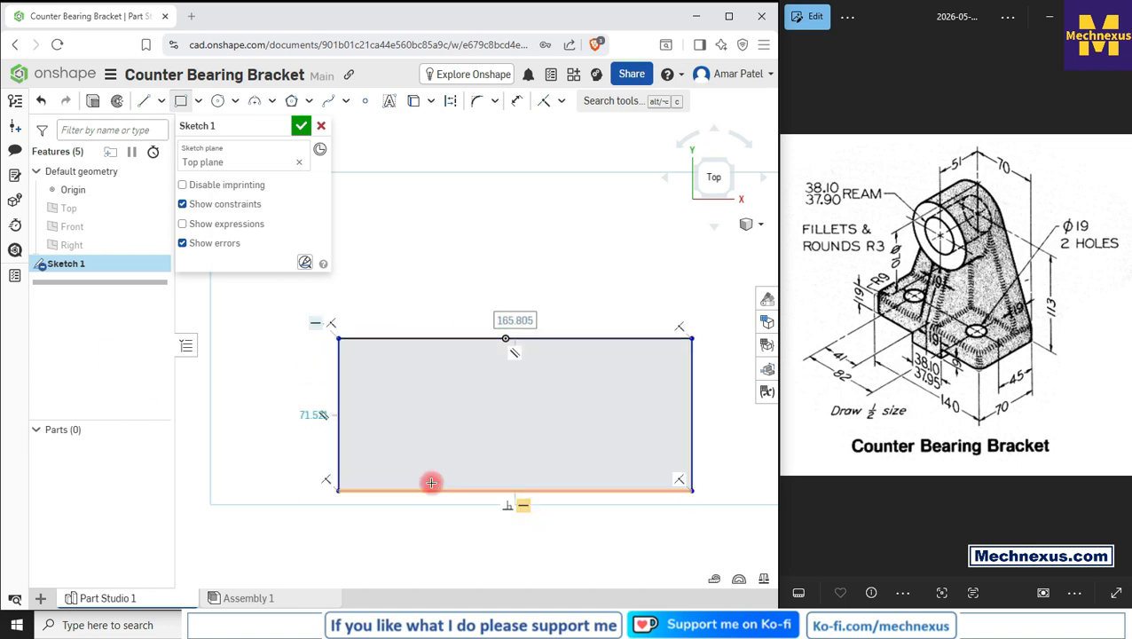
# Step: Dimension the rectangle's width to 140 mm and its height to 70 mm
pyautogui.click(522, 100)
pyautogui.click(444, 337)
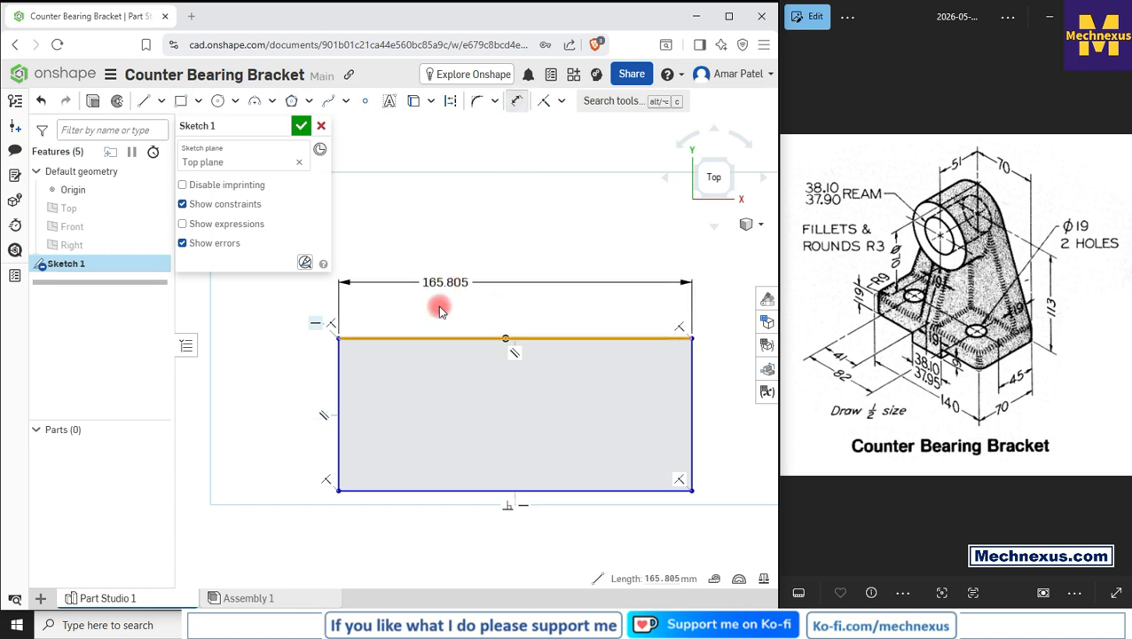
pyautogui.click(439, 308)
pyautogui.write('140')
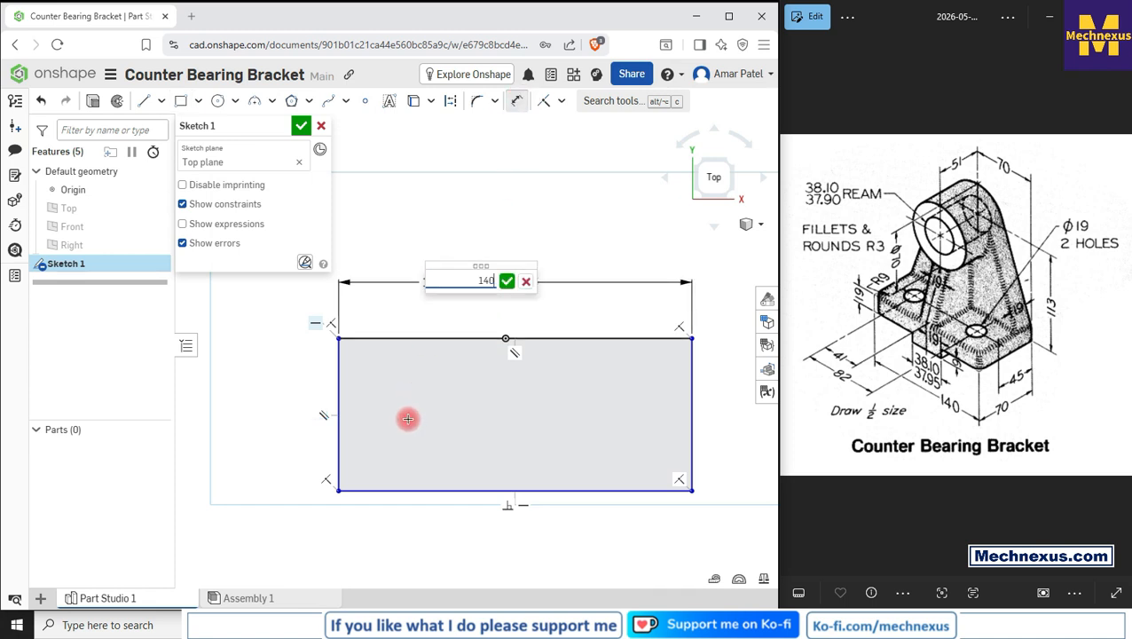
pyautogui.press('Return')
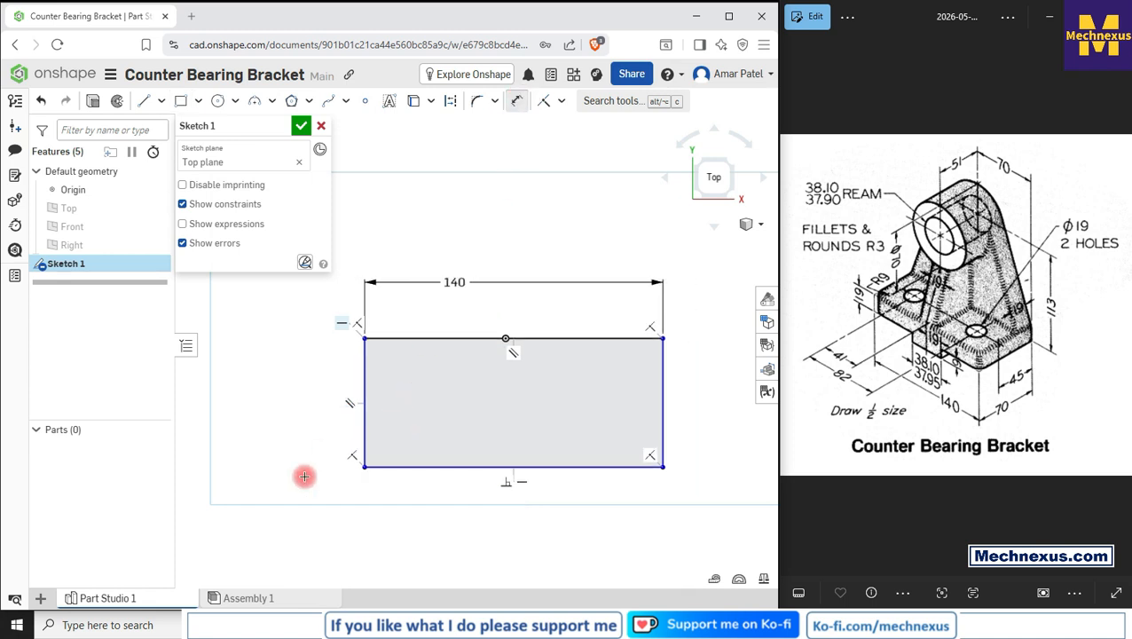
pyautogui.click(361, 444)
pyautogui.click(296, 419)
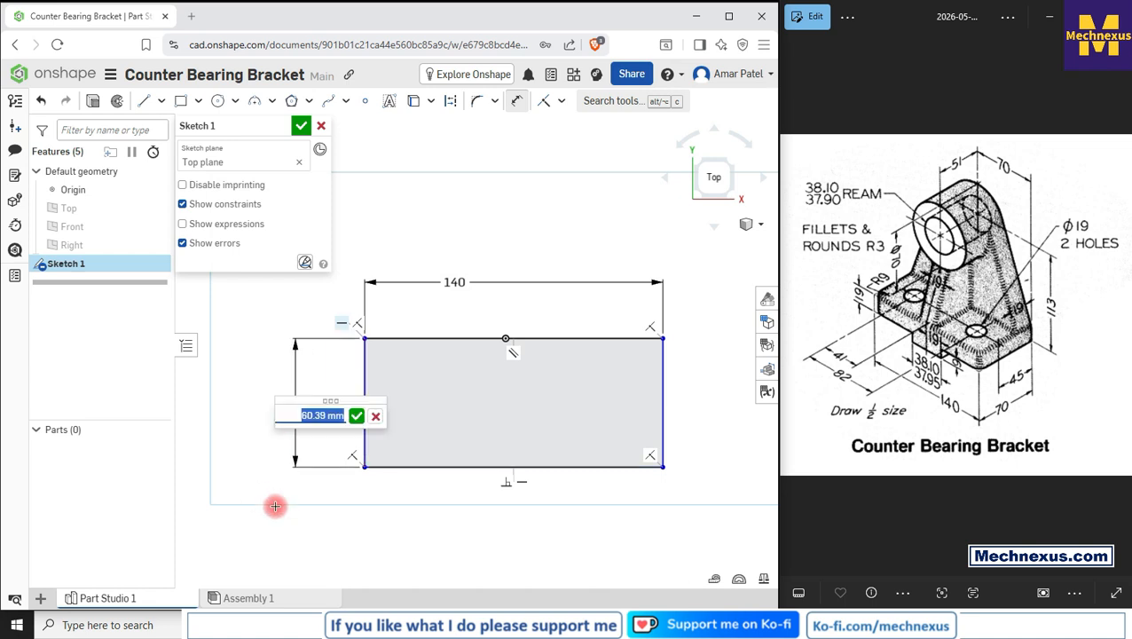
pyautogui.write('70')
pyautogui.press('Return')
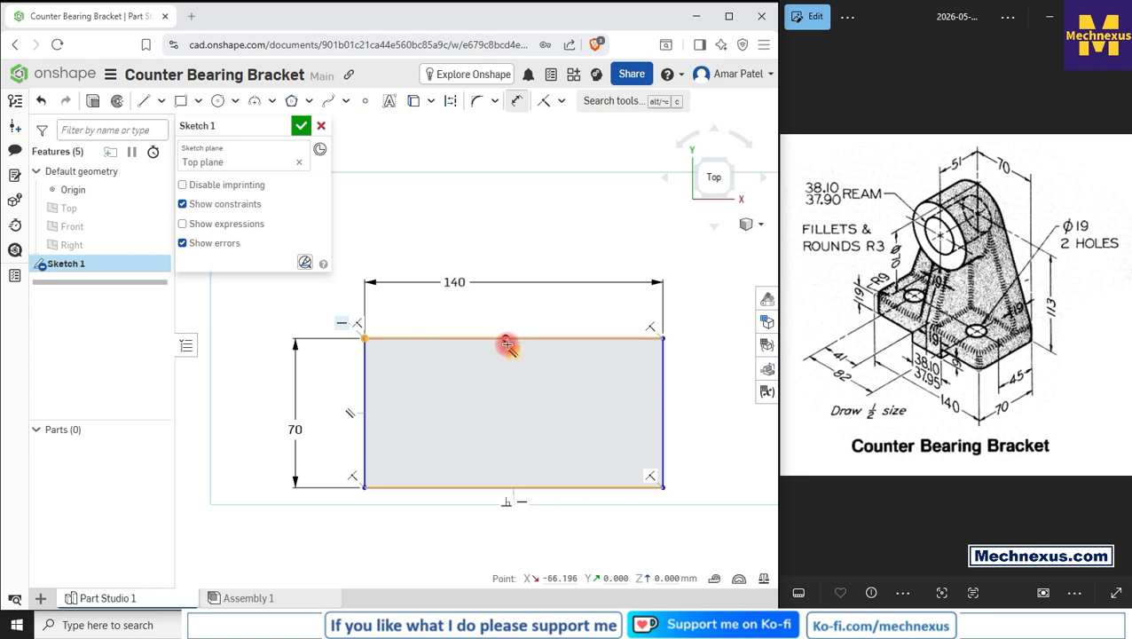
# Step: Dimension the origin 70 mm from the rectangle's left edge and finish the sketch
pyautogui.scroll(2, 507, 335)
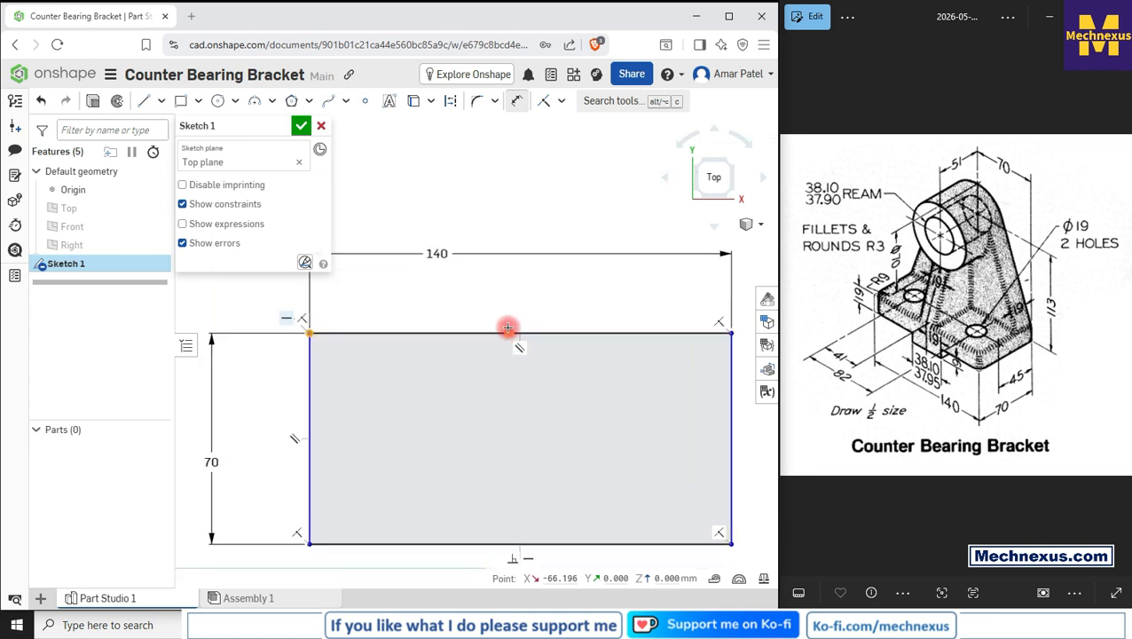
pyautogui.click(508, 332)
pyautogui.click(391, 300)
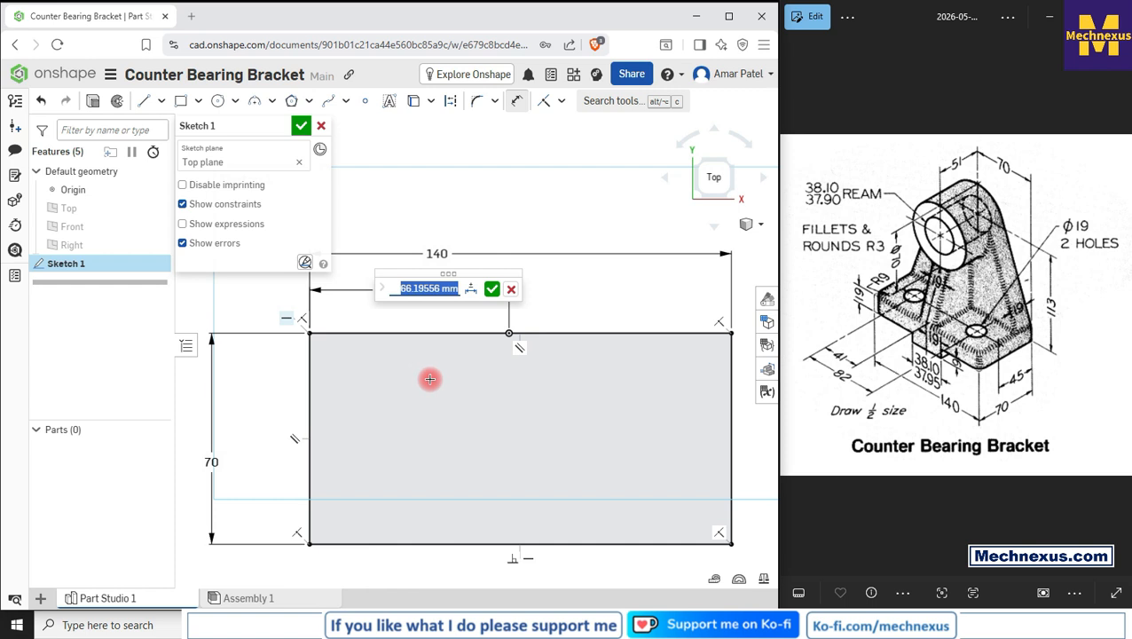
pyautogui.write('70')
pyautogui.press('Return')
pyautogui.scroll(-2, 430, 378)
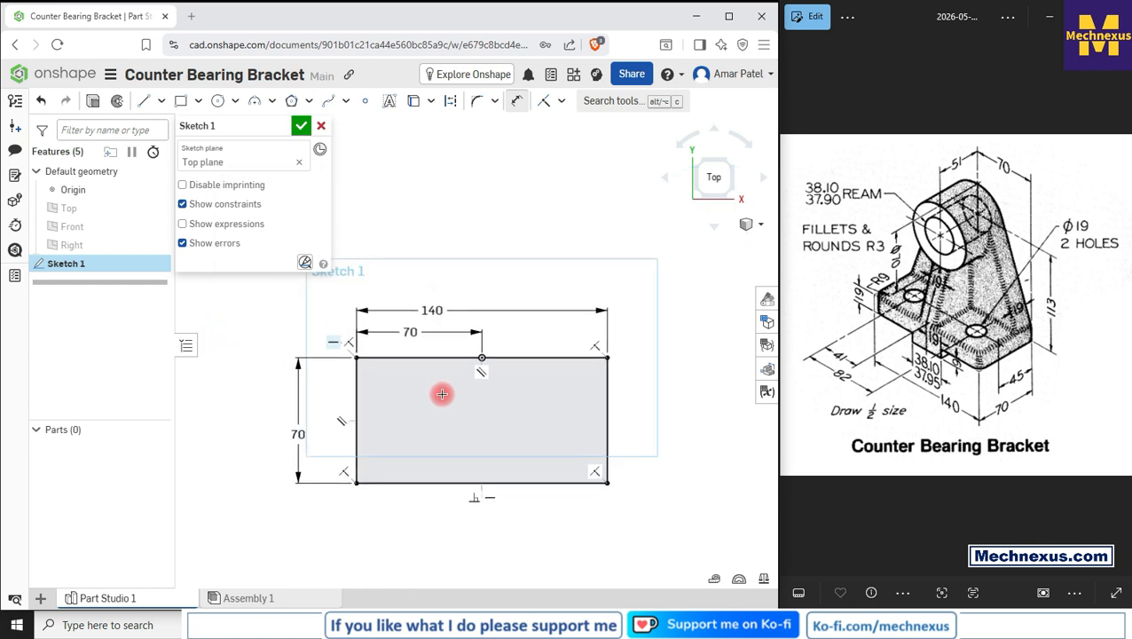
pyautogui.click(300, 127)
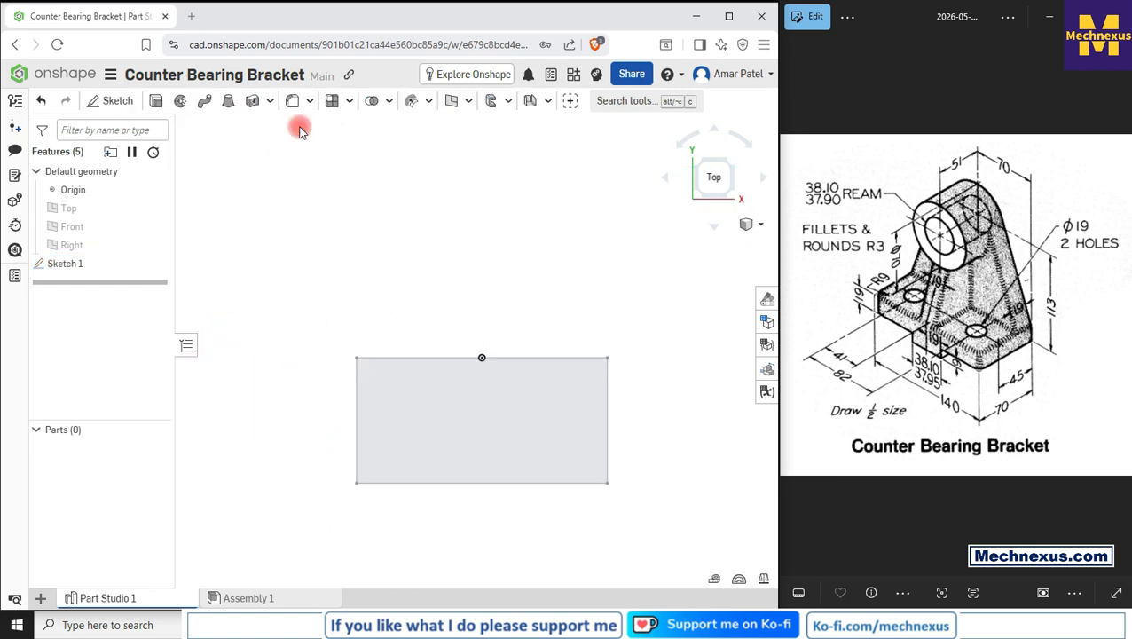
# Step: Extrude the rectangle sketch 19 mm as a new solid to form the base plate
pyautogui.click(760, 224)
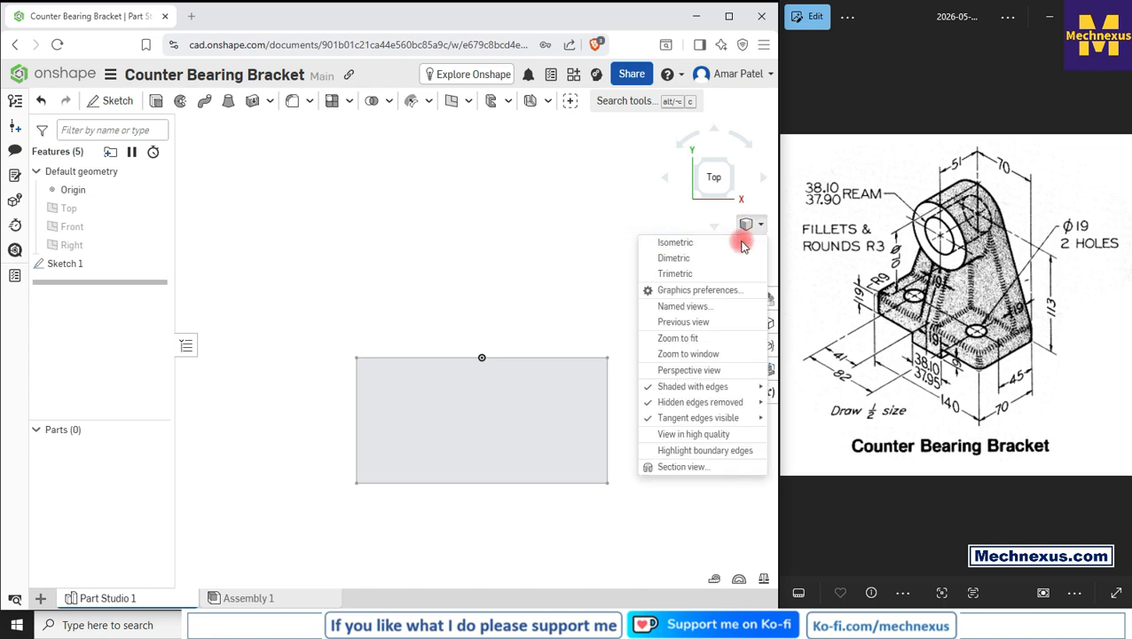
pyautogui.click(690, 244)
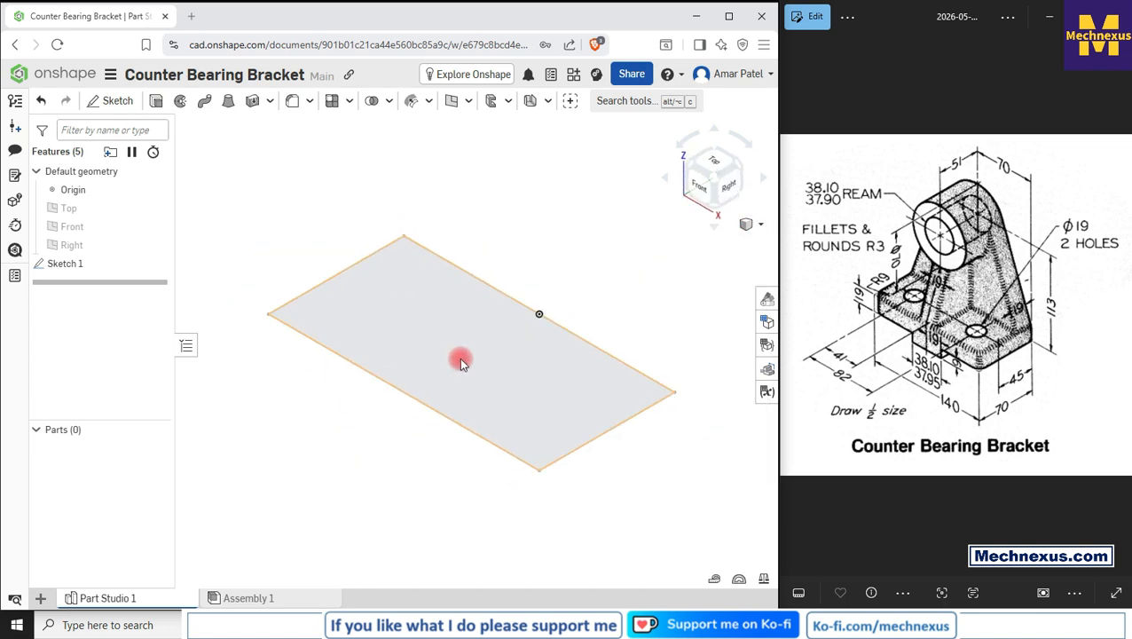
pyautogui.click(67, 257)
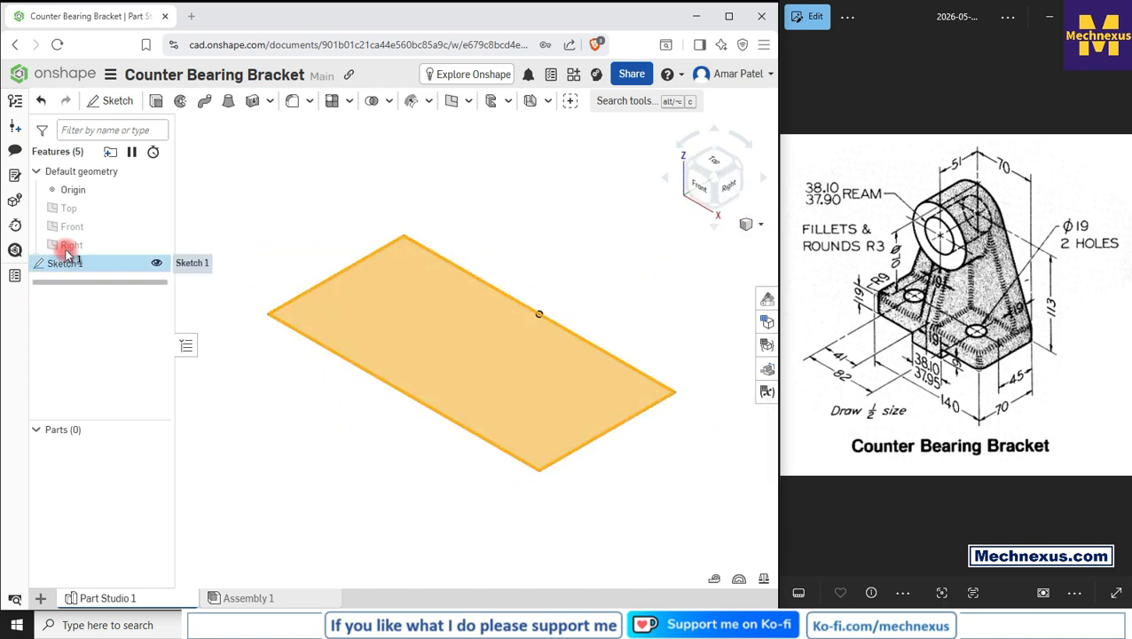
pyautogui.click(157, 102)
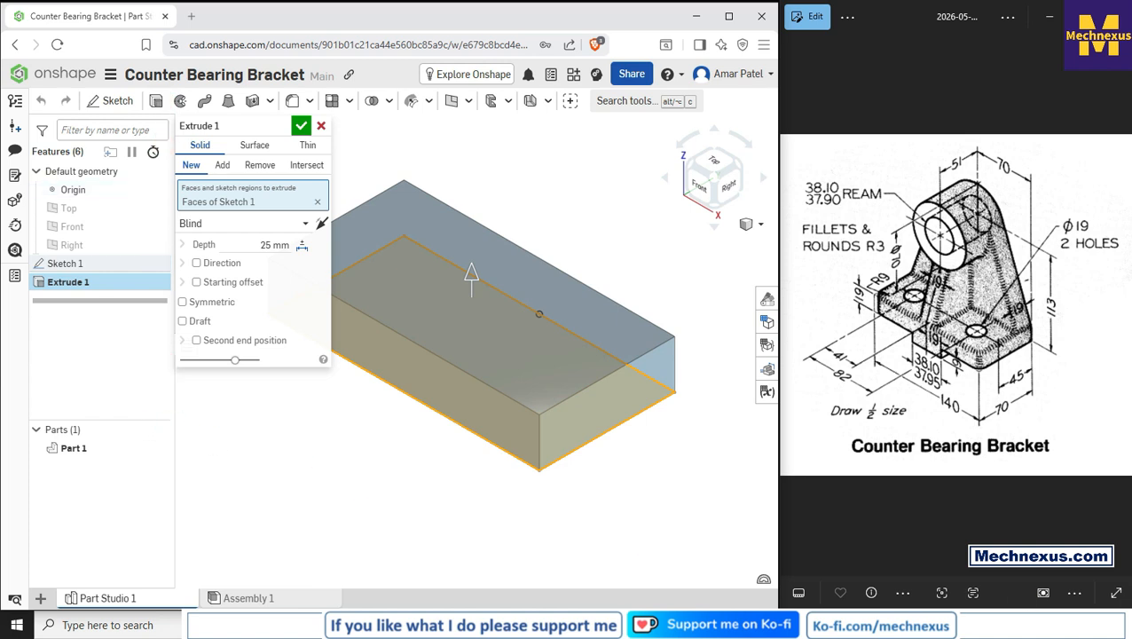
pyautogui.click(266, 245)
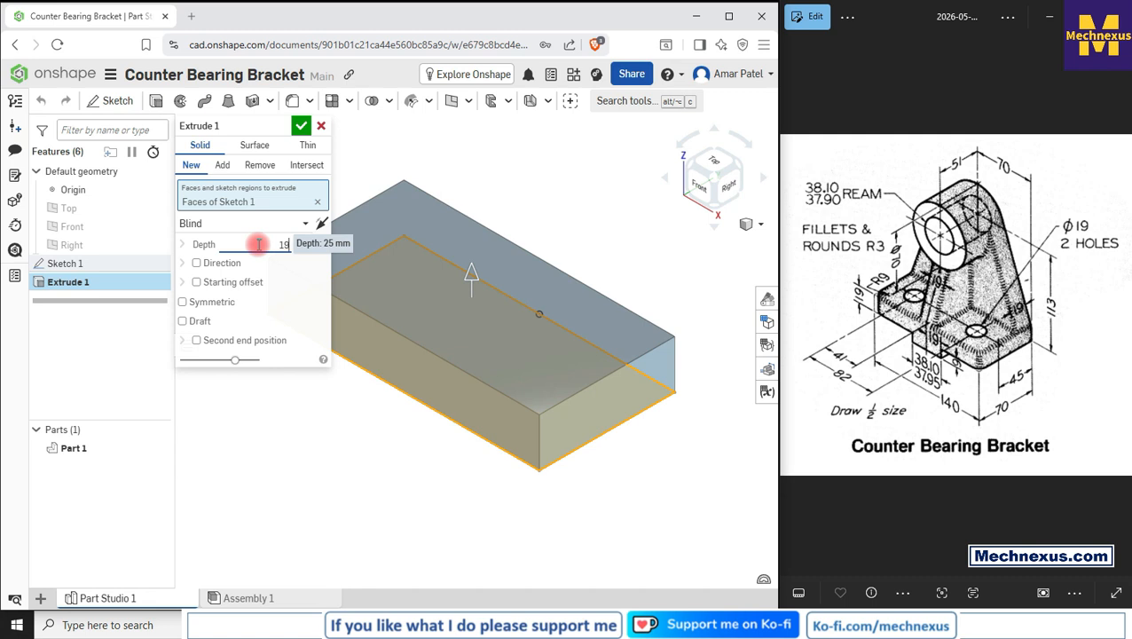
pyautogui.click(300, 125)
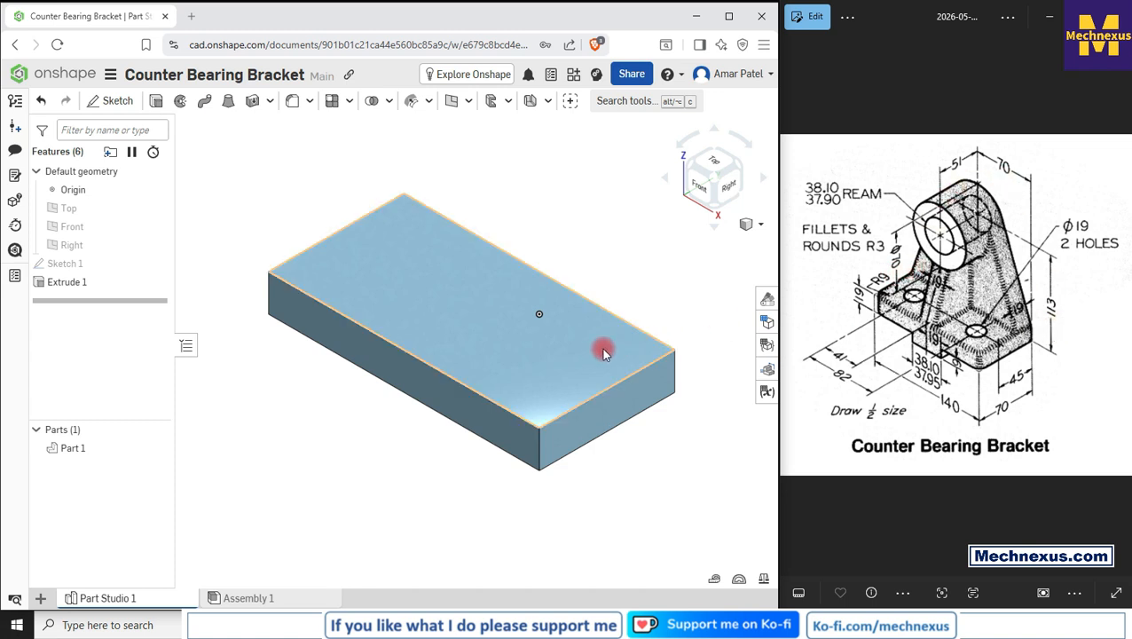
# Step: Start a new sketch on the base plate's rear face and view it face-on
pyautogui.moveTo(618, 464); pyautogui.dragTo(574, 452, button='right')
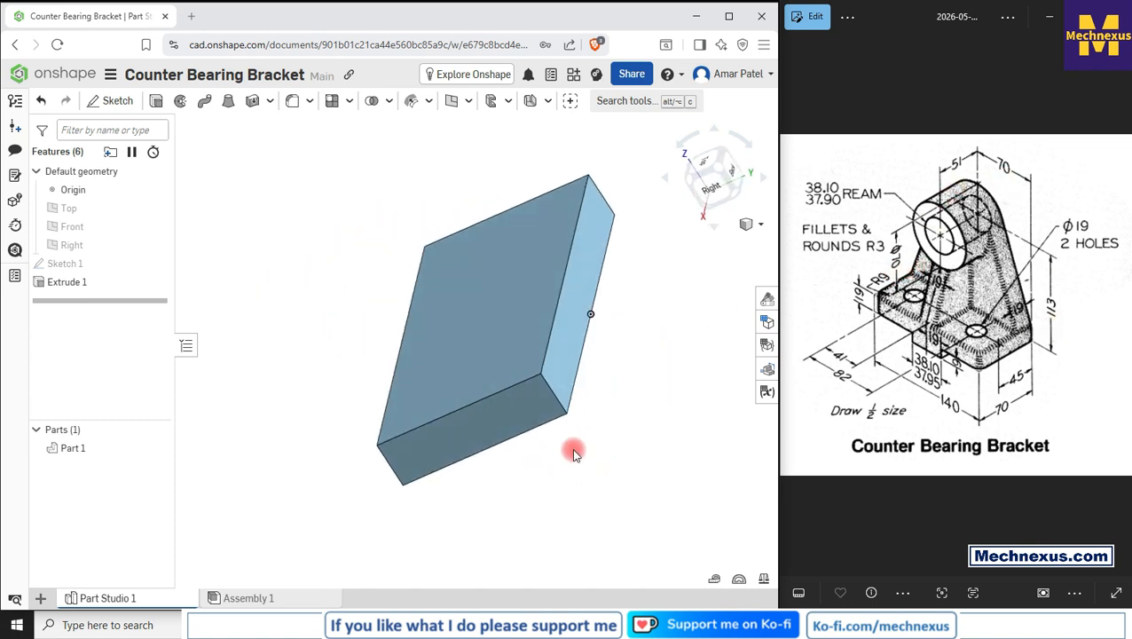
pyautogui.click(562, 358)
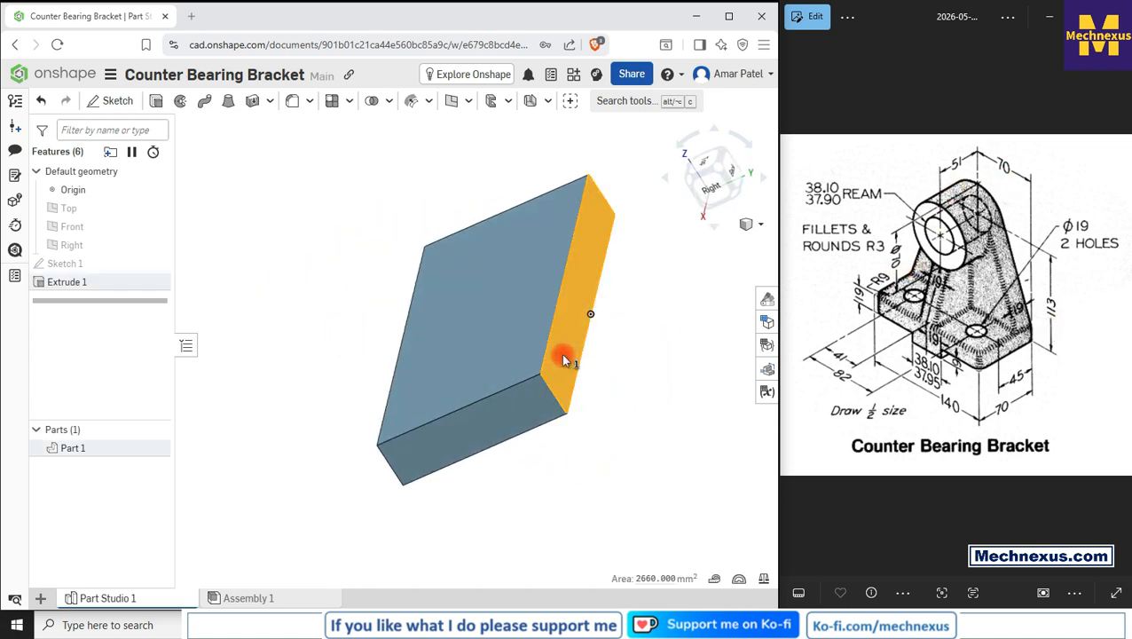
pyautogui.click(116, 102)
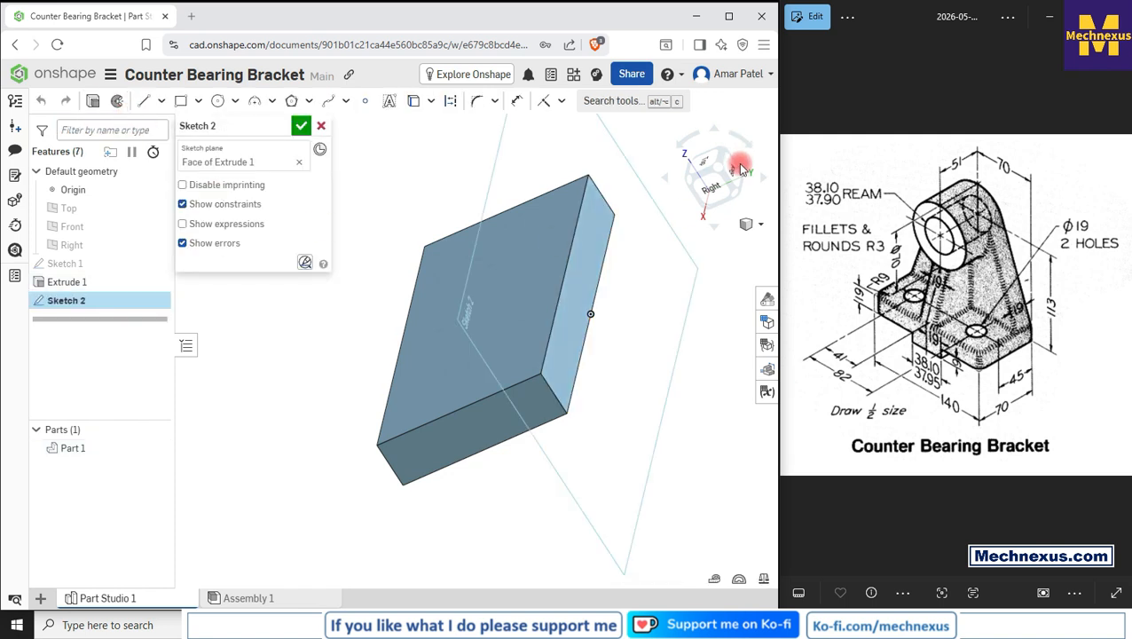
pyautogui.click(737, 171)
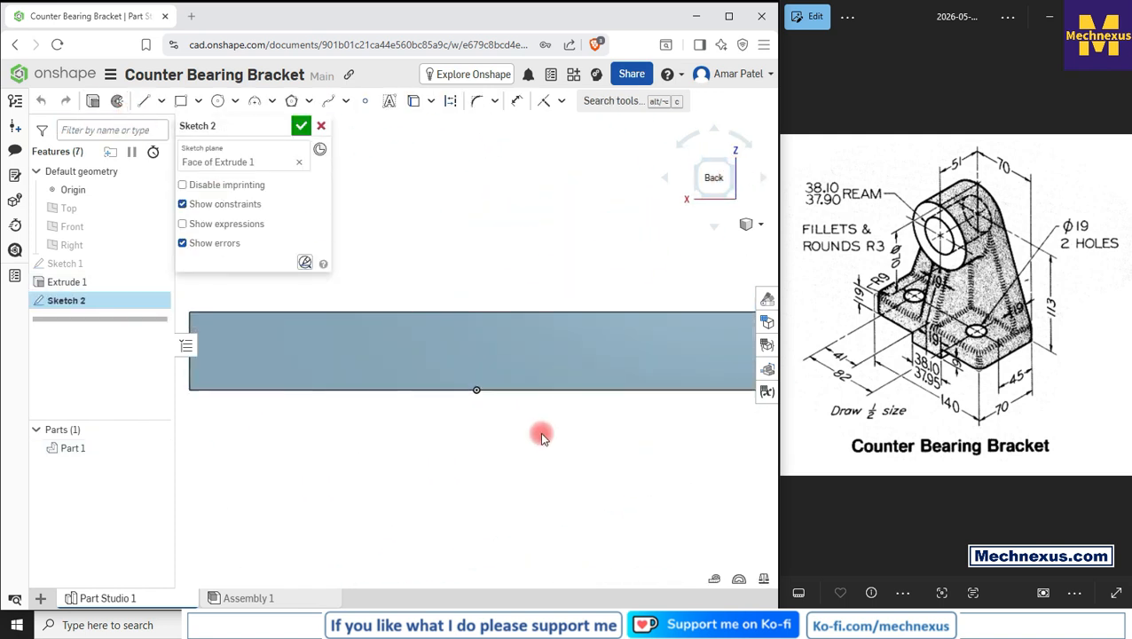
pyautogui.scroll(-3, 540, 435)
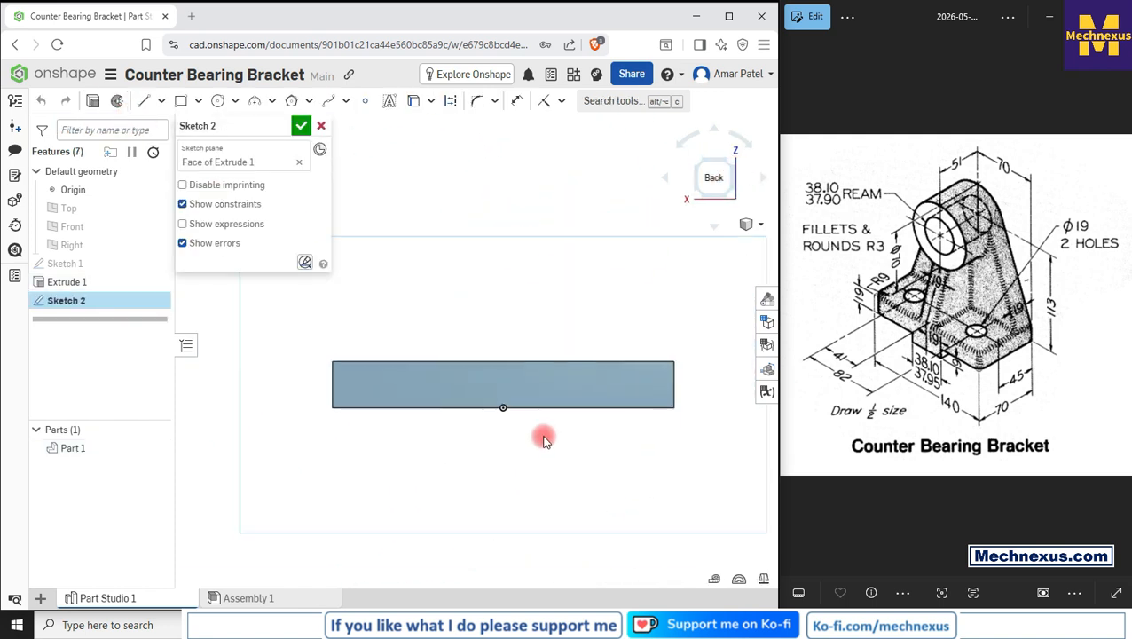
# Step: Draw a triangle on the plate's top edge with lines from both corners up to a common apex
pyautogui.click(144, 100)
pyautogui.click(334, 370)
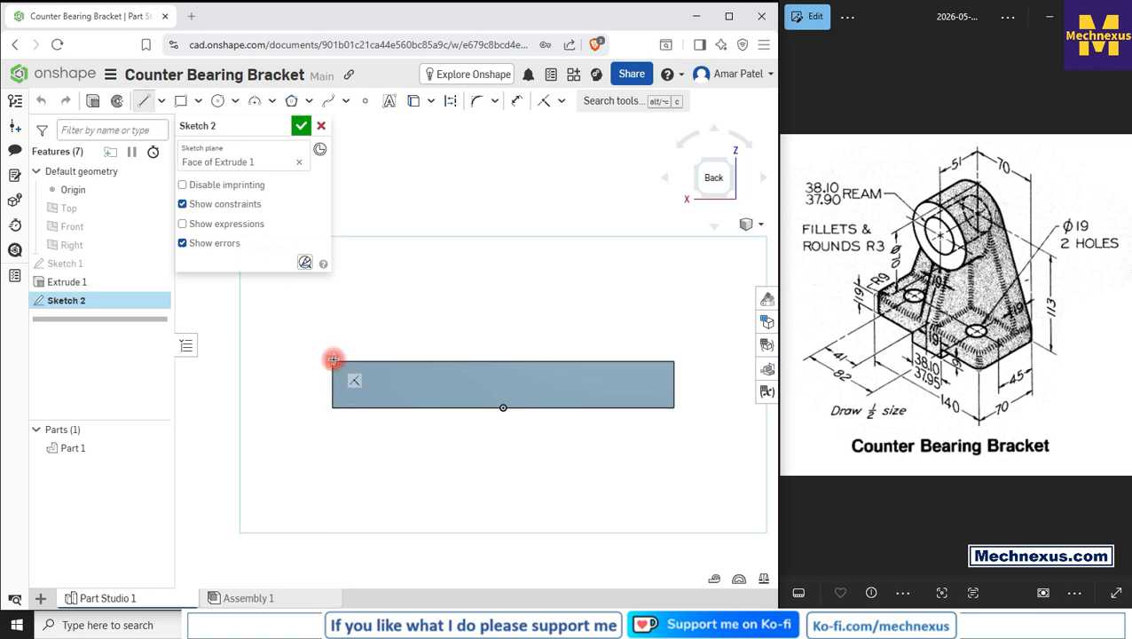
pyautogui.click(674, 360)
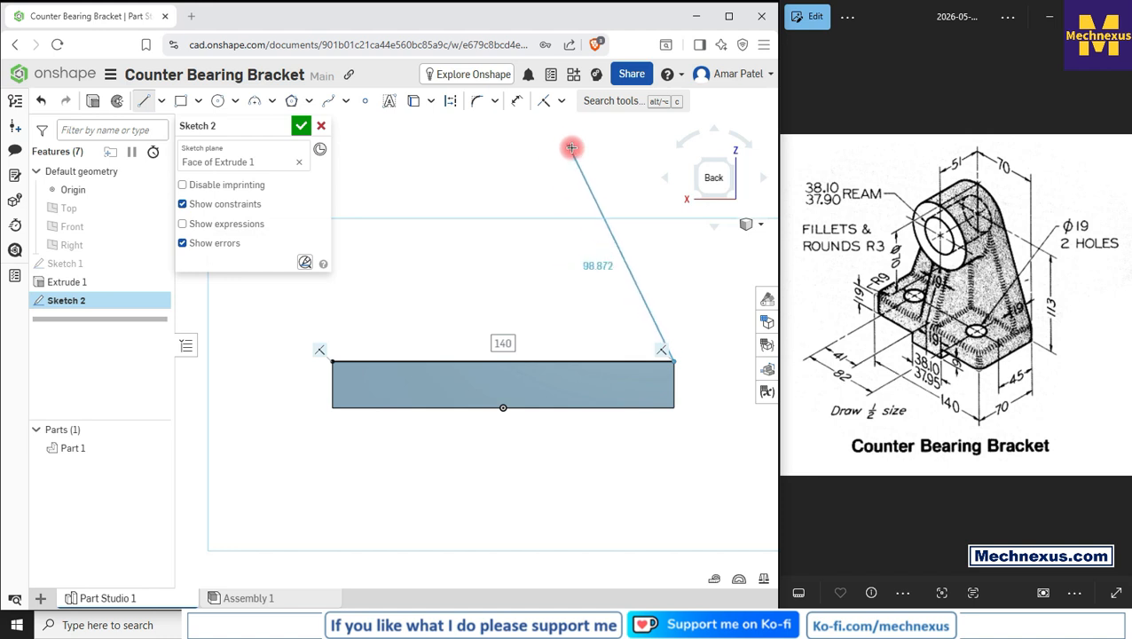
pyautogui.click(595, 155)
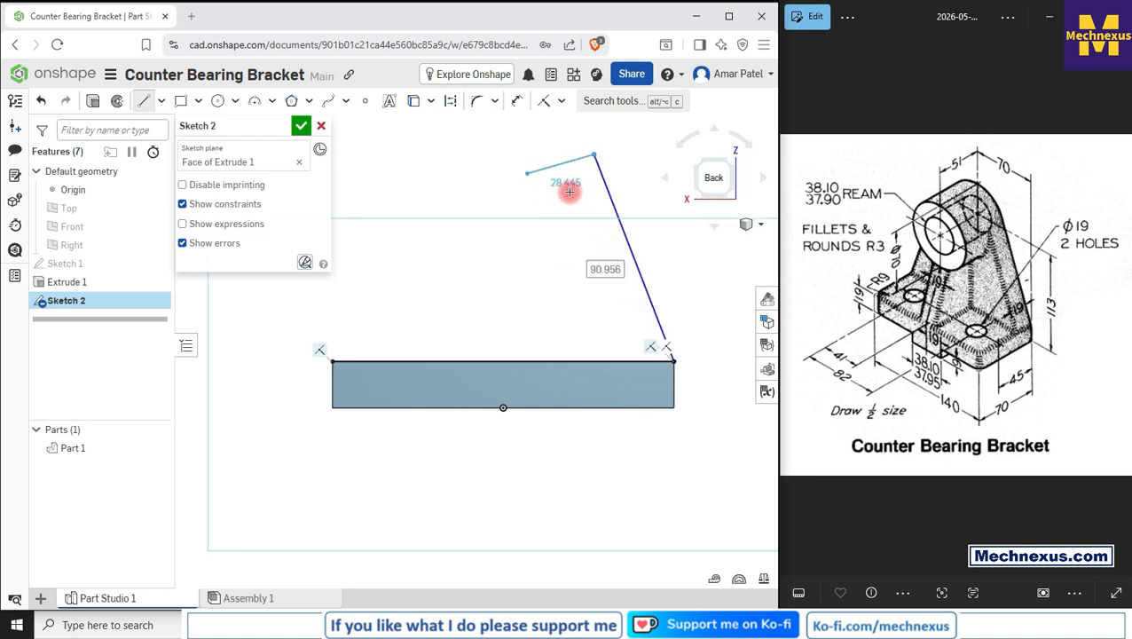
pyautogui.rightClick(569, 189)
pyautogui.click(568, 184)
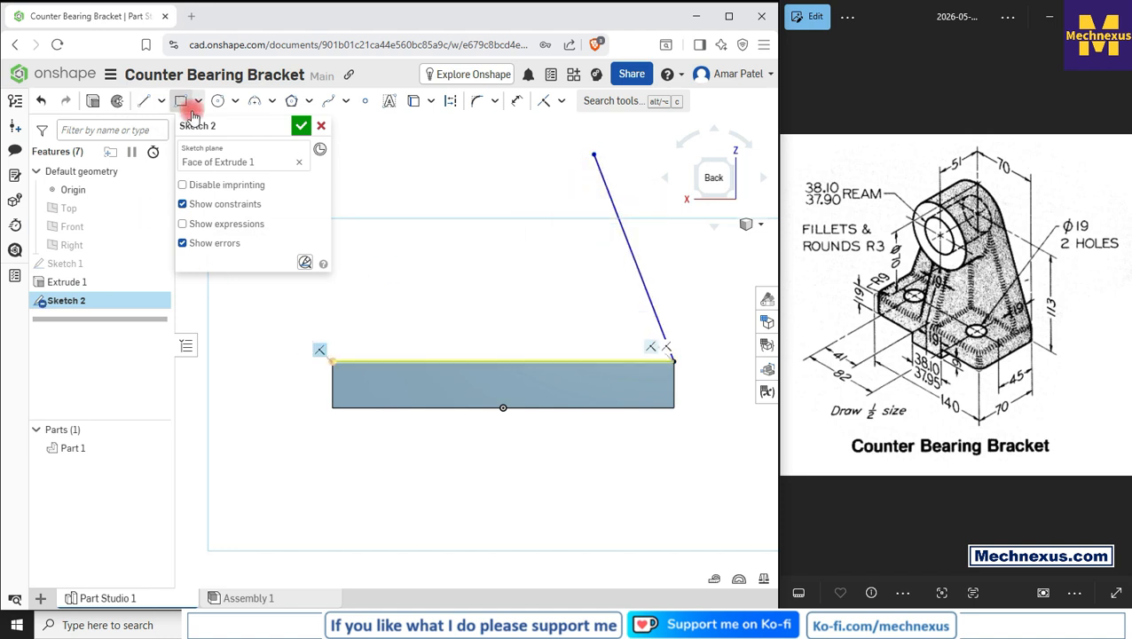
pyautogui.click(144, 101)
pyautogui.click(331, 358)
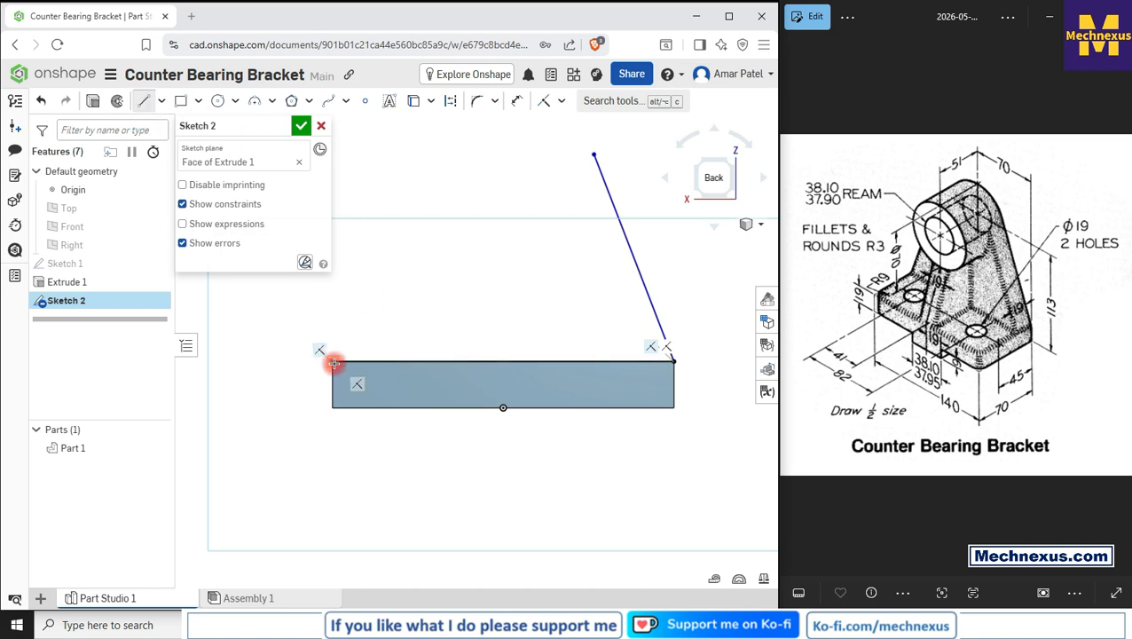
pyautogui.click(594, 151)
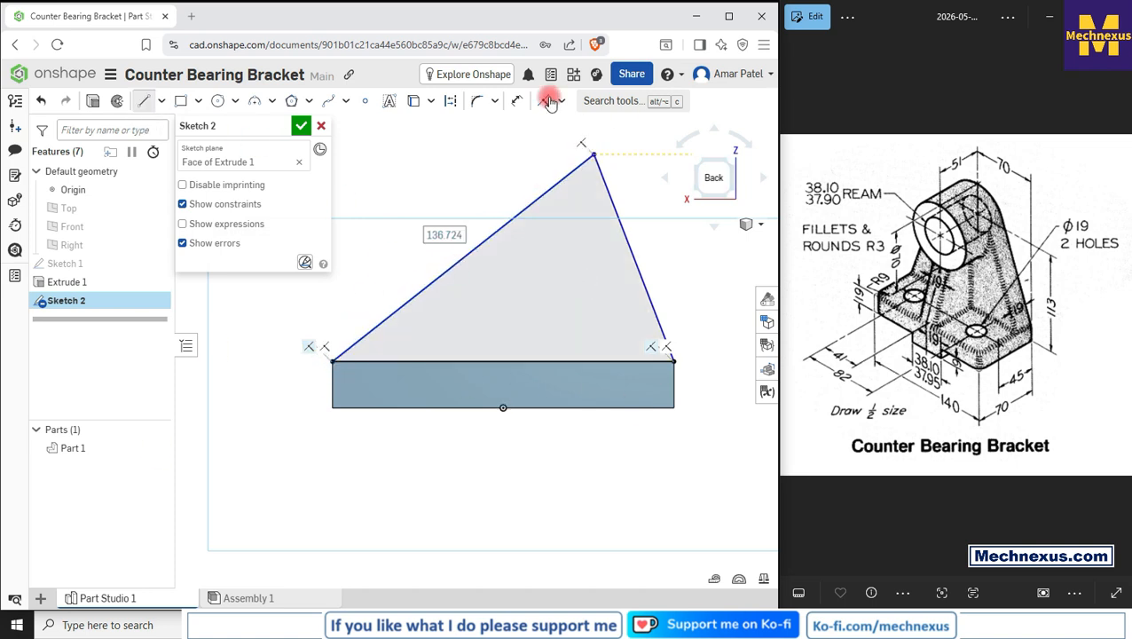
# Step: Fillet the triangle's apex with a 35 mm radius
pyautogui.click(476, 102)
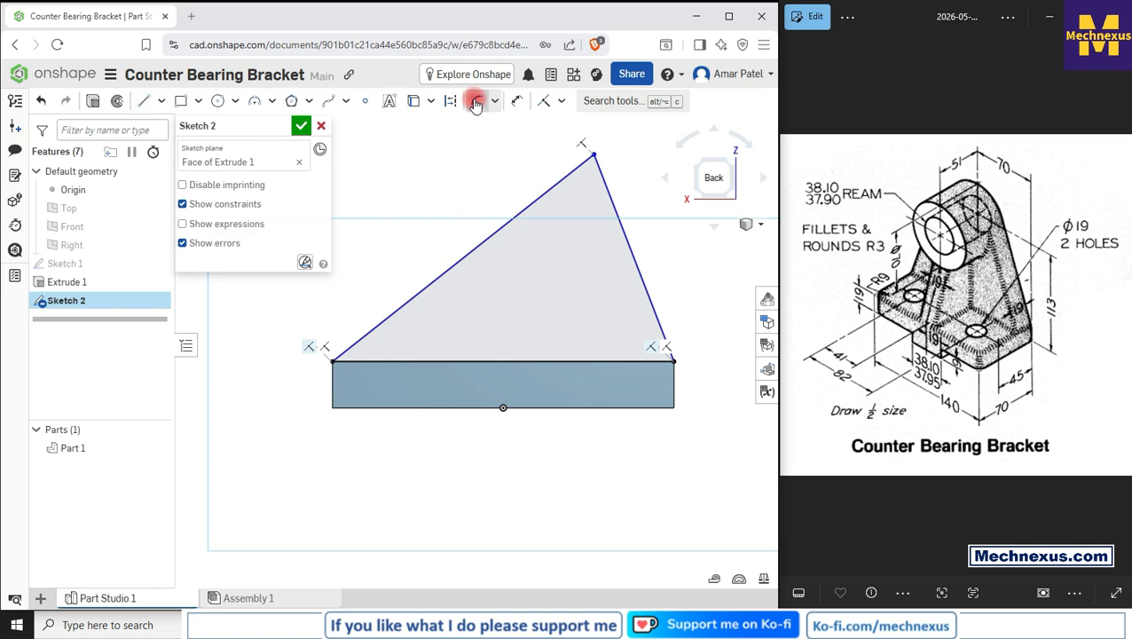
pyautogui.click(611, 192)
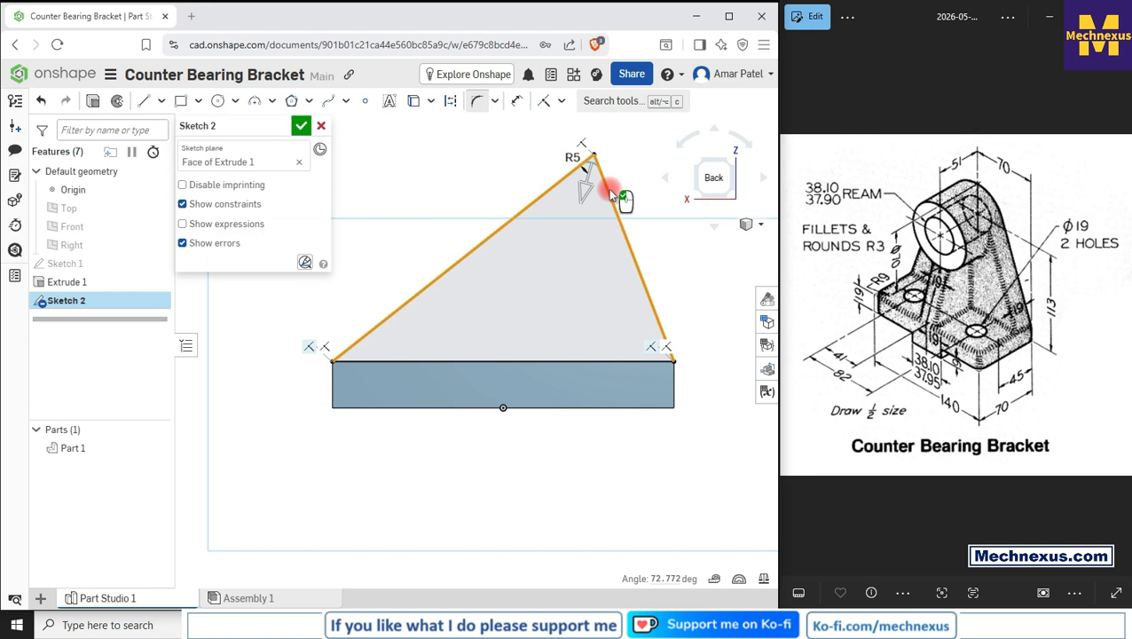
pyautogui.click(610, 192)
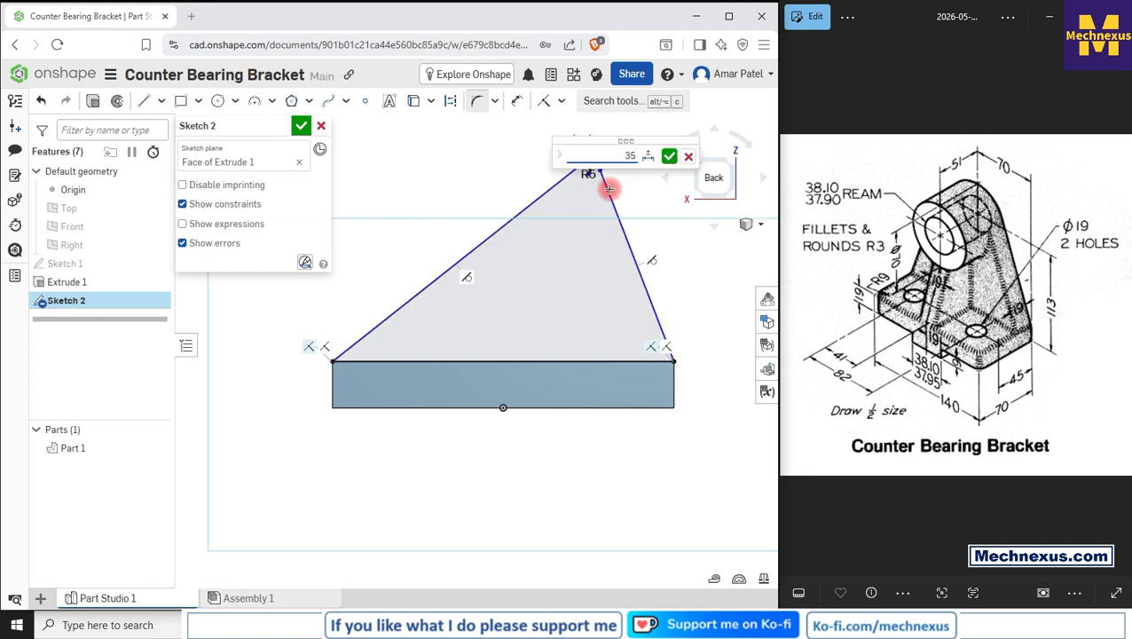
pyautogui.press('Return')
# Step: Drag the rounded top upward and constrain the arc's centre vertically in line with the origin
pyautogui.scroll(-2, 543, 272)
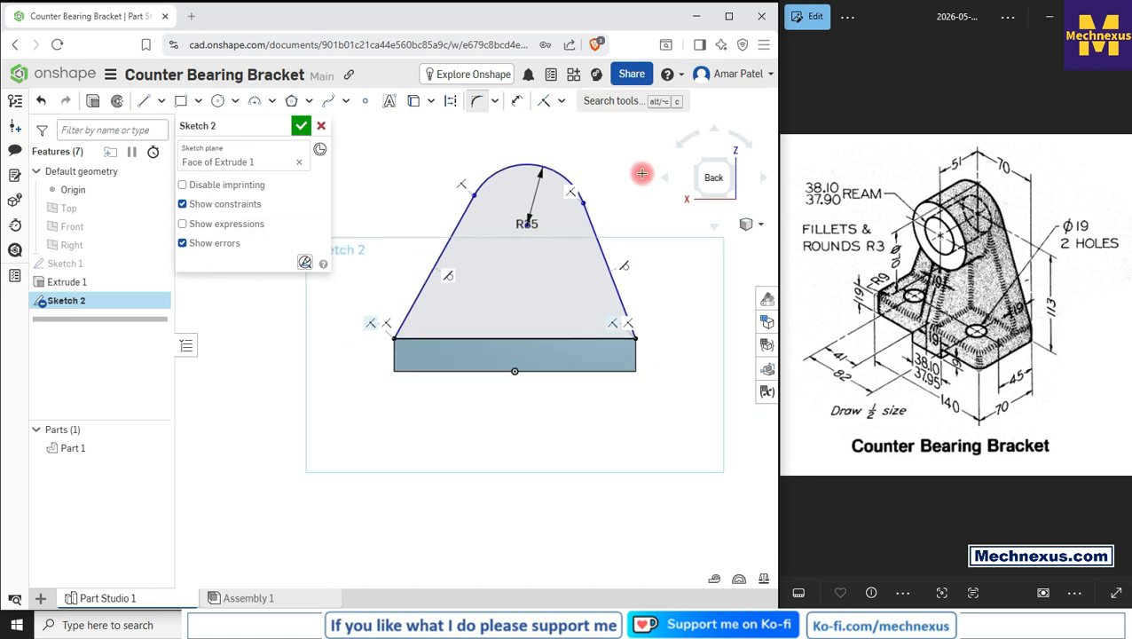
pyautogui.rightClick(640, 174)
pyautogui.click(663, 186)
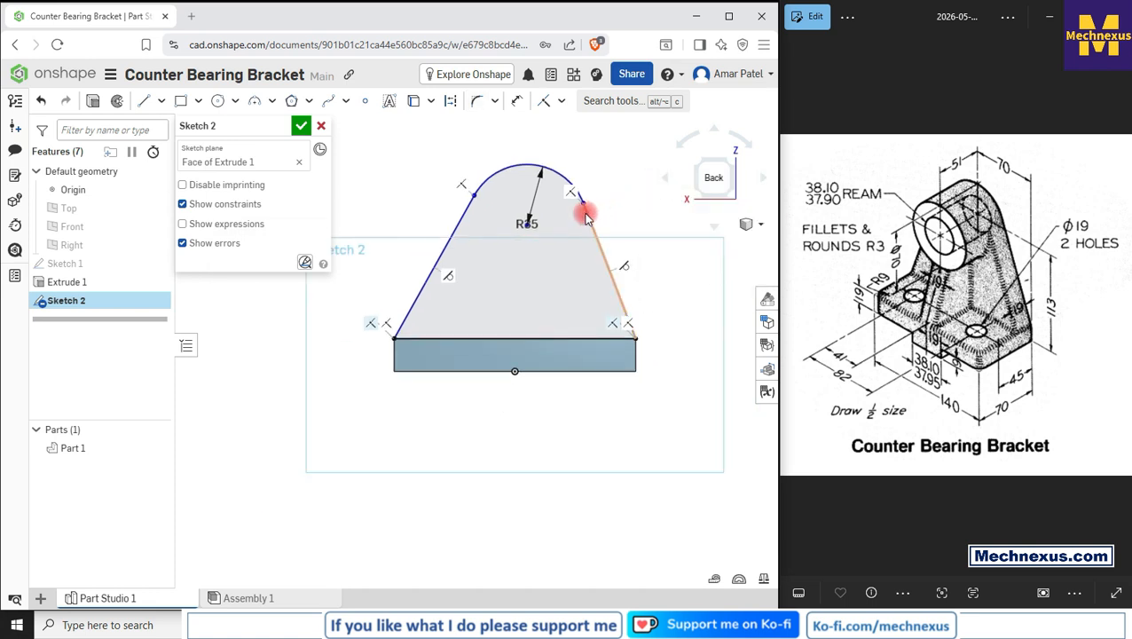
pyautogui.scroll(2, 584, 212)
pyautogui.moveTo(519, 202)
pyautogui.mouseDown()
pyautogui.moveTo(561, 116)
pyautogui.moveTo(574, 121)
pyautogui.moveTo(567, 133)
pyautogui.mouseUp()
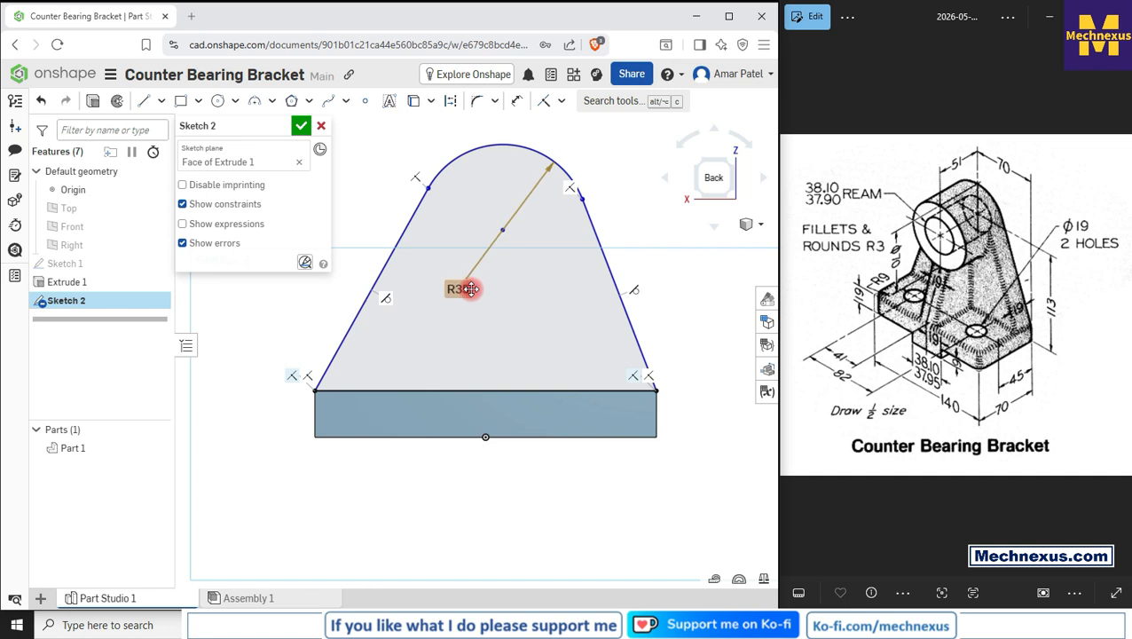
pyautogui.click(502, 230)
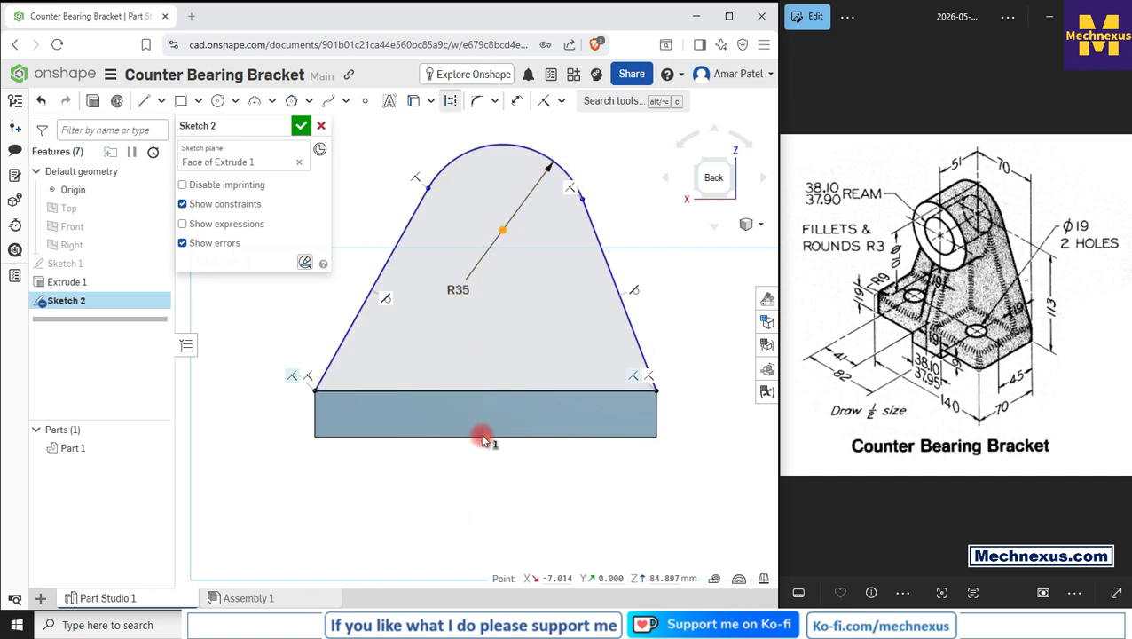
pyautogui.click(485, 437)
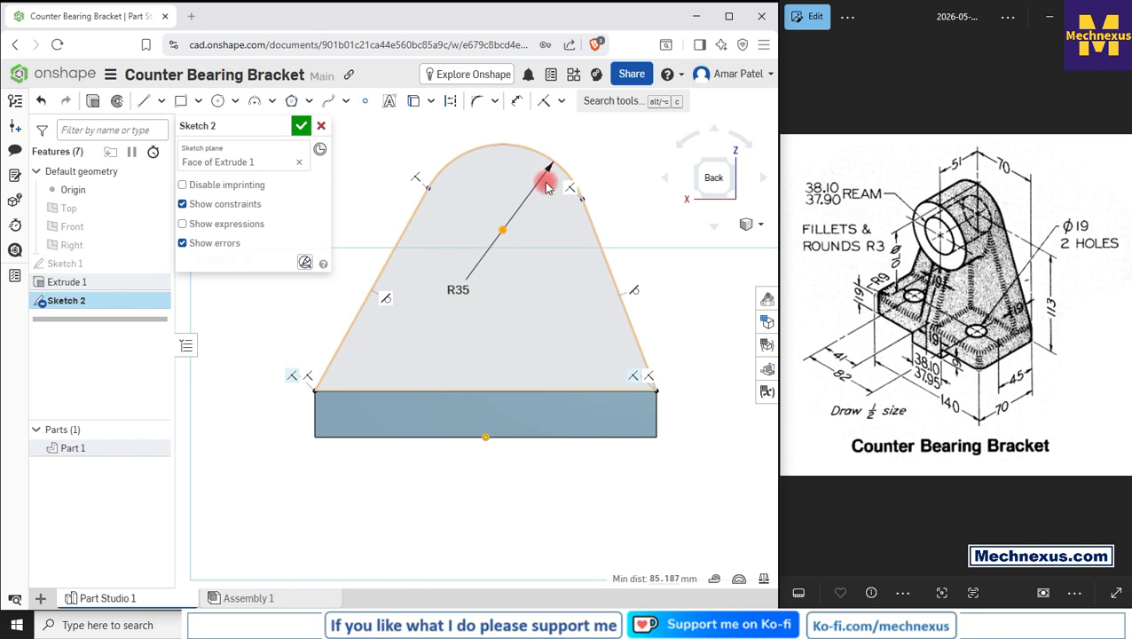
pyautogui.click(560, 100)
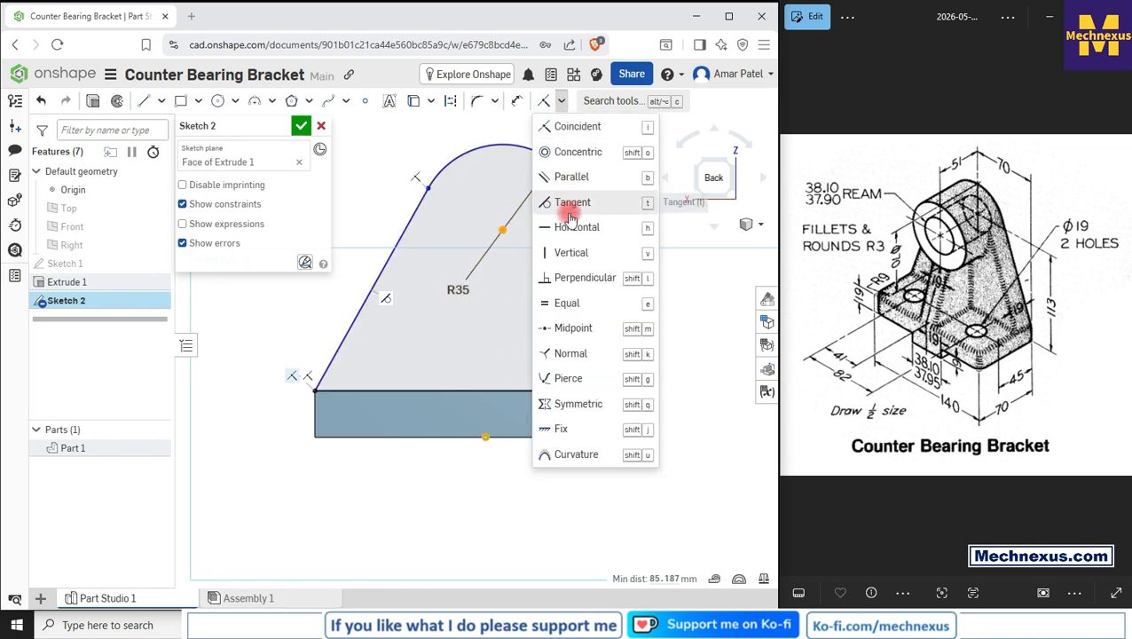
pyautogui.click(563, 253)
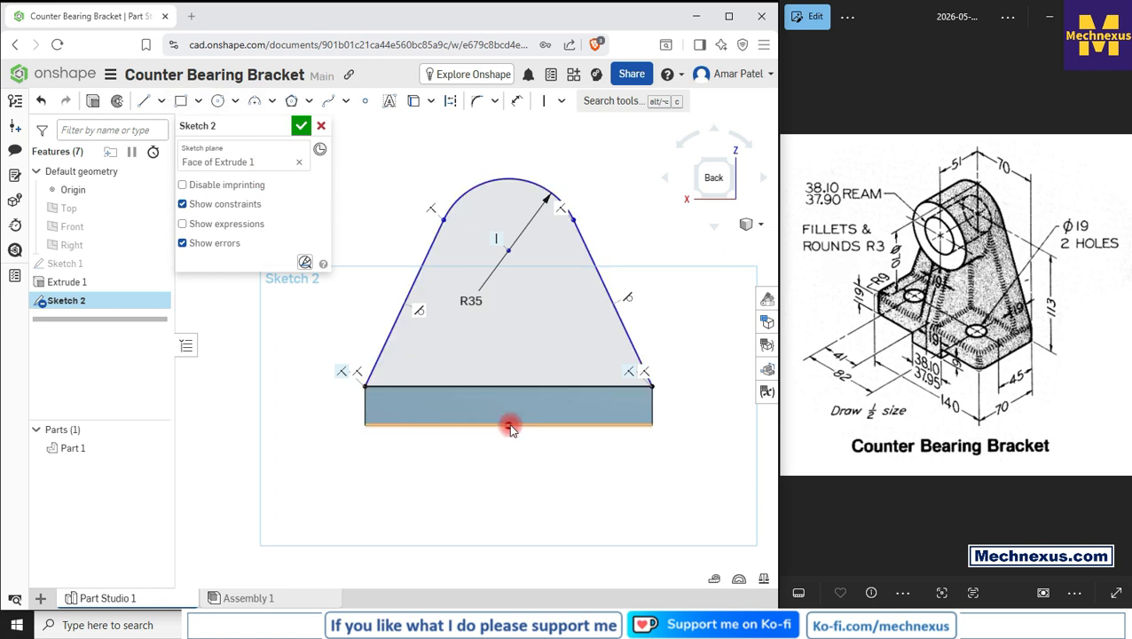
# Step: Dimension the arc centre 113 mm above the origin and finish the sketch
pyautogui.click(518, 100)
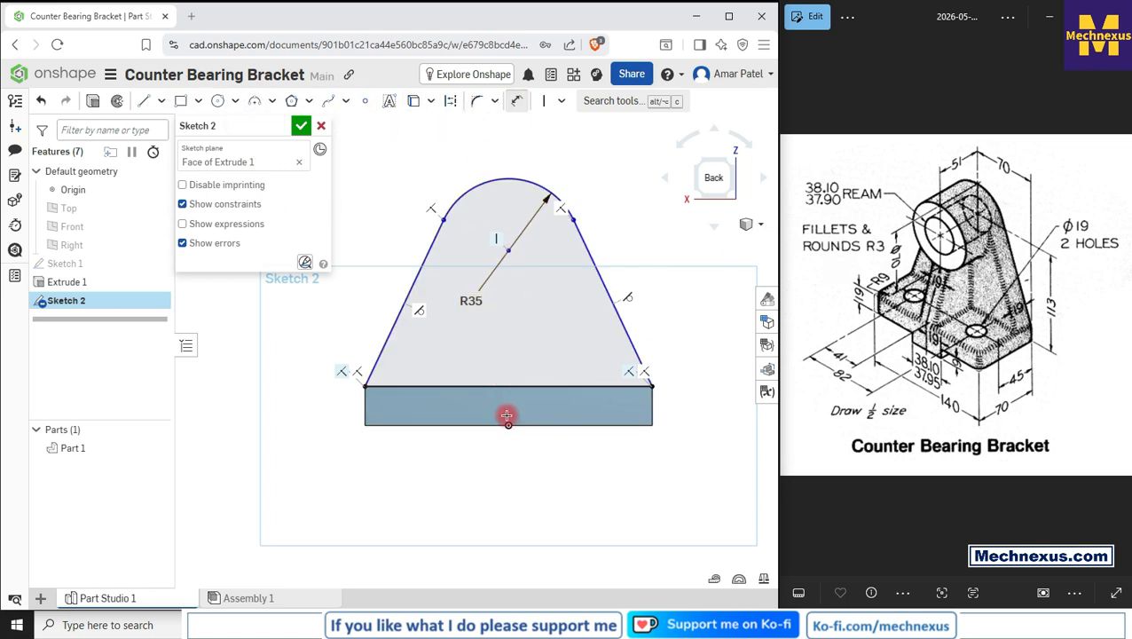
pyautogui.click(507, 424)
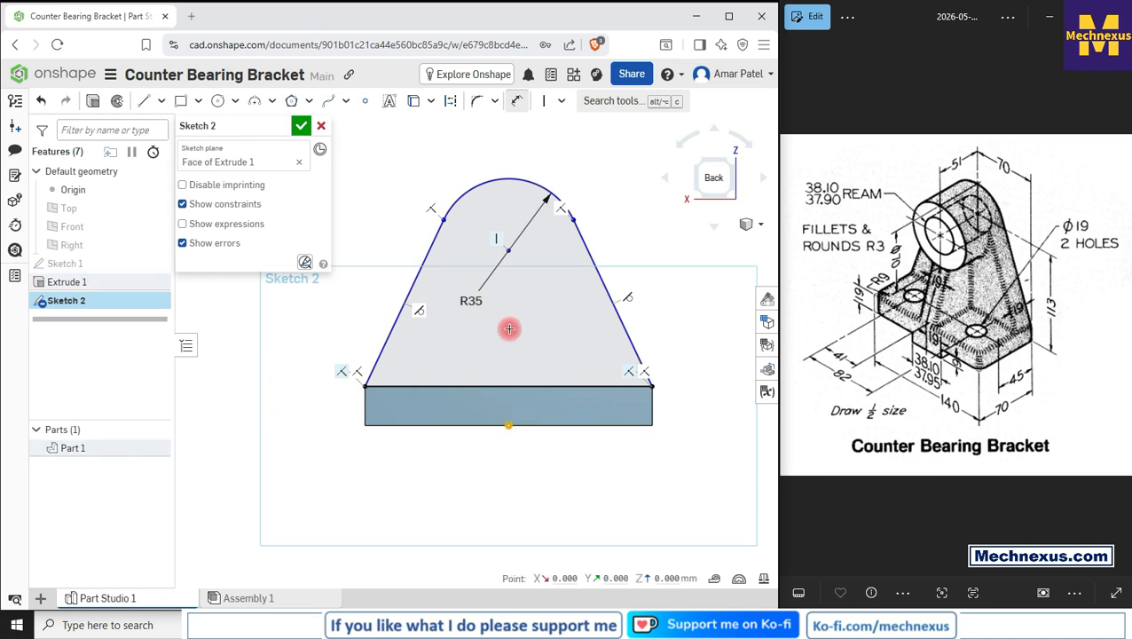
pyautogui.click(507, 251)
pyautogui.click(310, 330)
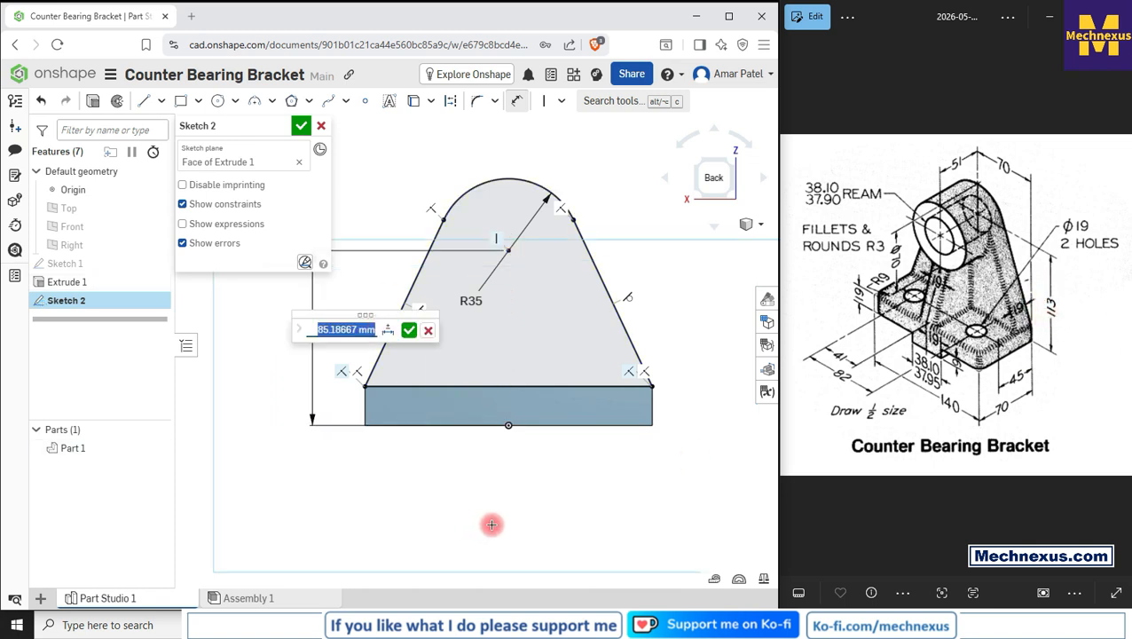
pyautogui.press('Return')
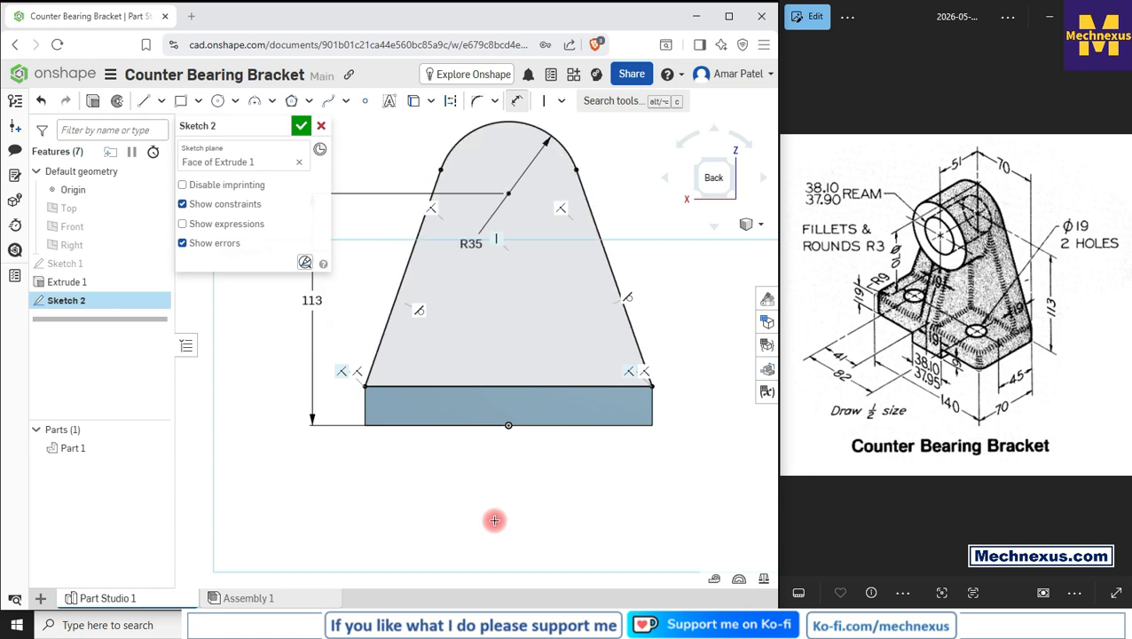
pyautogui.scroll(-3, 525, 465)
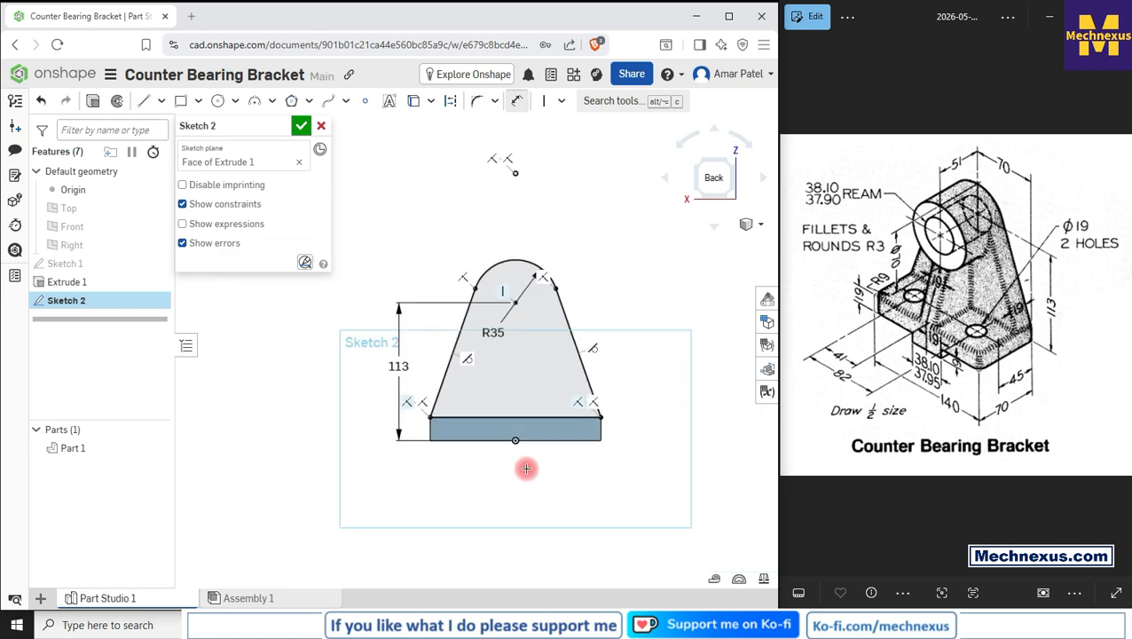
pyautogui.click(301, 126)
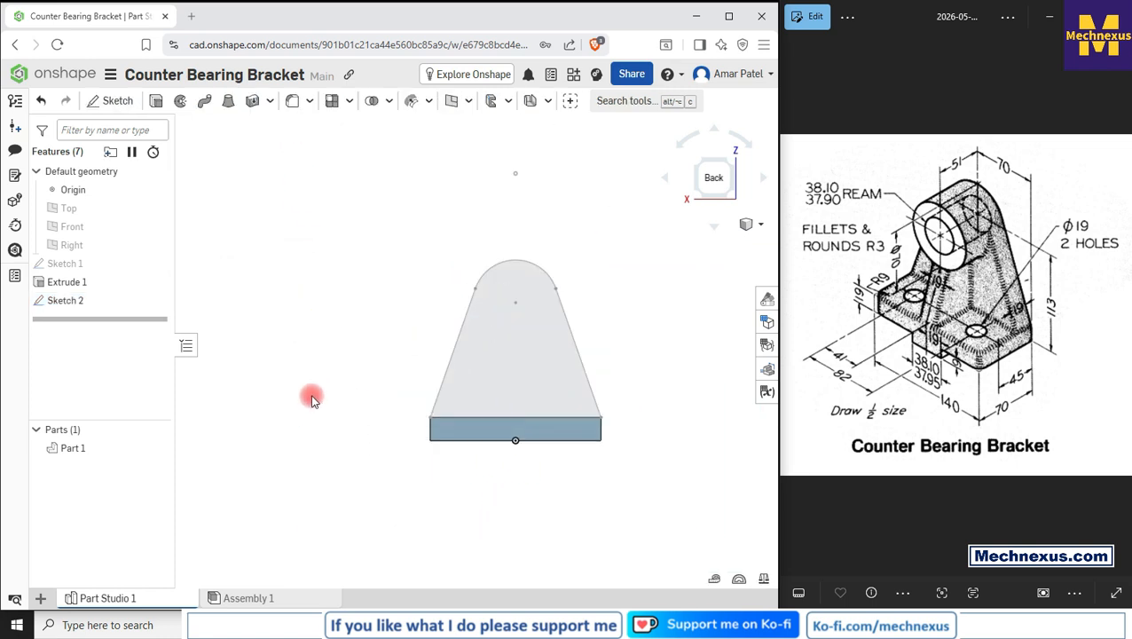
# Step: Extrude the web sketch 19 mm in the opposite direction, adding it to the base plate, and switch to isometric view
pyautogui.moveTo(311, 394)
pyautogui.mouseDown(button='right')
pyautogui.moveTo(367, 424)
pyautogui.moveTo(355, 422)
pyautogui.mouseUp(button='right')
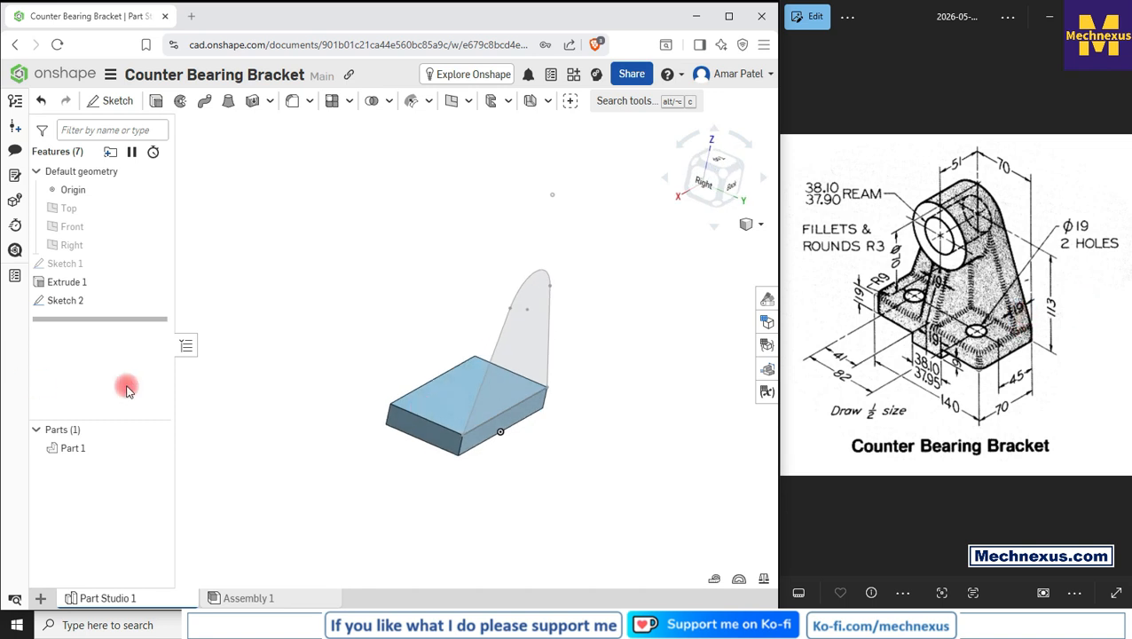
pyautogui.click(62, 299)
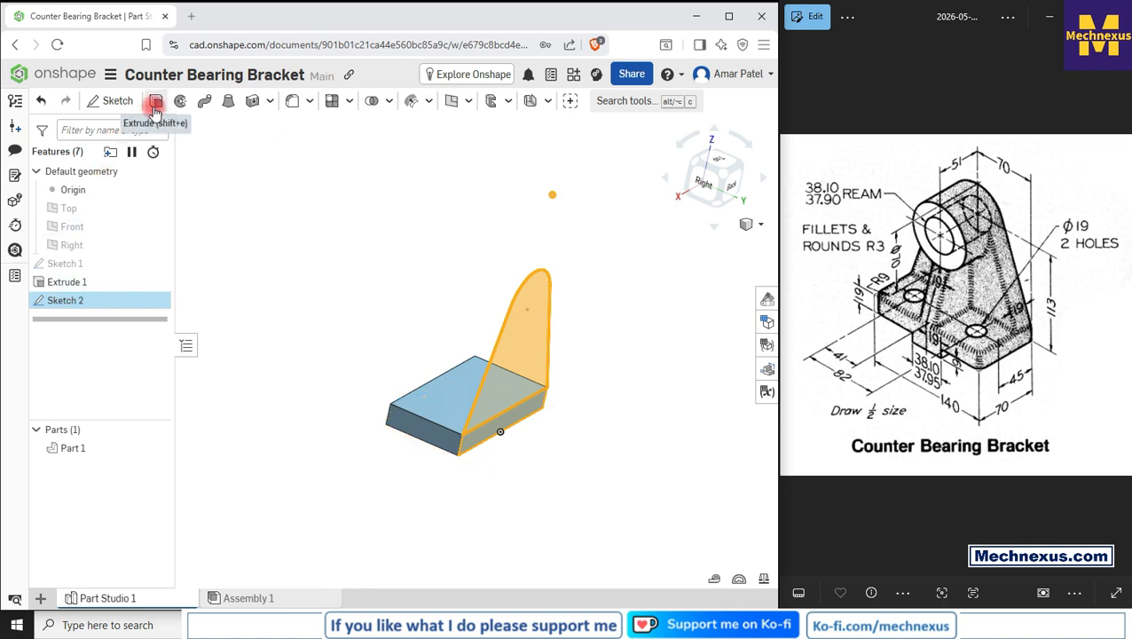
pyautogui.click(155, 102)
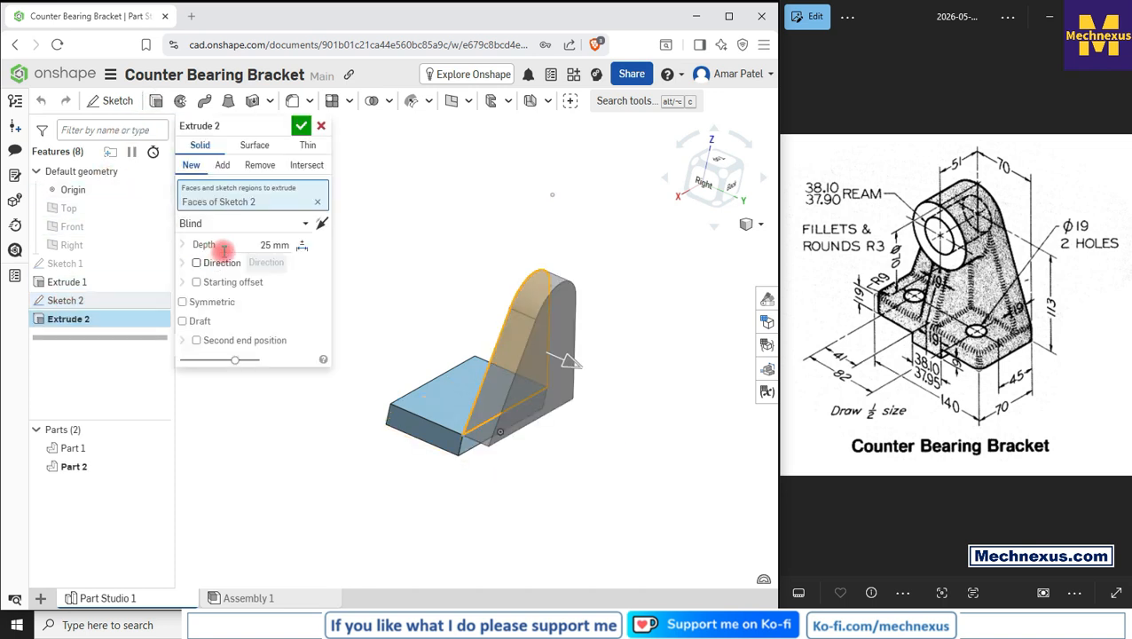
pyautogui.click(323, 227)
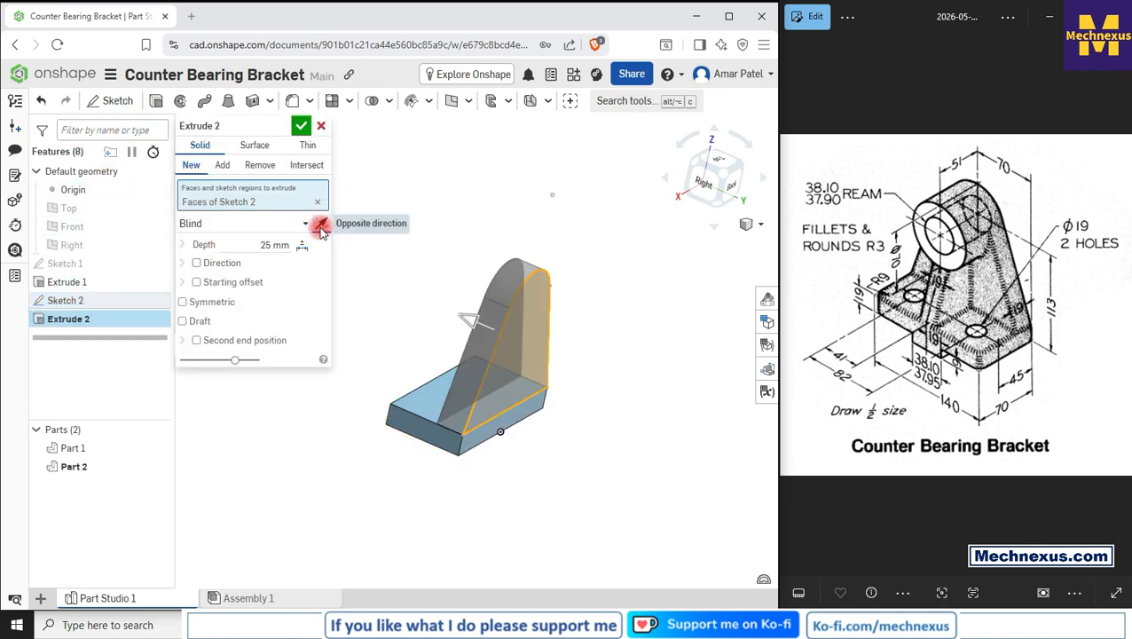
pyautogui.click(224, 249)
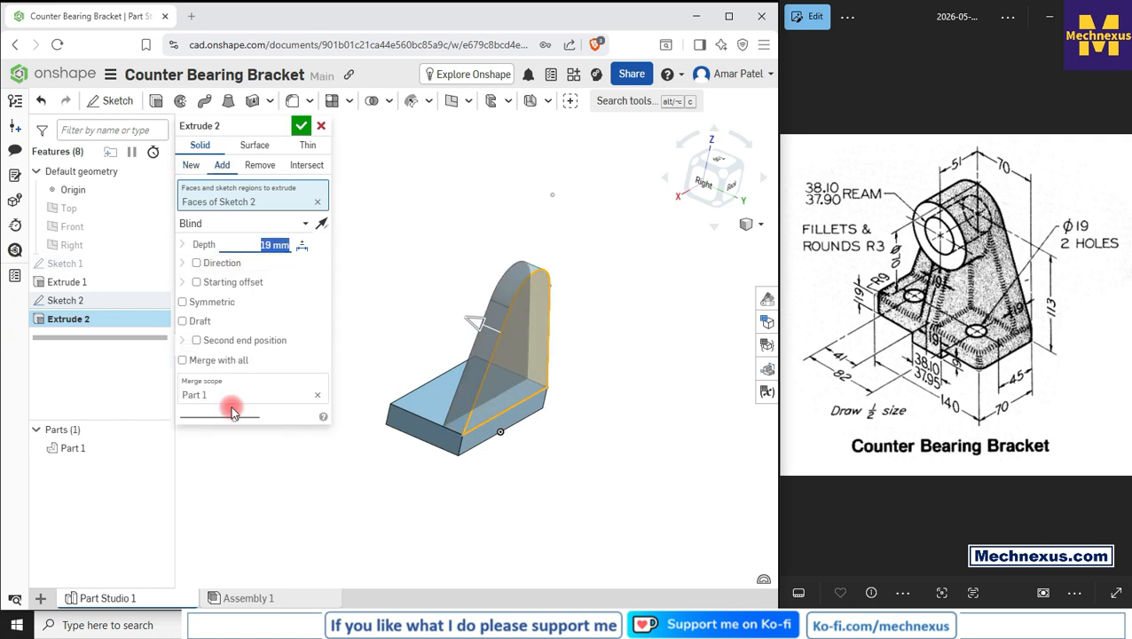
pyautogui.click(301, 125)
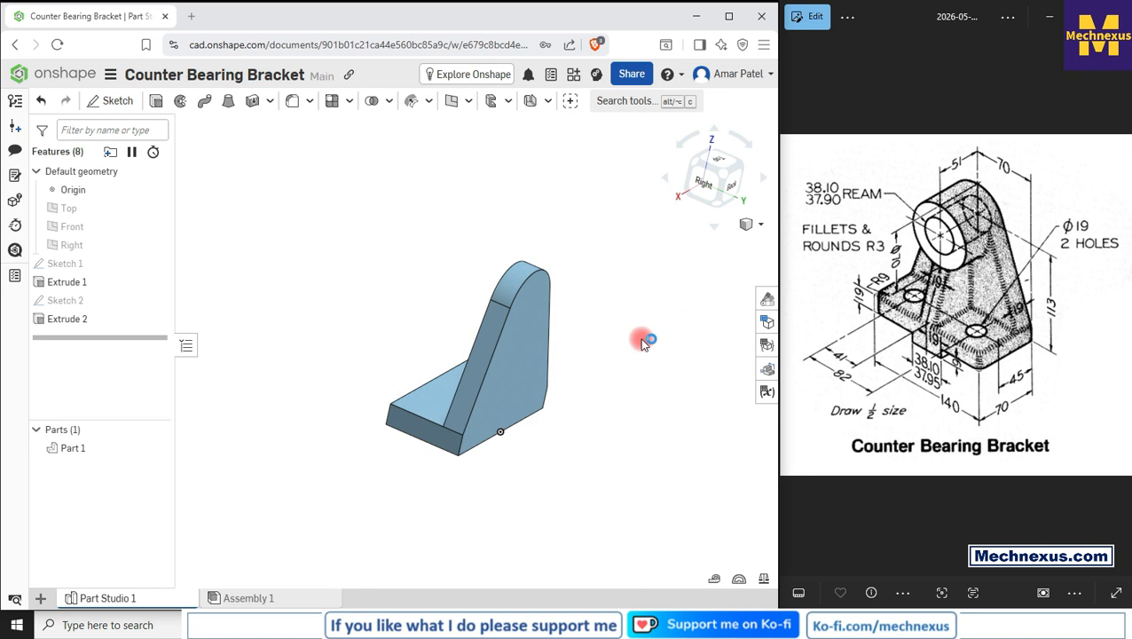
pyautogui.click(758, 224)
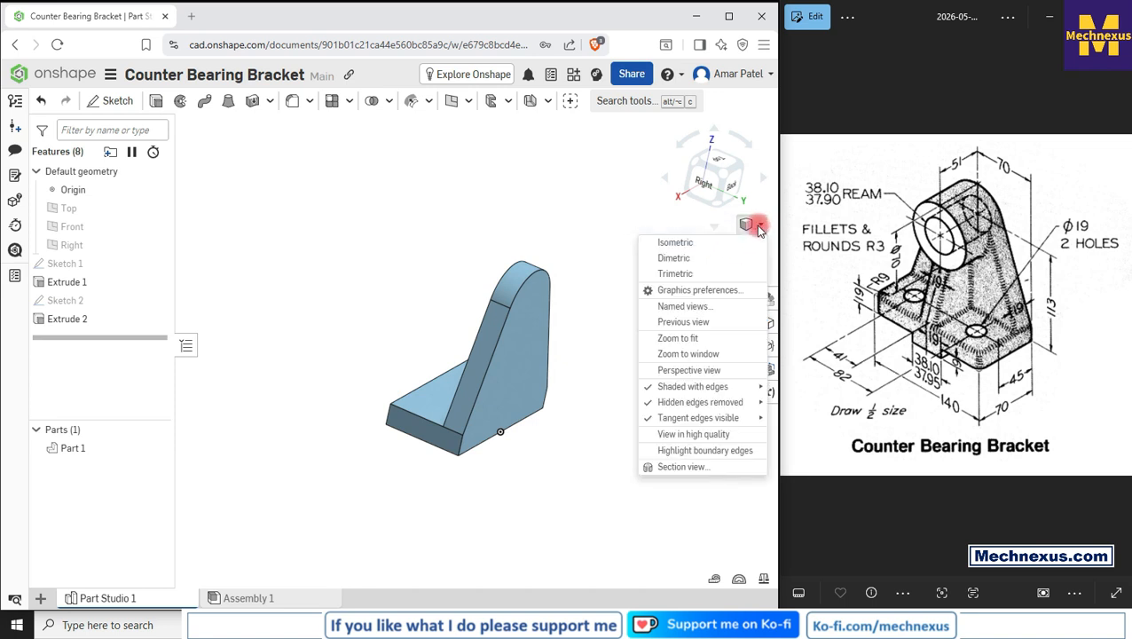
pyautogui.click(700, 245)
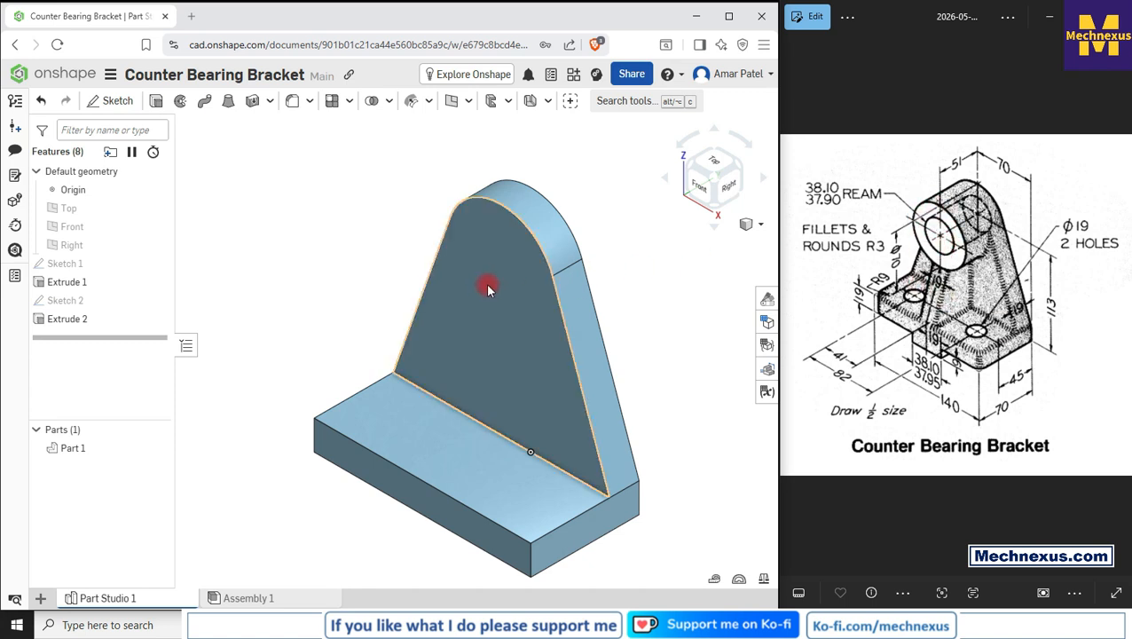
# Step: Start a sketch on the web's front face and draw a 70 mm diameter circle centred on the rounded top, then finish the sketch
pyautogui.click(472, 261)
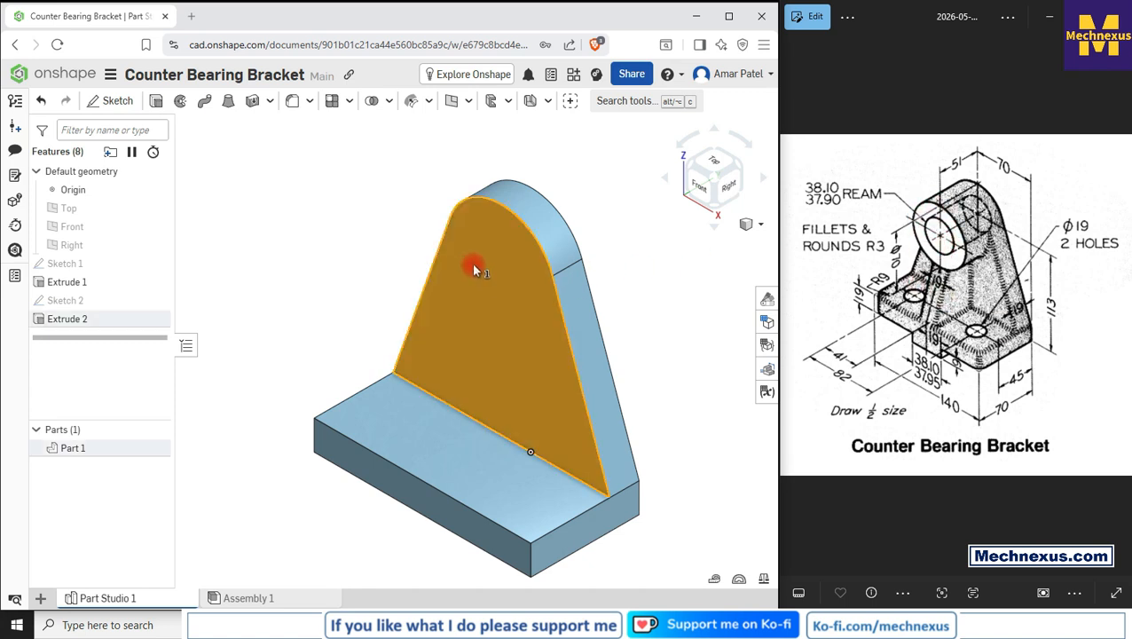
pyautogui.click(117, 100)
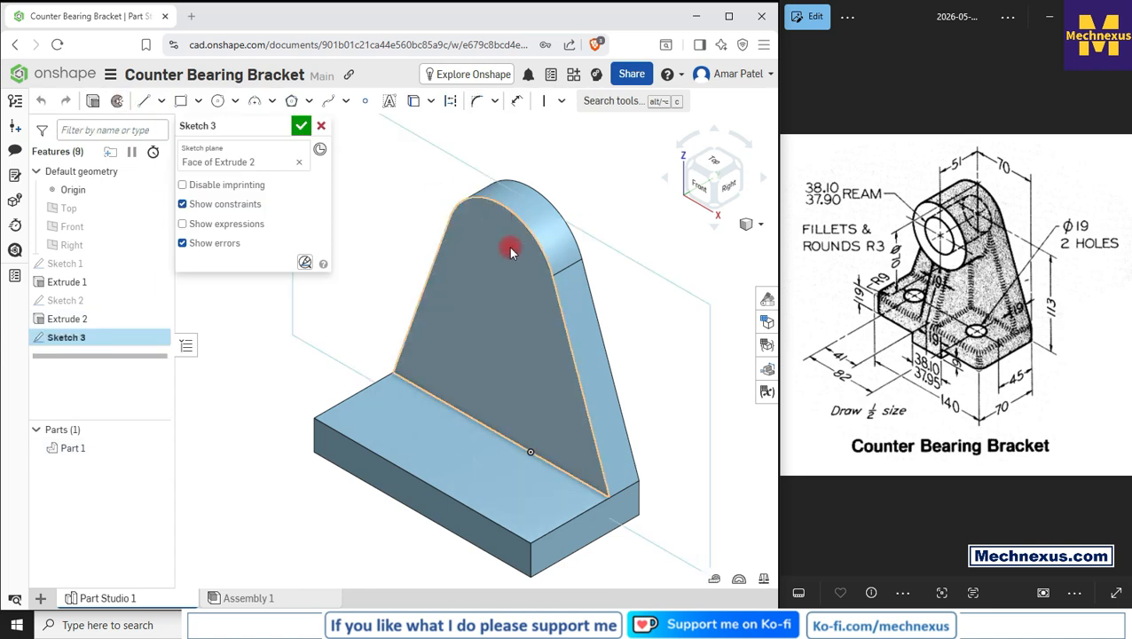
pyautogui.click(699, 187)
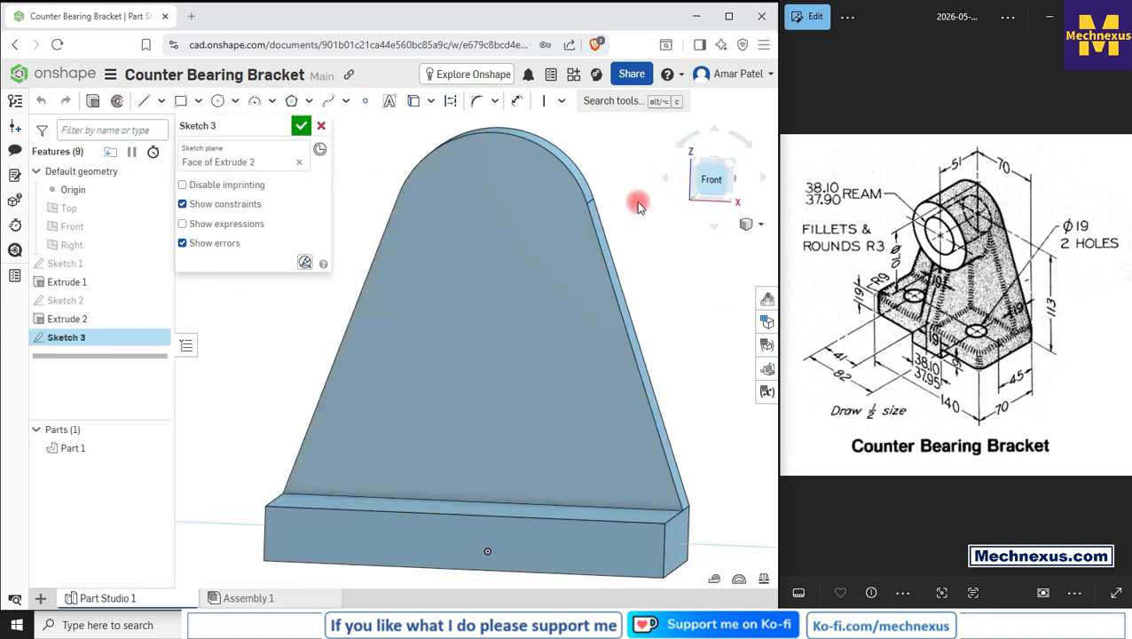
pyautogui.click(218, 105)
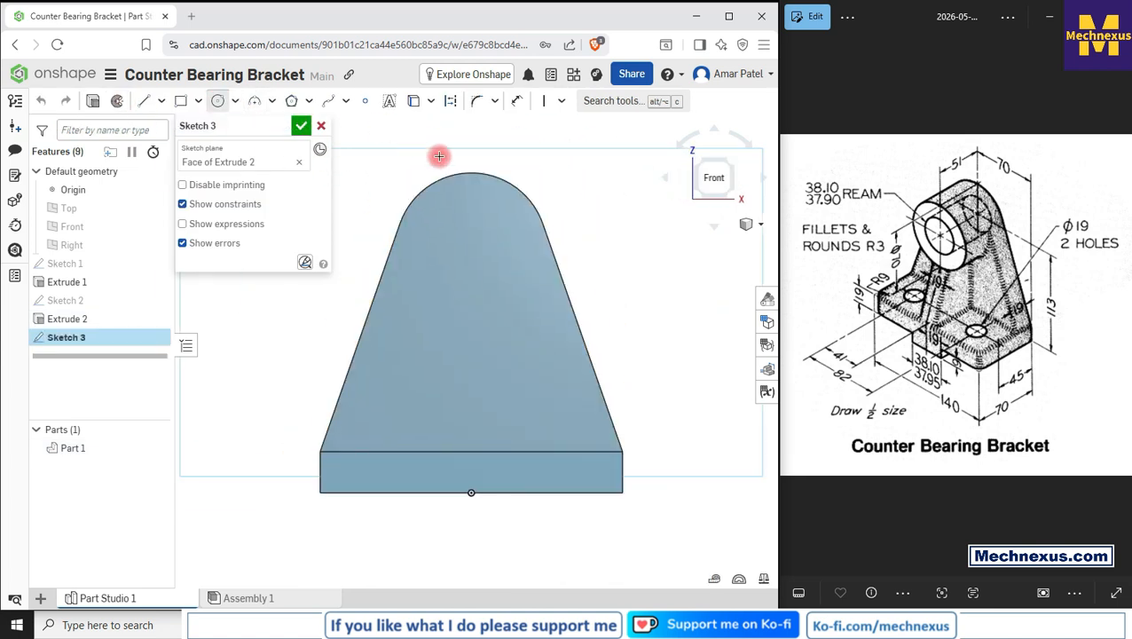
pyautogui.click(471, 248)
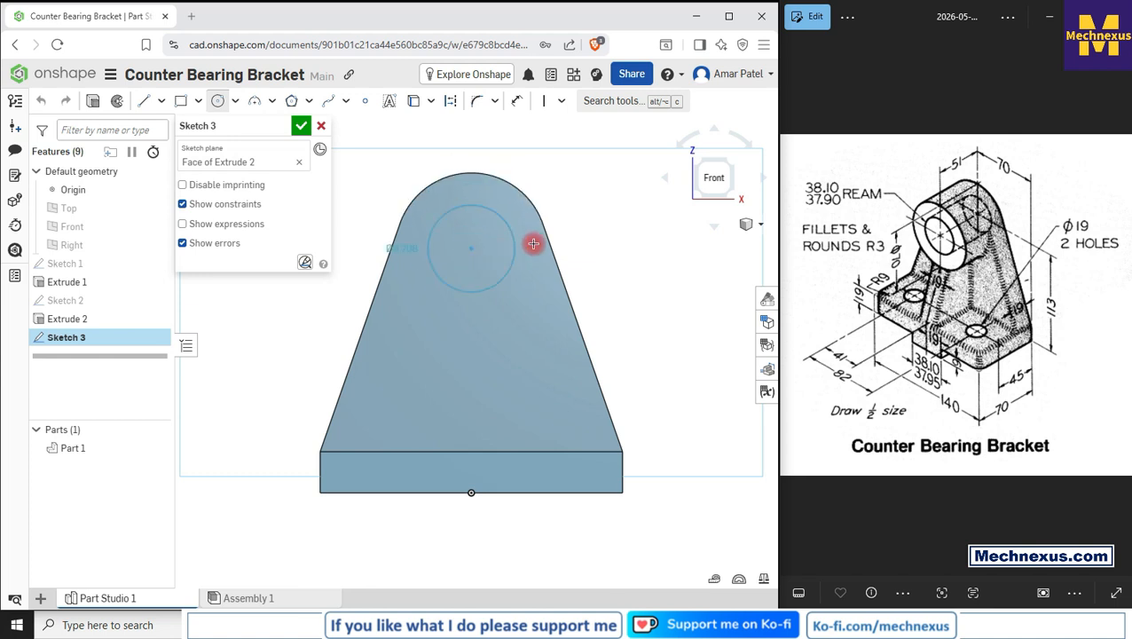
pyautogui.click(541, 221)
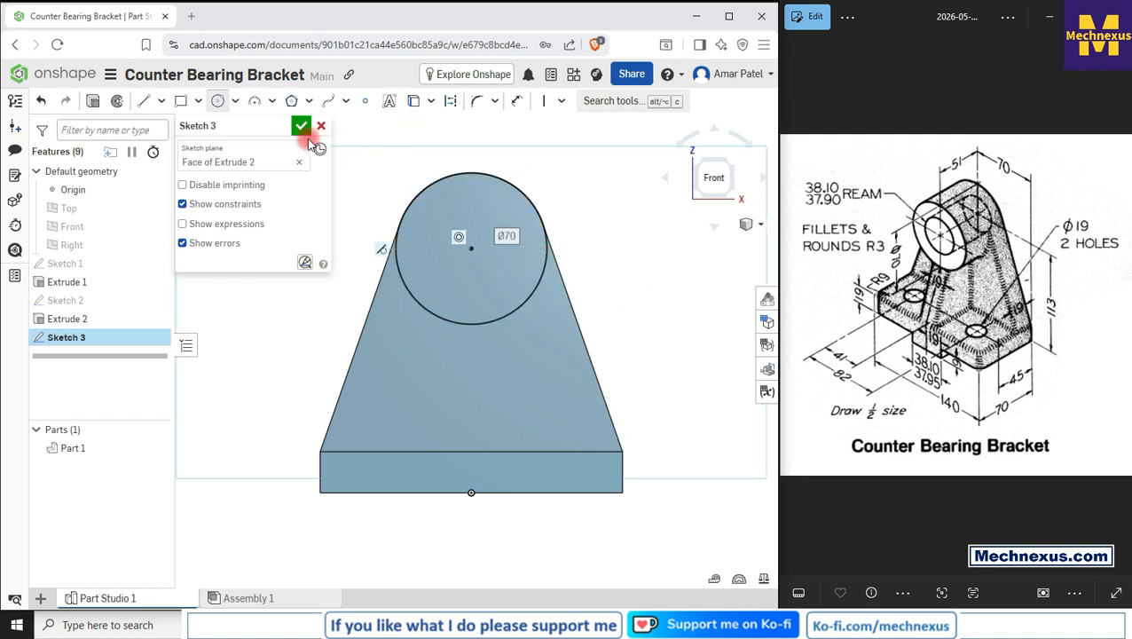
pyautogui.click(299, 127)
# Step: Reopen the circle sketch to inspect its geometry against the web edges, then close it again
pyautogui.scroll(-2, 479, 260)
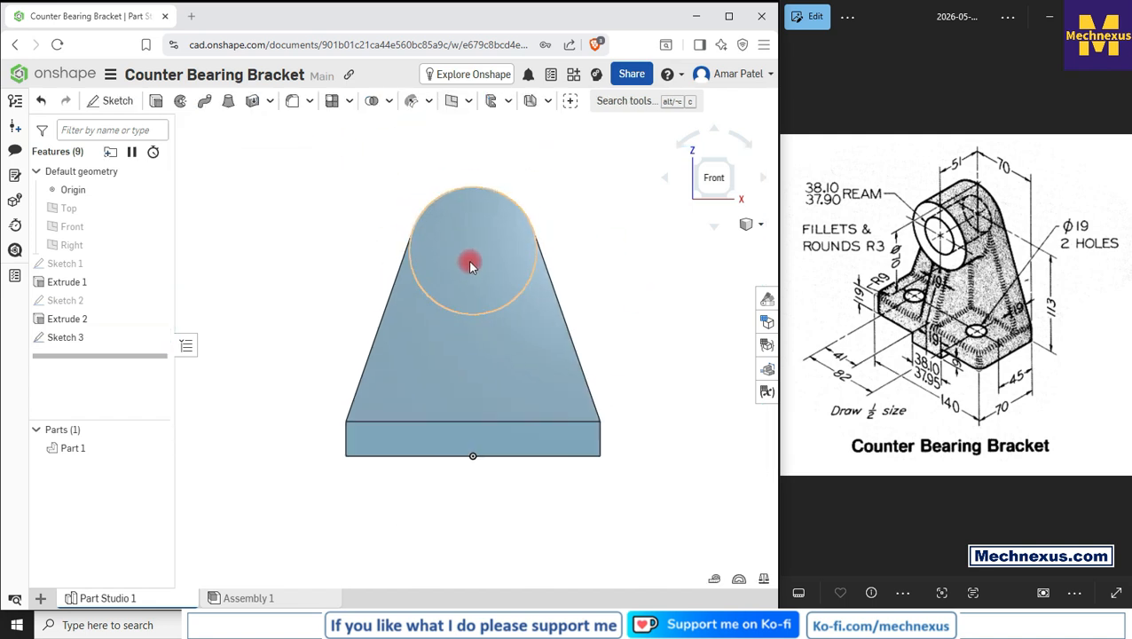
pyautogui.doubleClick(81, 337)
pyautogui.scroll(2, 467, 253)
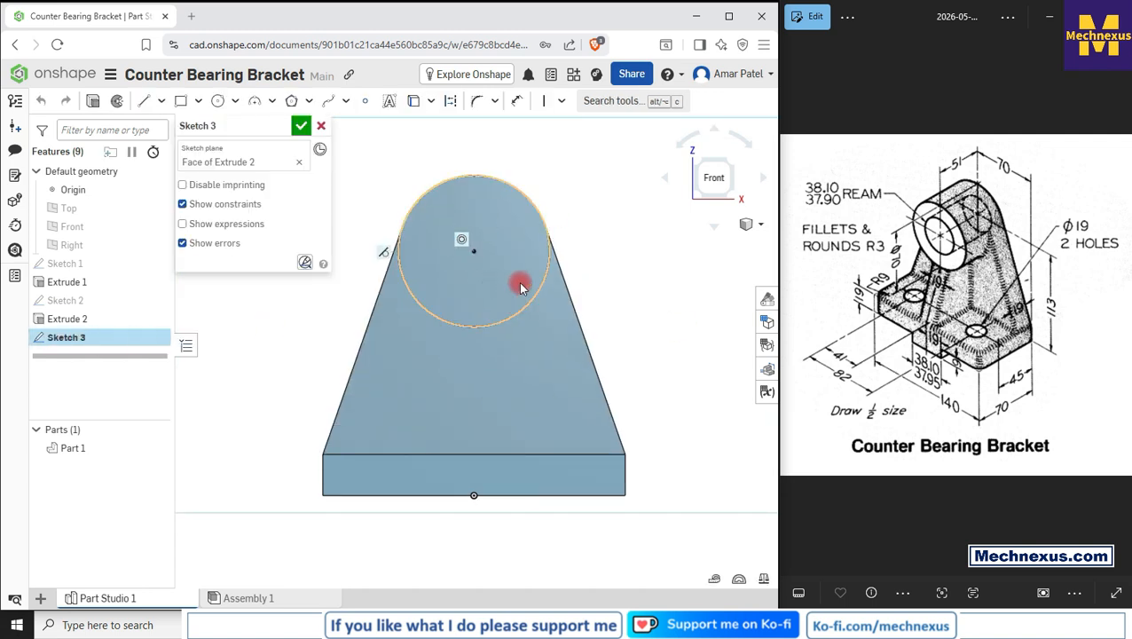
pyautogui.scroll(2, 556, 237)
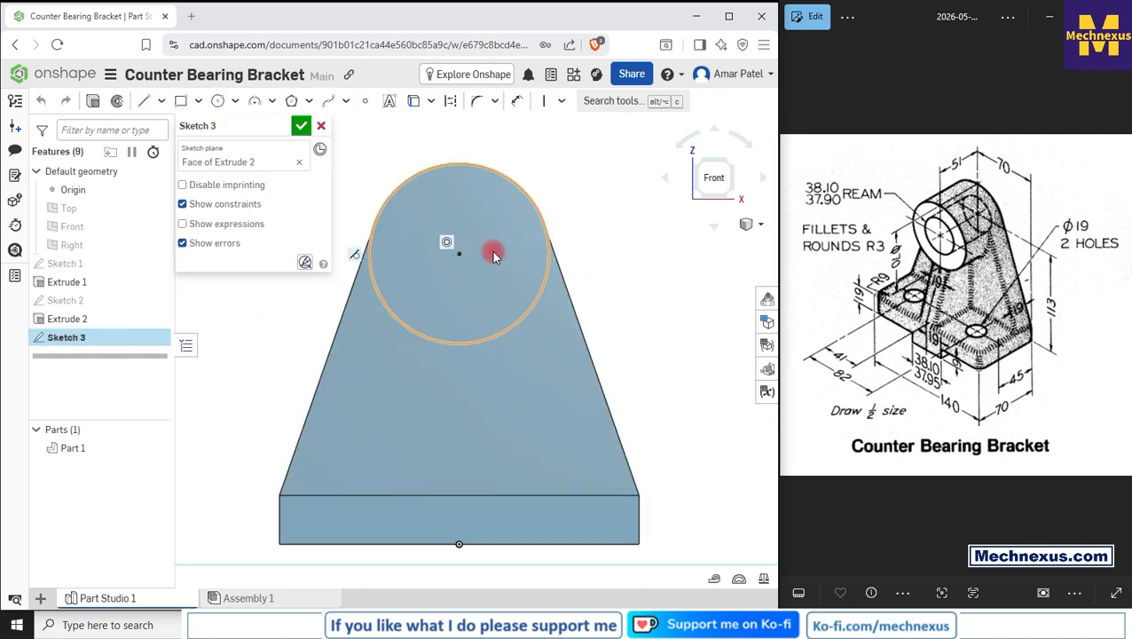
pyautogui.click(356, 253)
pyautogui.click(624, 233)
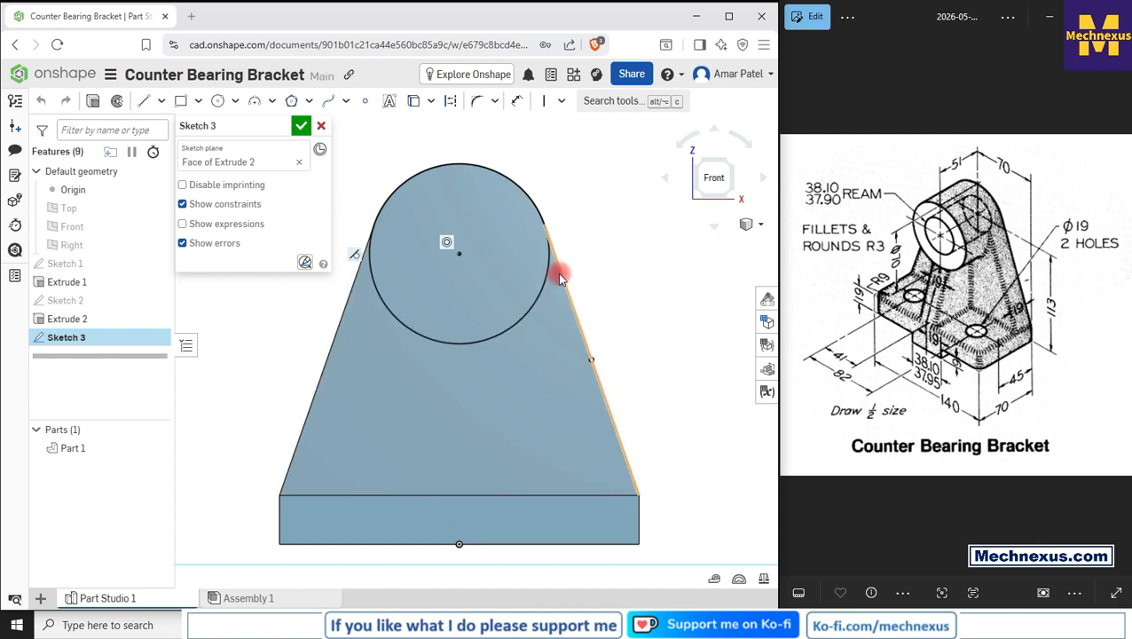
pyautogui.scroll(-2, 549, 324)
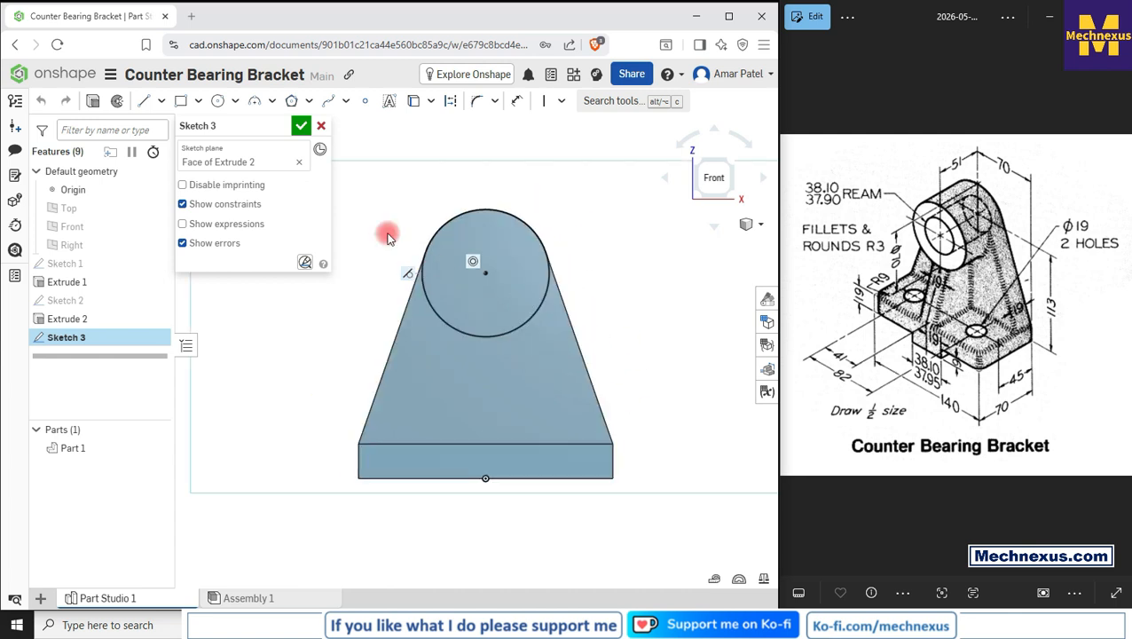
pyautogui.click(301, 125)
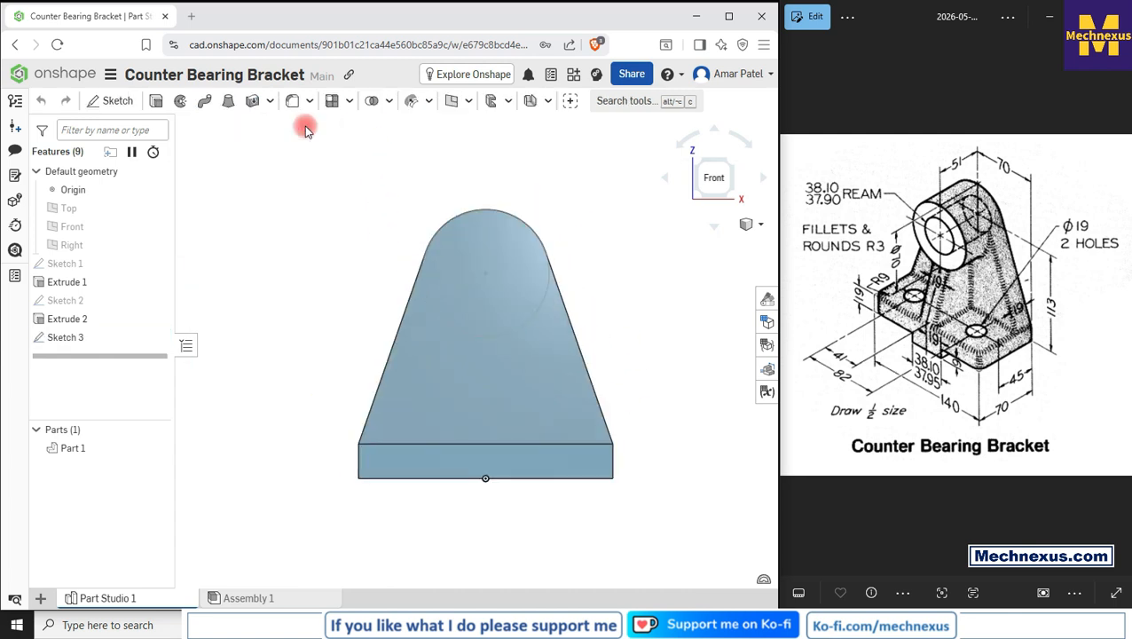
# Step: Extrude the circle sketch 32 mm outward, adding a cylindrical boss to the part
pyautogui.click(69, 337)
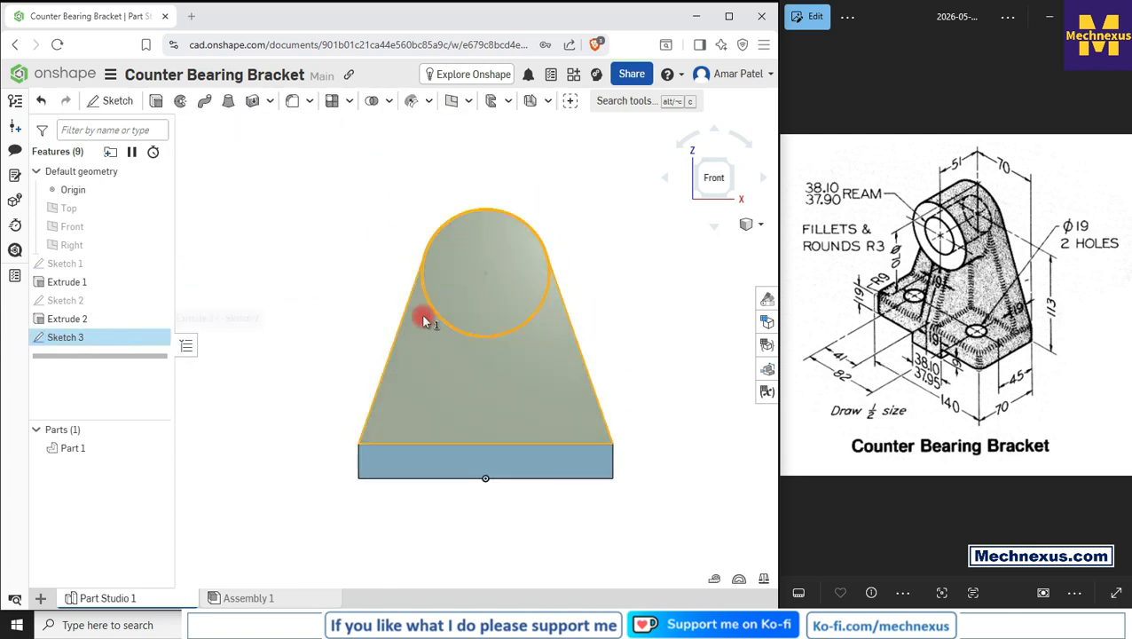
pyautogui.click(155, 100)
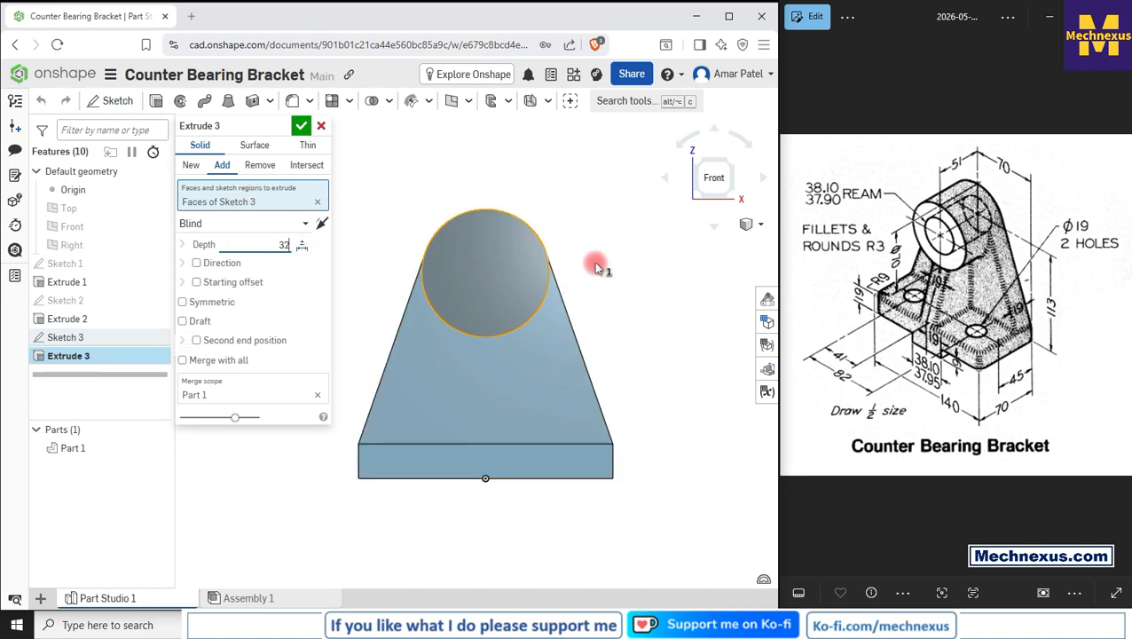
pyautogui.moveTo(599, 265); pyautogui.dragTo(566, 282, button='right')
pyautogui.click(301, 125)
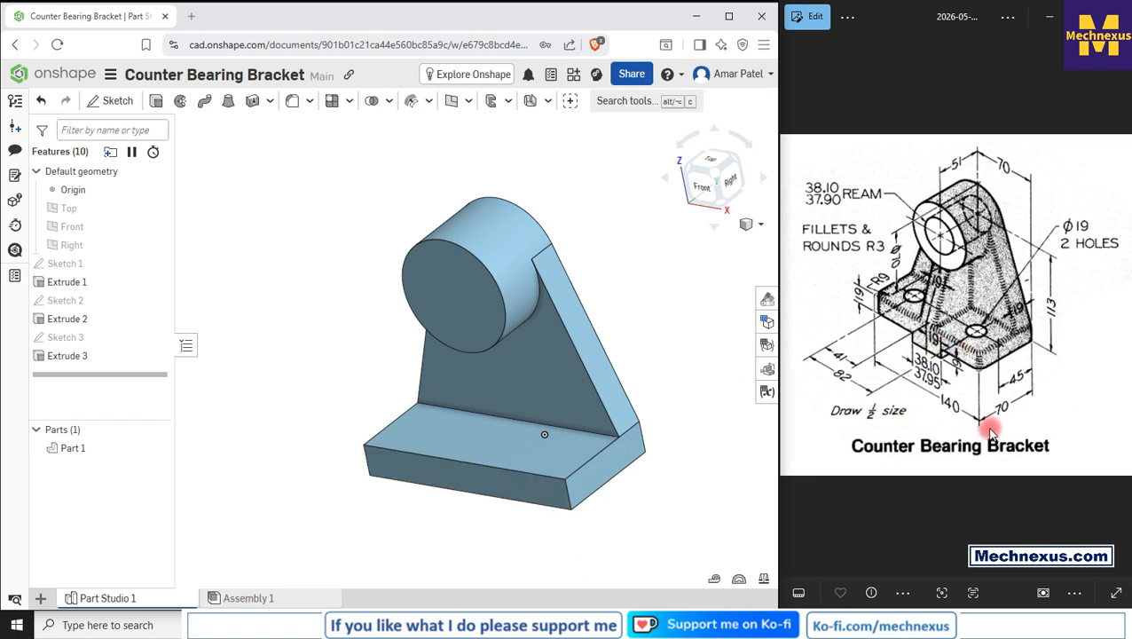
# Step: Start a sketch on the base plate's front face and draw a rectangle about 43 × 21 mm along its bottom edge
pyautogui.click(449, 477)
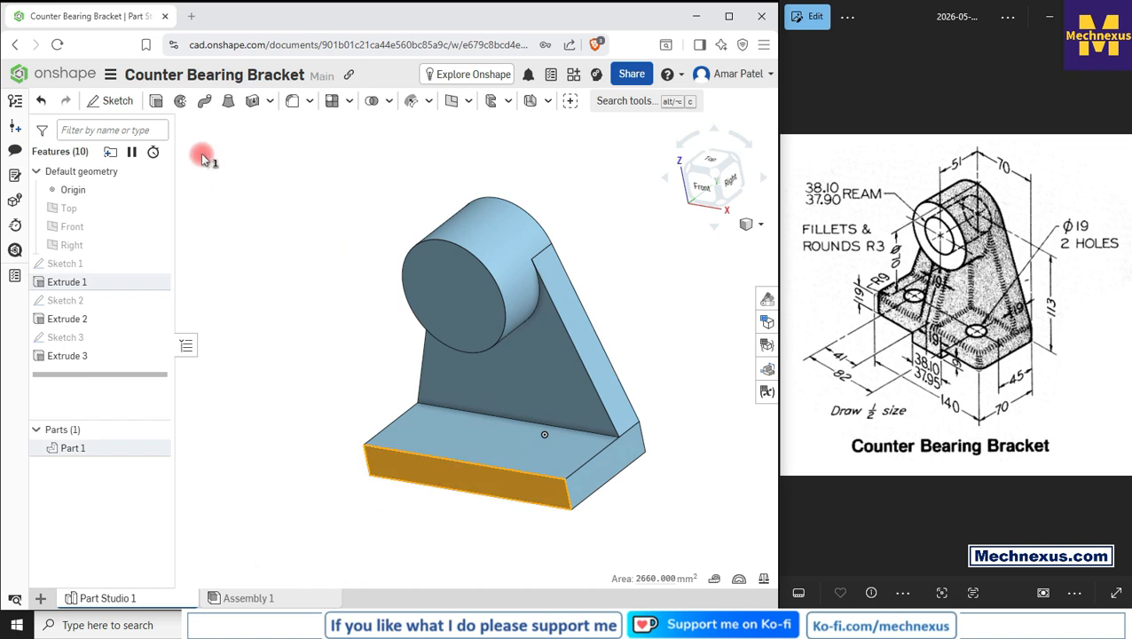
pyautogui.click(110, 101)
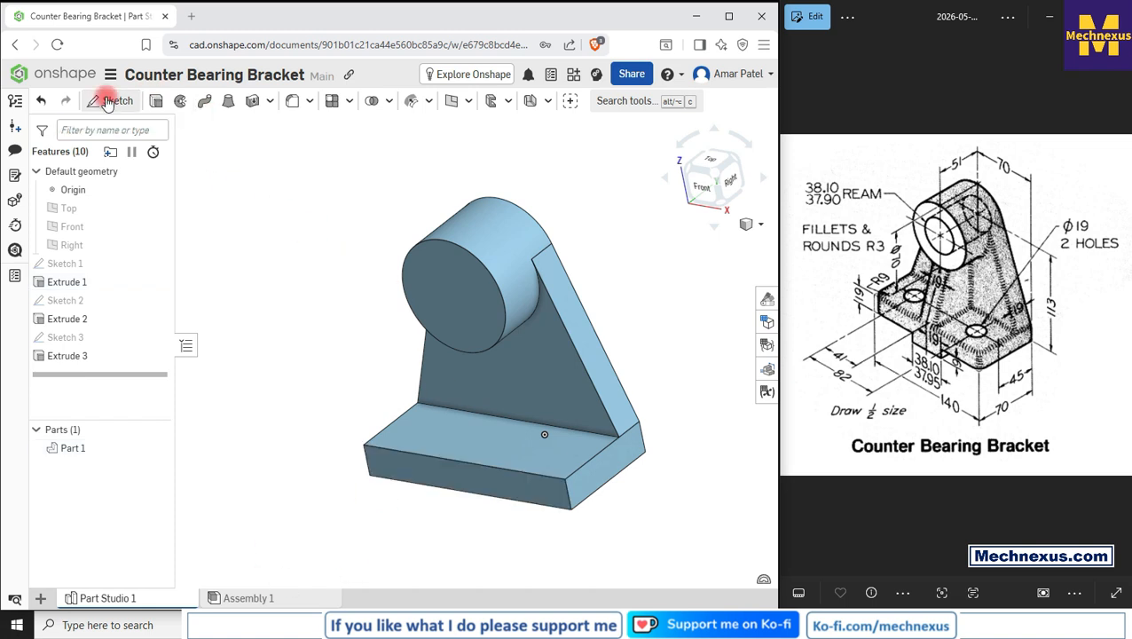
pyautogui.click(698, 197)
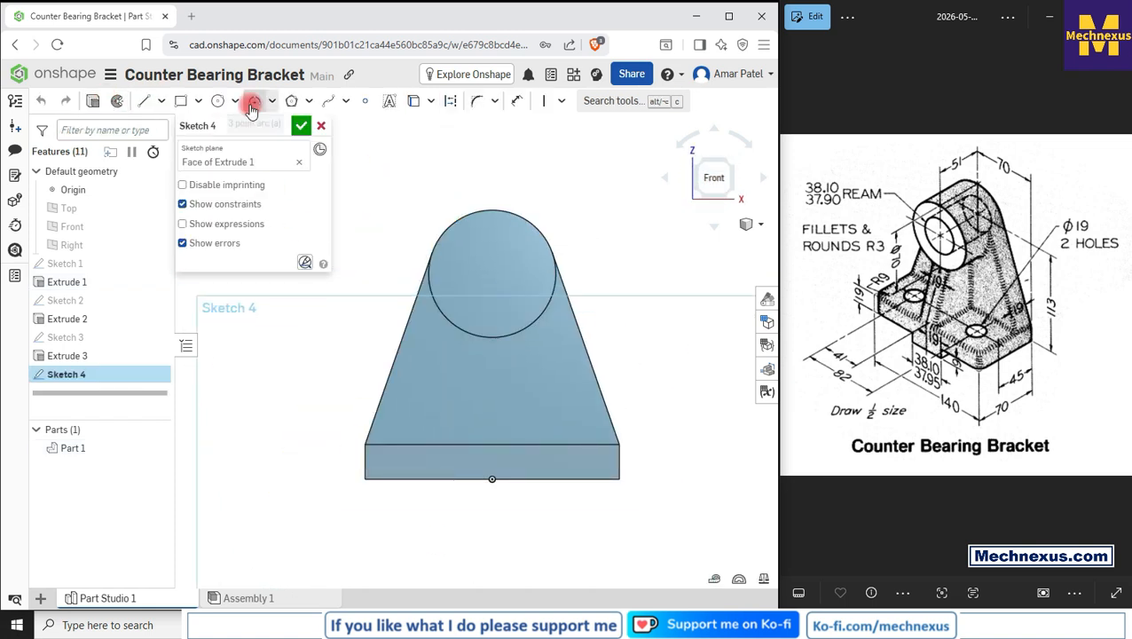
pyautogui.click(182, 100)
pyautogui.scroll(2, 479, 516)
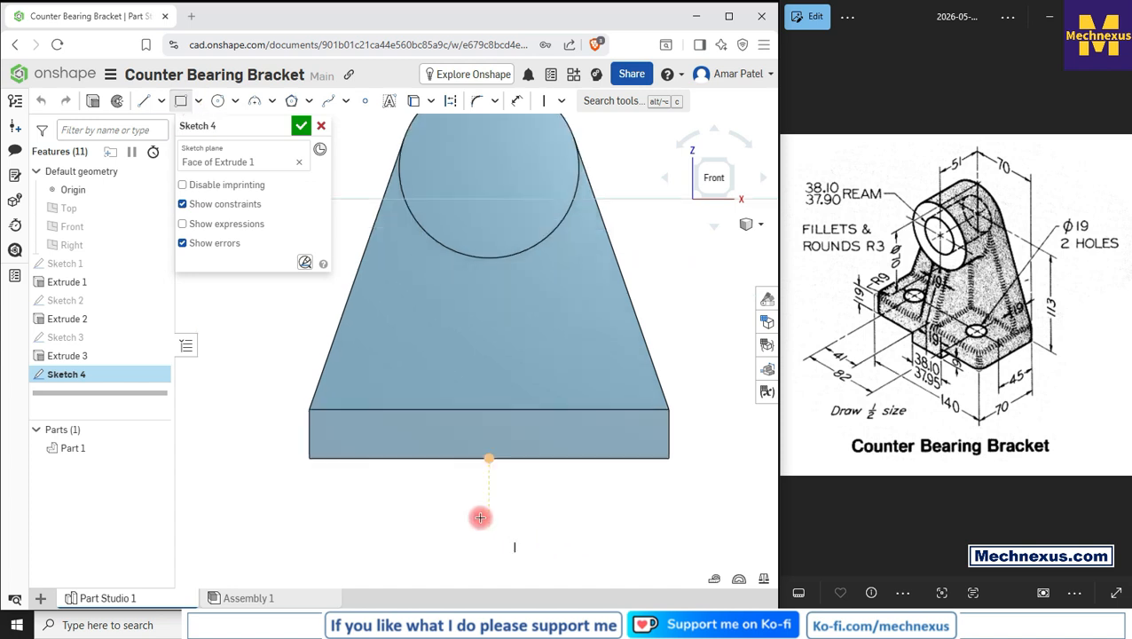
pyautogui.click(435, 458)
pyautogui.click(544, 512)
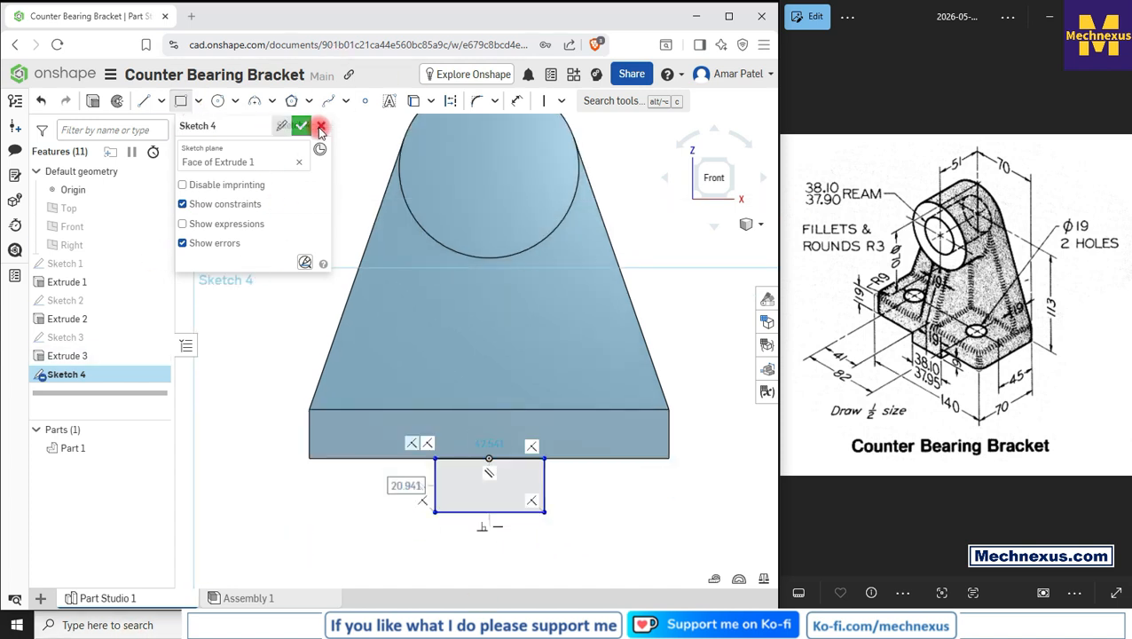
# Step: Dimension the rectangle's bottom edge width to 38.1 mm
pyautogui.press('d')
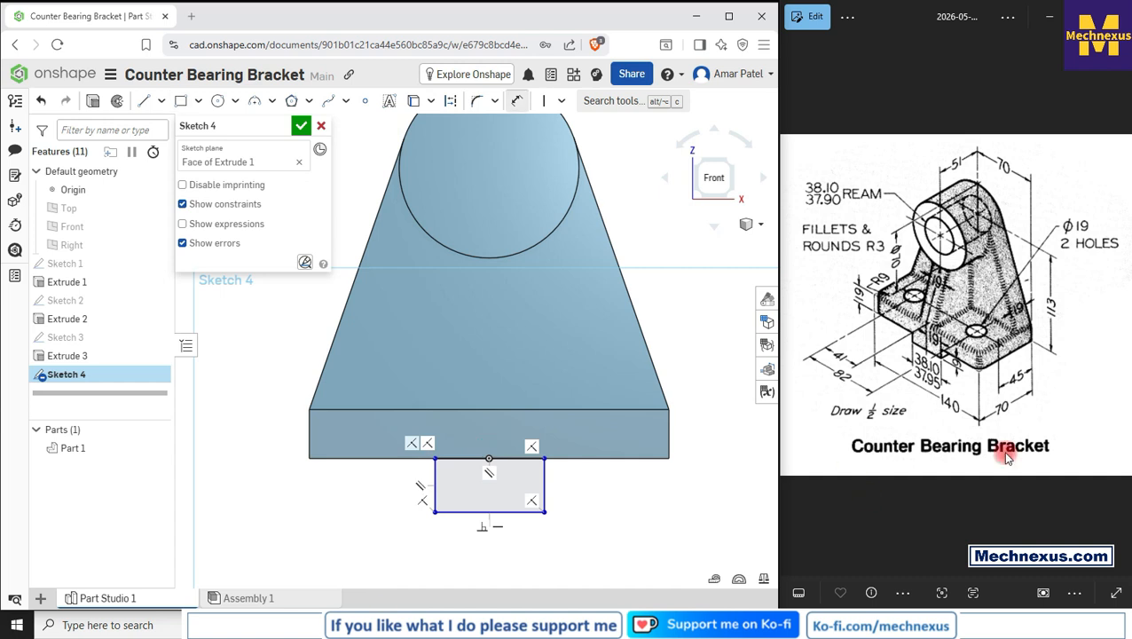
pyautogui.click(518, 512)
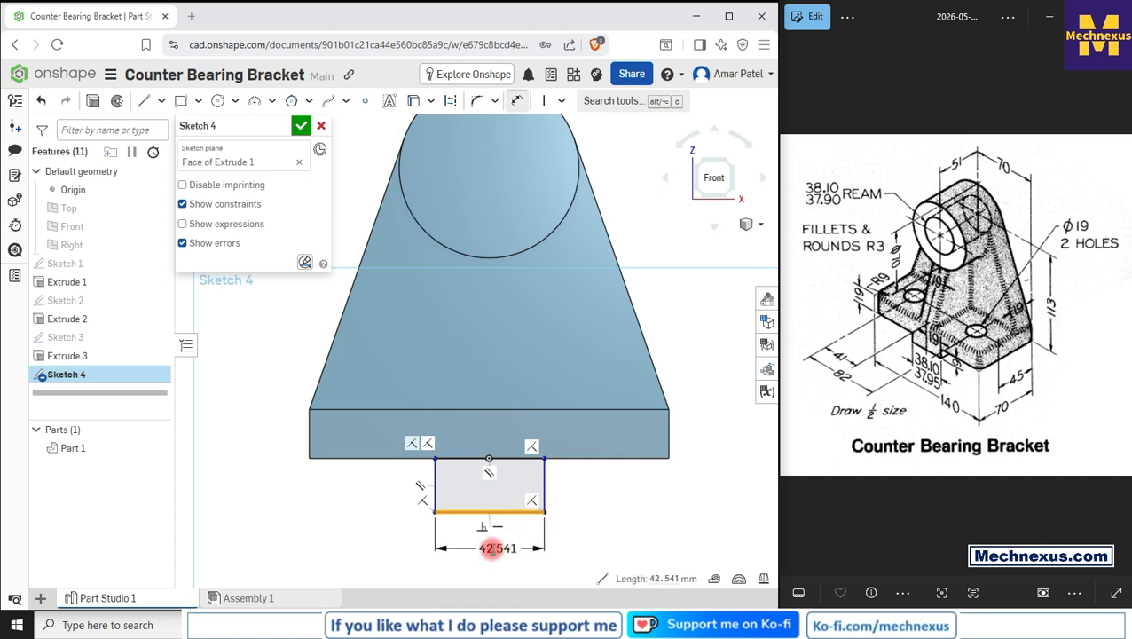
pyautogui.click(492, 549)
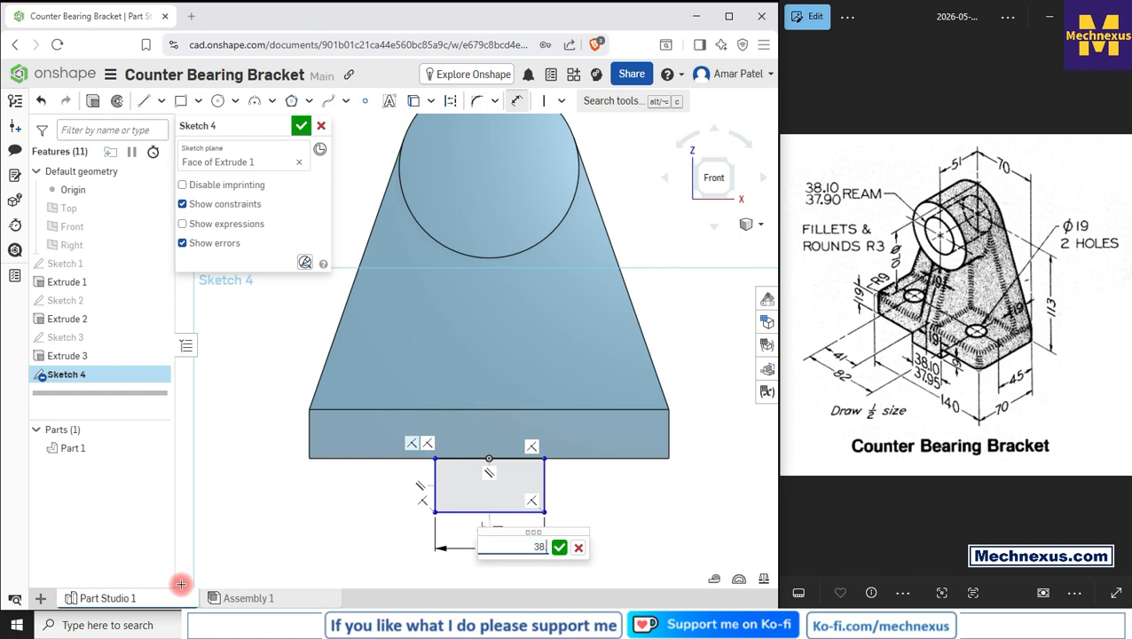
pyautogui.press('Return')
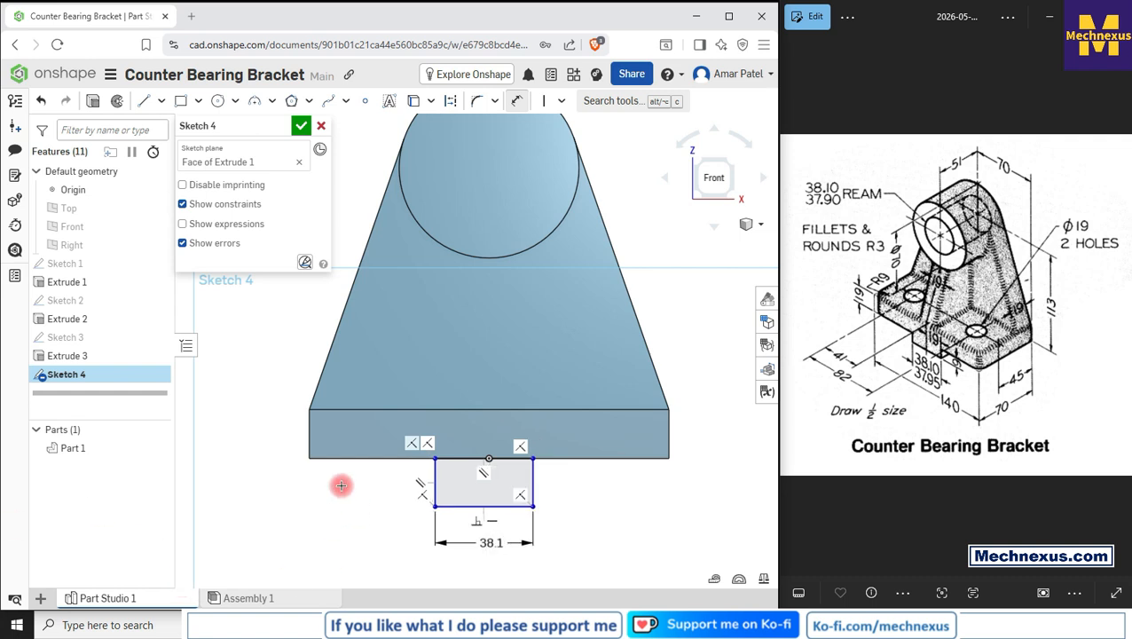
# Step: Dimension the rectangle's left corner 19.05 mm horizontally from the origin to centre it
pyautogui.scroll(2, 435, 480)
pyautogui.click(441, 532)
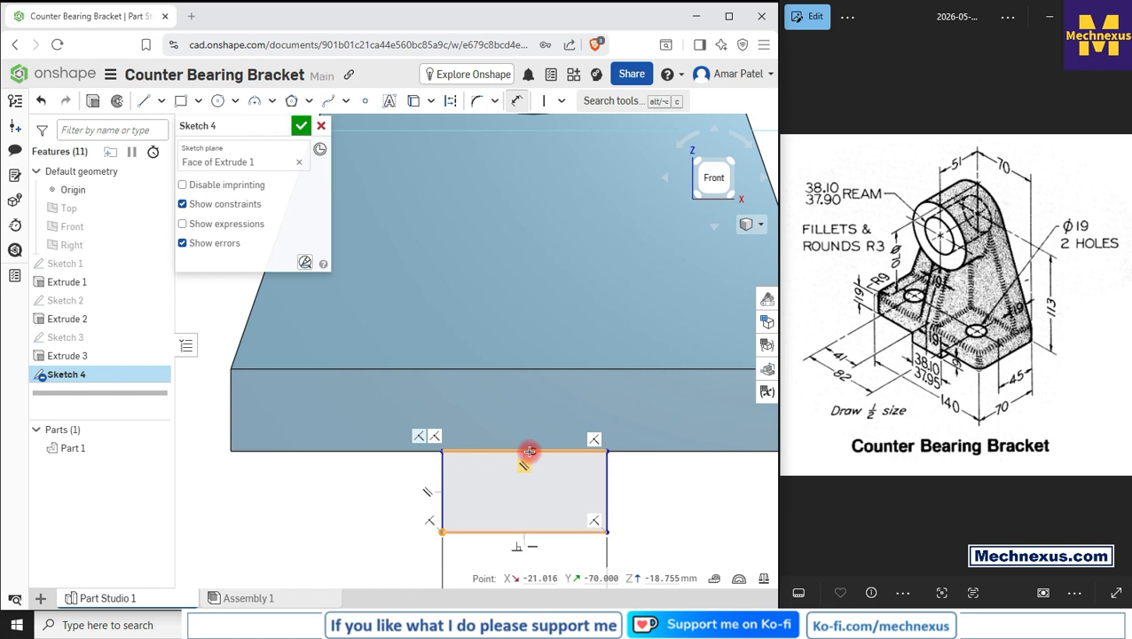
pyautogui.scroll(4, 434, 569)
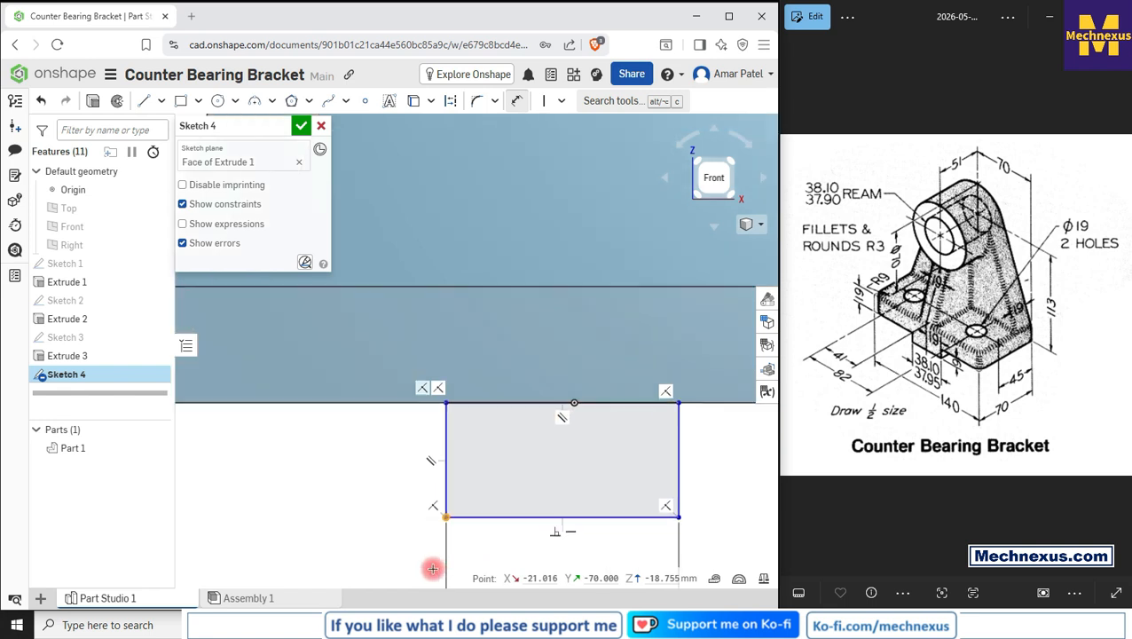
pyautogui.scroll(-2, 422, 357)
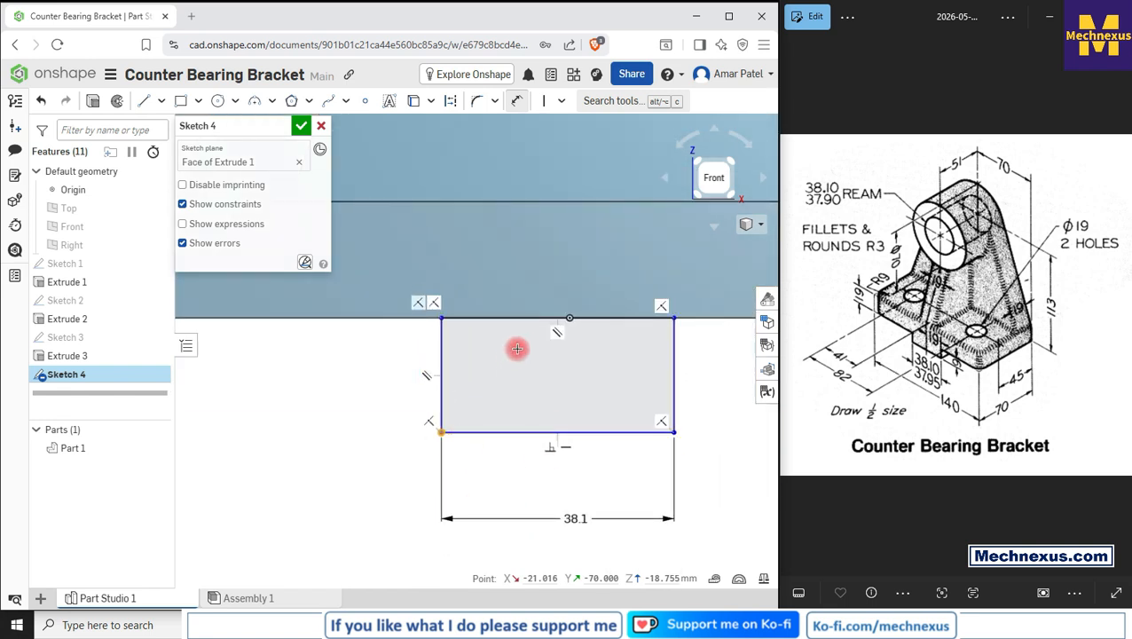
pyautogui.click(570, 313)
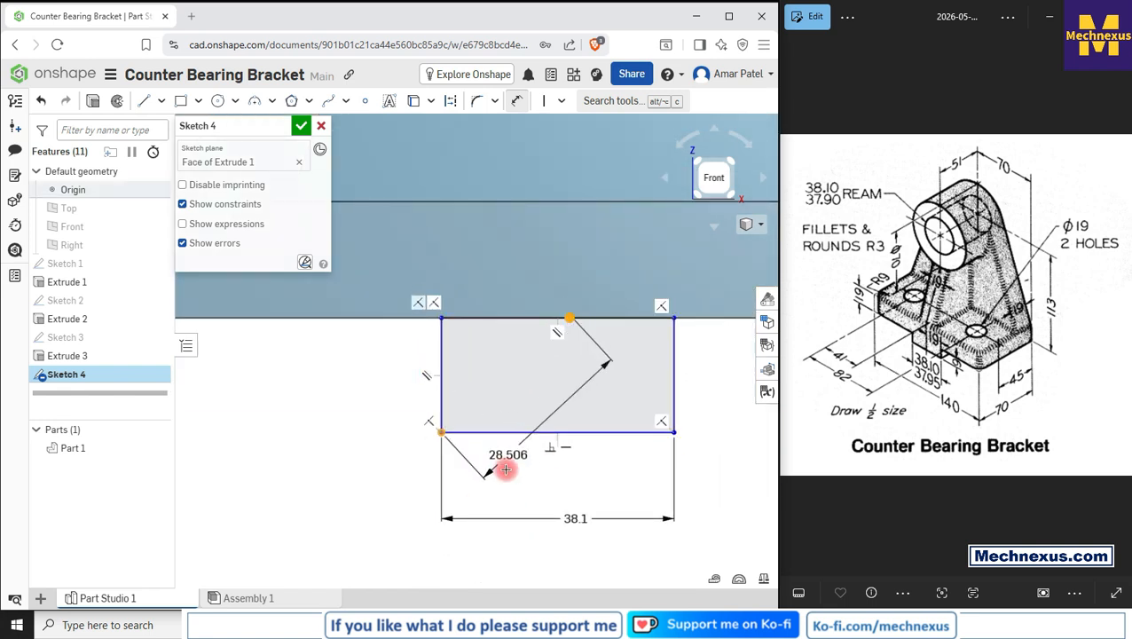
pyautogui.click(506, 481)
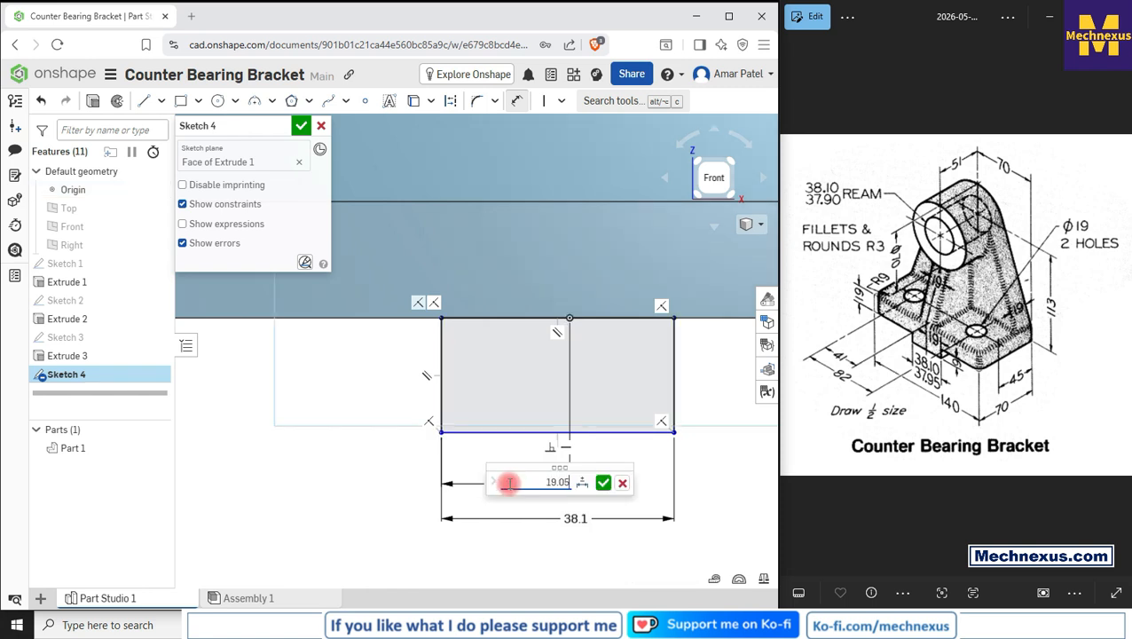
pyautogui.write('19.050')
pyautogui.press('Return')
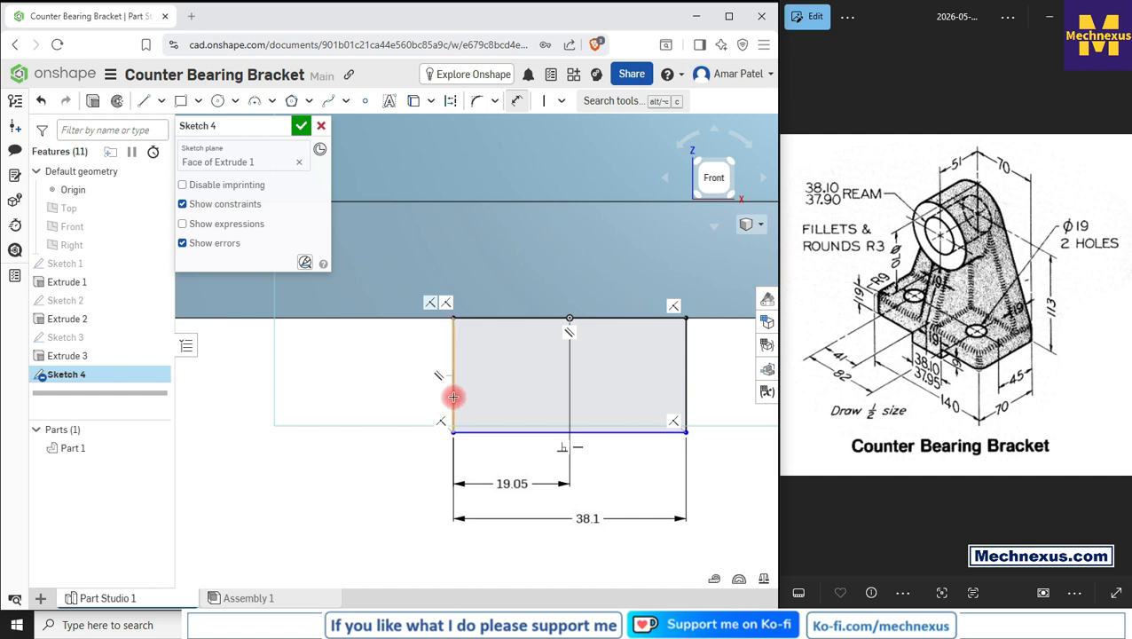
# Step: Set the rectangle's height to 9 mm and finish the sketch
pyautogui.click(454, 396)
pyautogui.click(398, 395)
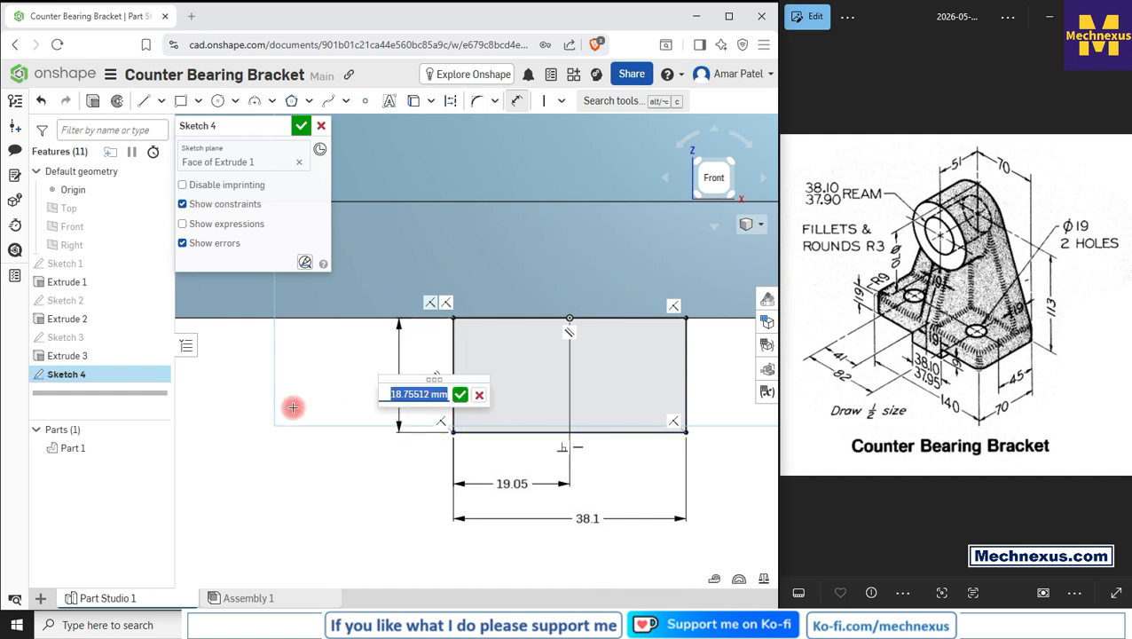
pyautogui.write('9')
pyautogui.press('Return')
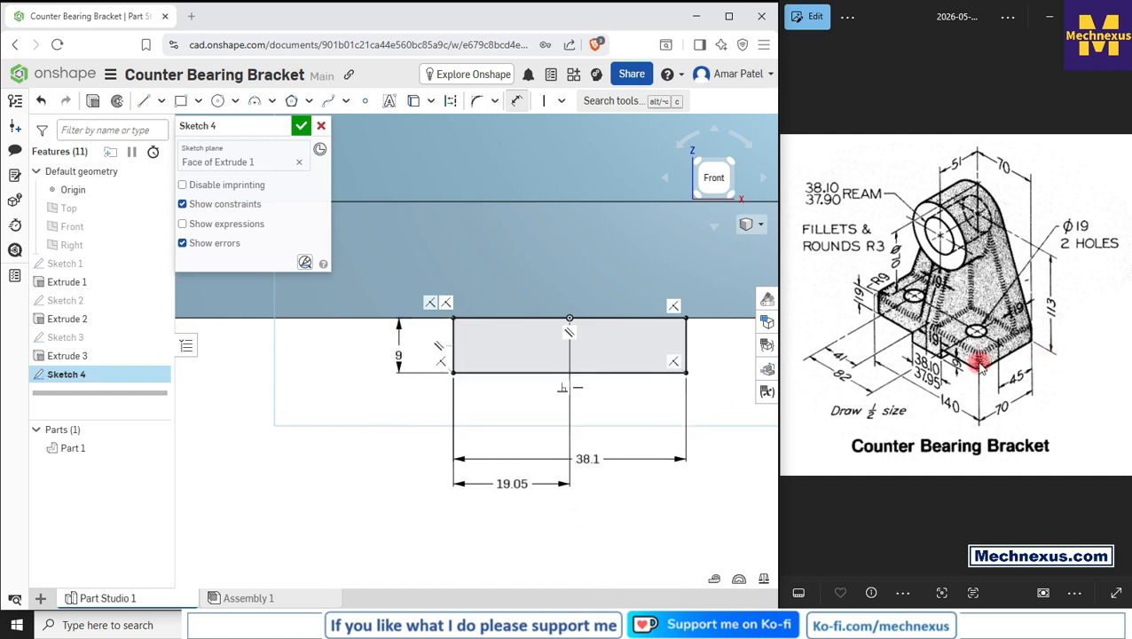
pyautogui.scroll(-3, 558, 435)
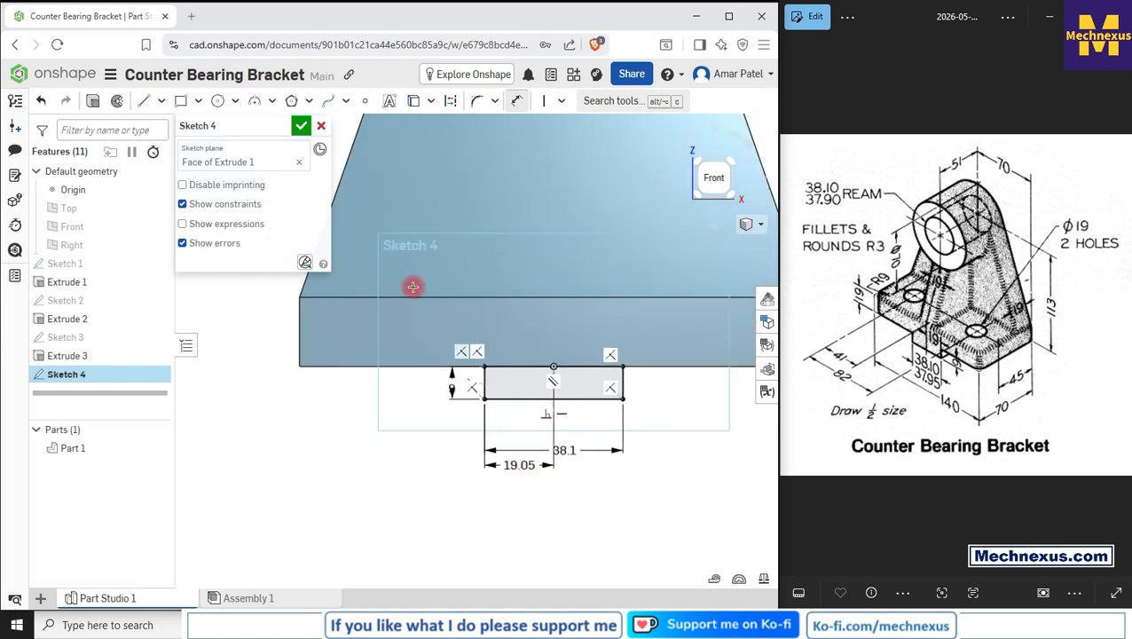
pyautogui.click(300, 126)
# Step: Extrude the slot sketch as an added feature up to the rear face of Extrude 1, merging it with the part
pyautogui.moveTo(480, 396)
pyautogui.mouseDown(button='right')
pyautogui.moveTo(442, 437)
pyautogui.moveTo(362, 420)
pyautogui.mouseUp(button='right')
pyautogui.click(60, 373)
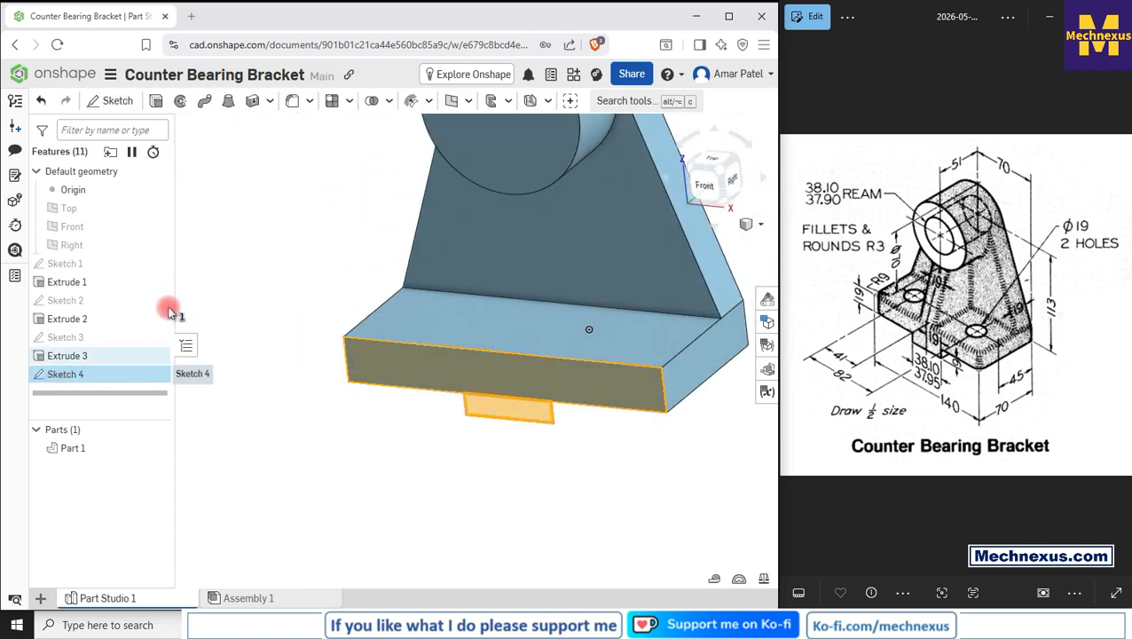
pyautogui.click(152, 96)
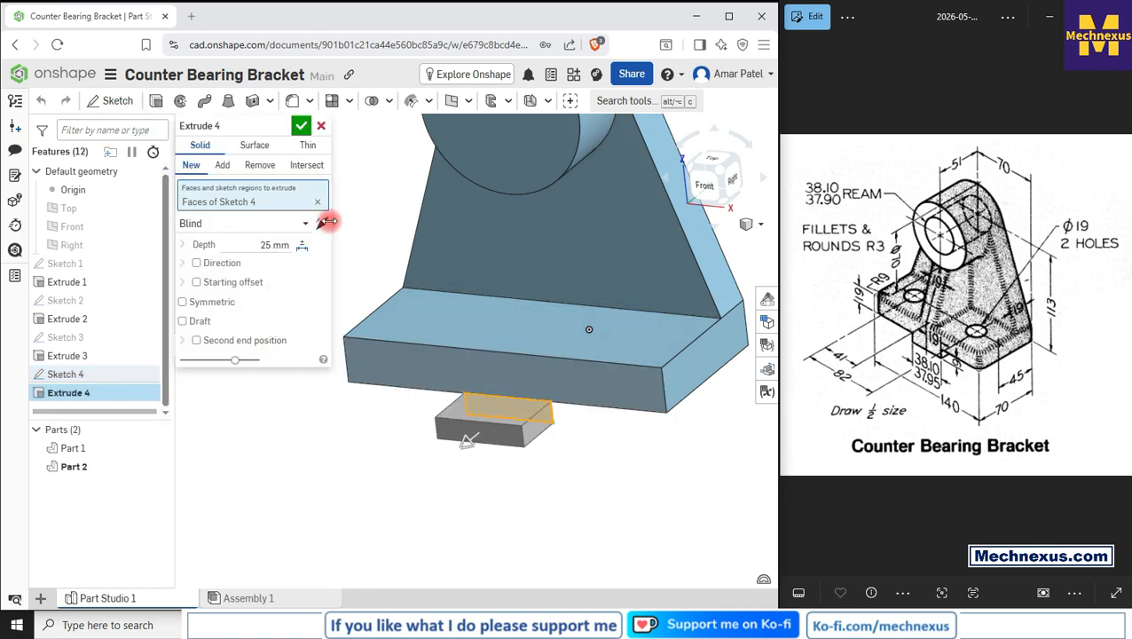
pyautogui.click(325, 222)
pyautogui.click(213, 225)
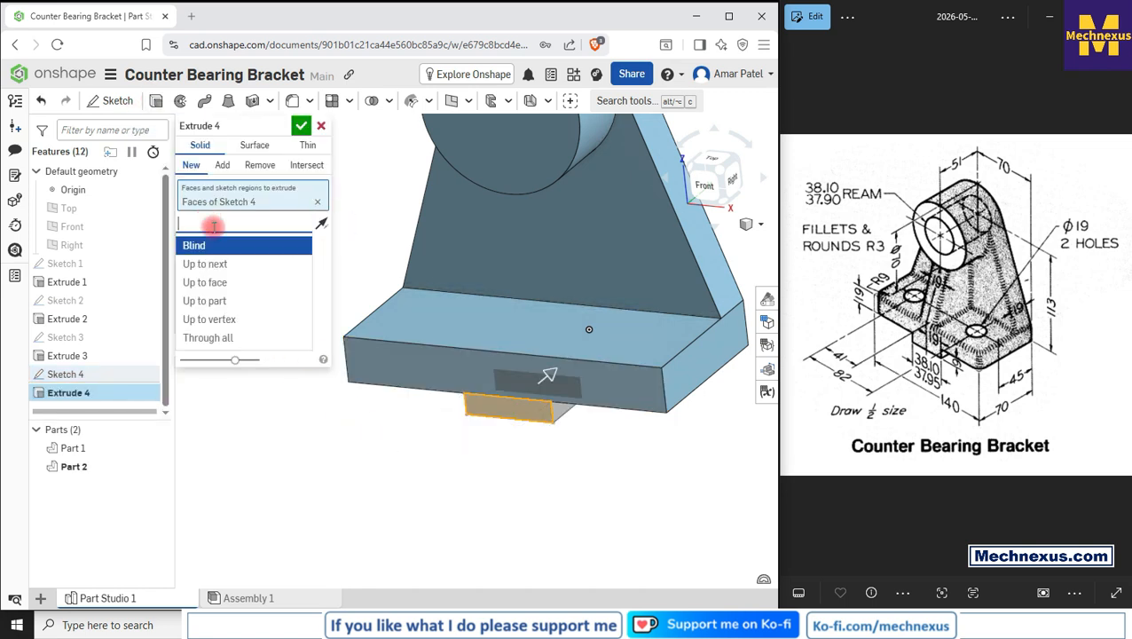
pyautogui.click(225, 284)
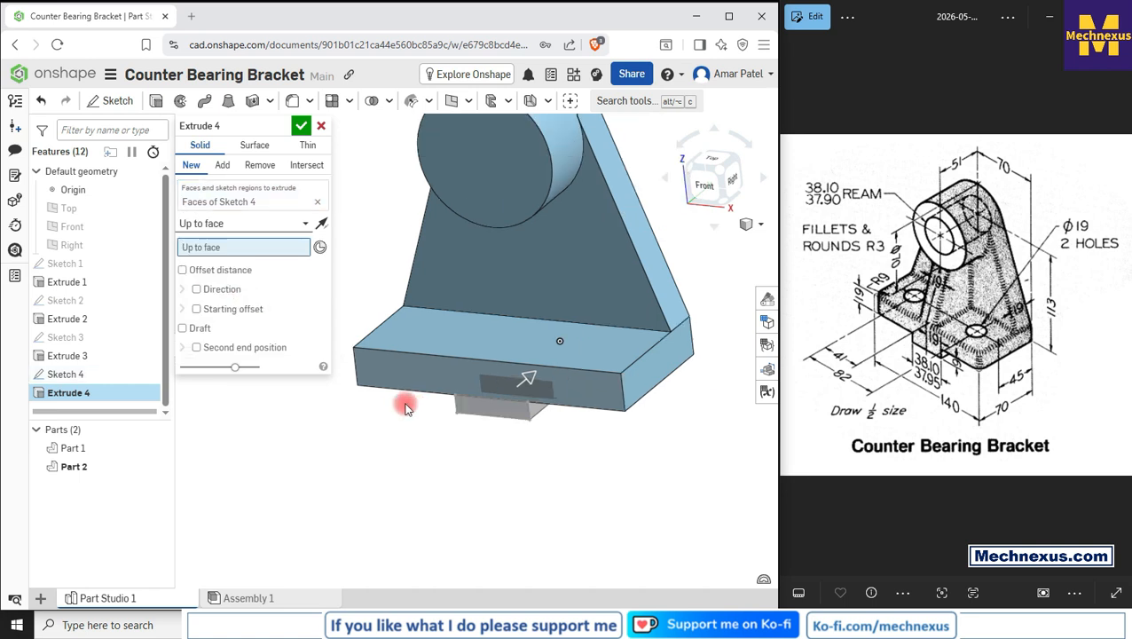
pyautogui.moveTo(405, 405); pyautogui.dragTo(373, 484, button='right')
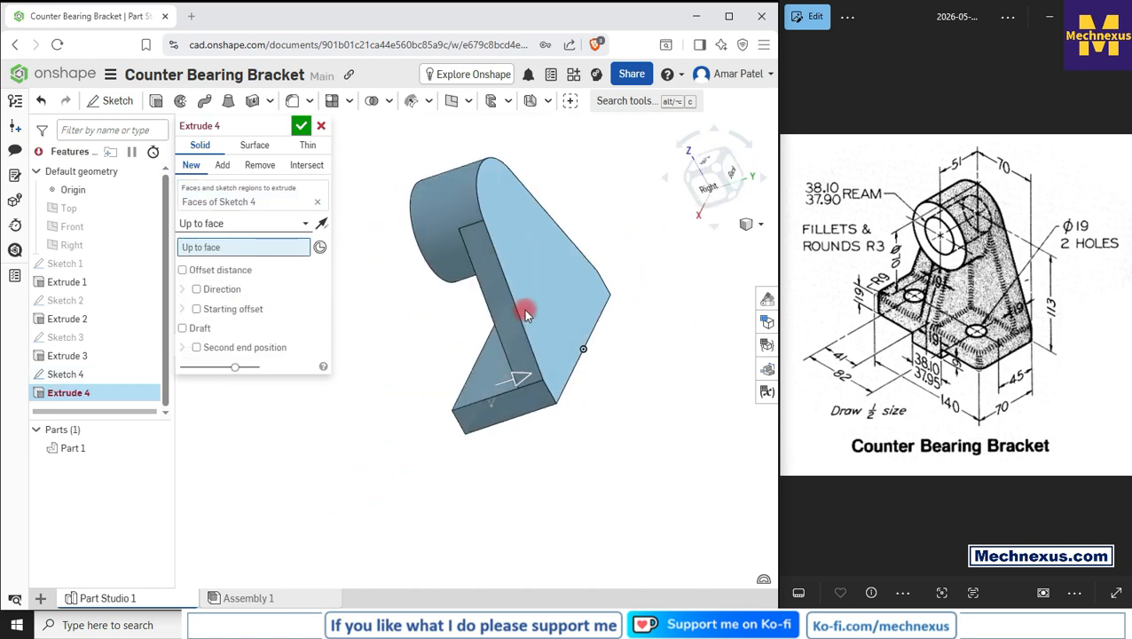
pyautogui.click(538, 287)
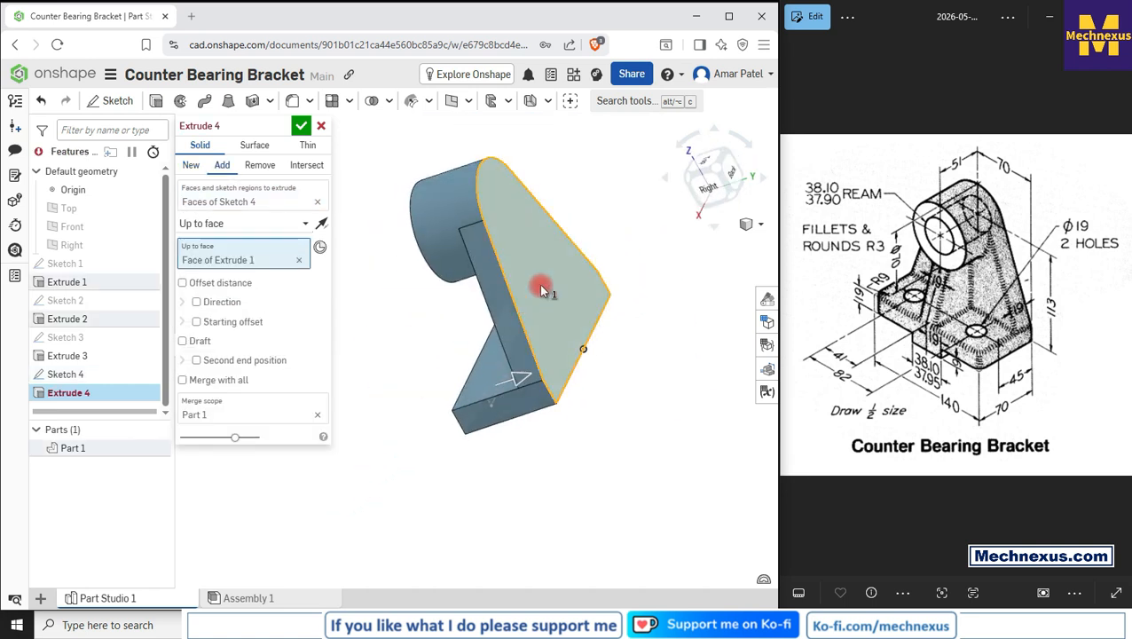
pyautogui.click(301, 126)
# Step: Start a sketch on the upright's front face and draw a rectangle about 35 mm wide standing on the base plate's top edge
pyautogui.moveTo(455, 434); pyautogui.dragTo(519, 429, button='right')
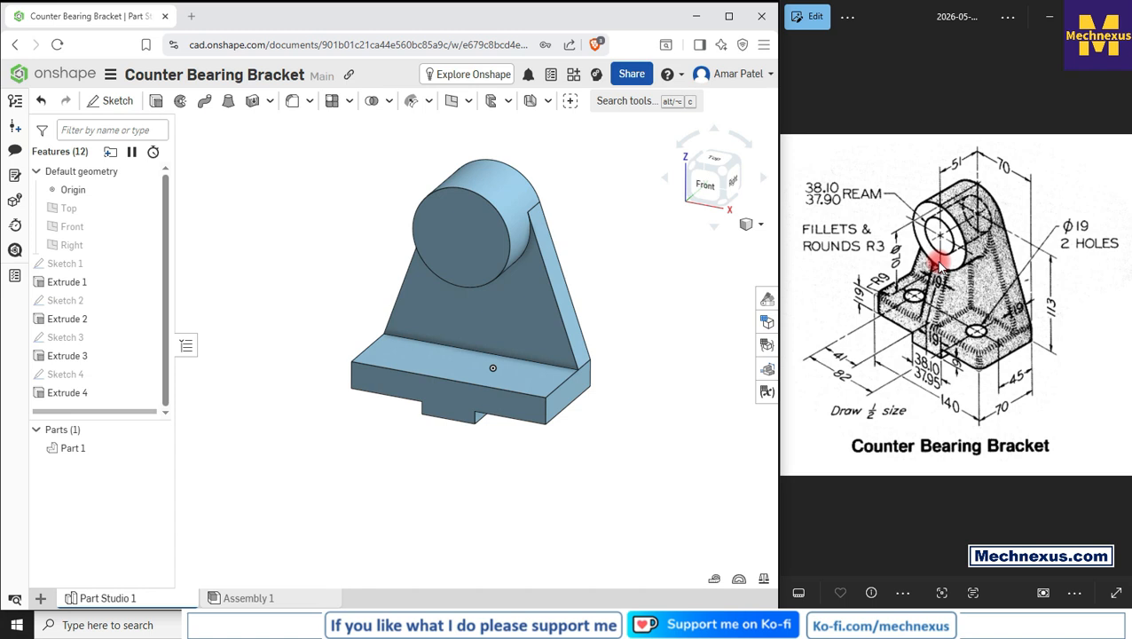
pyautogui.click(447, 401)
pyautogui.click(115, 103)
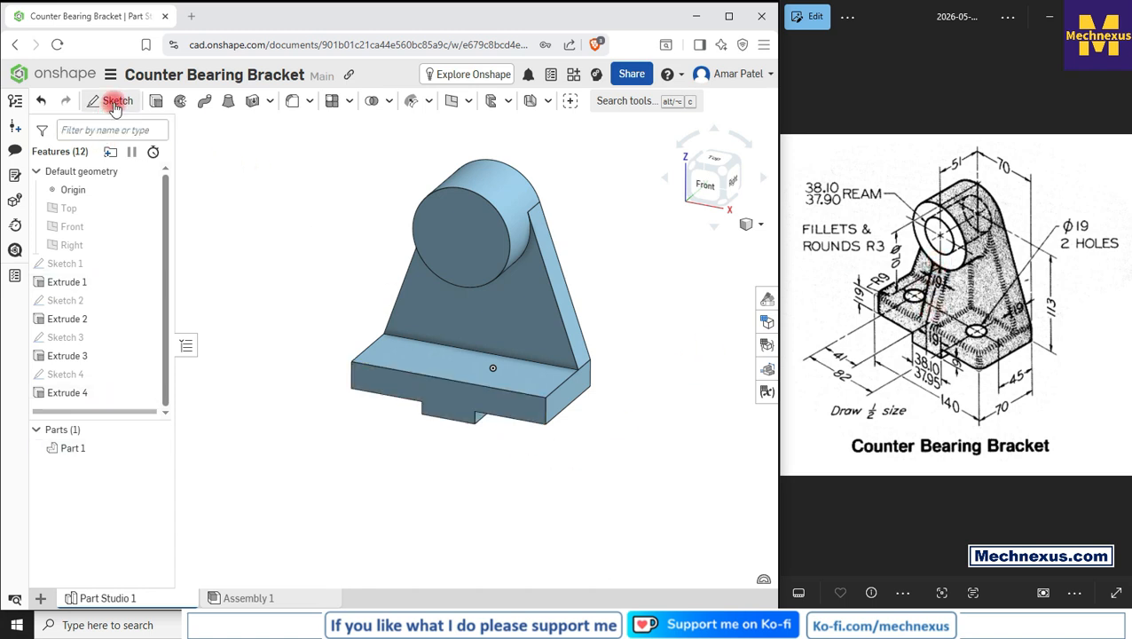
pyautogui.click(710, 193)
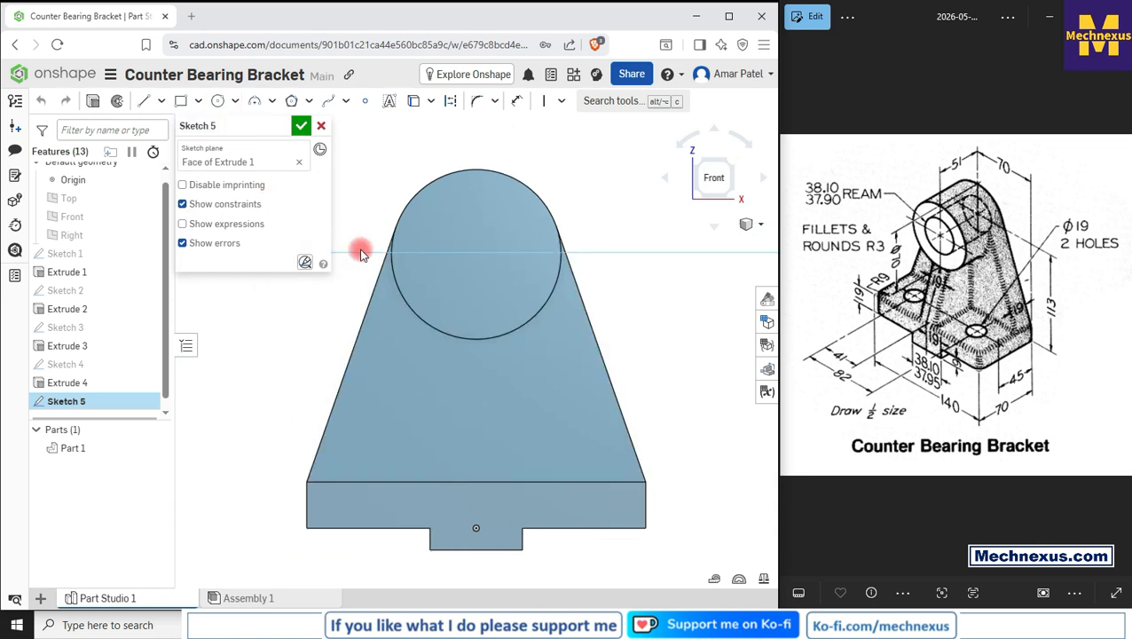
pyautogui.click(183, 104)
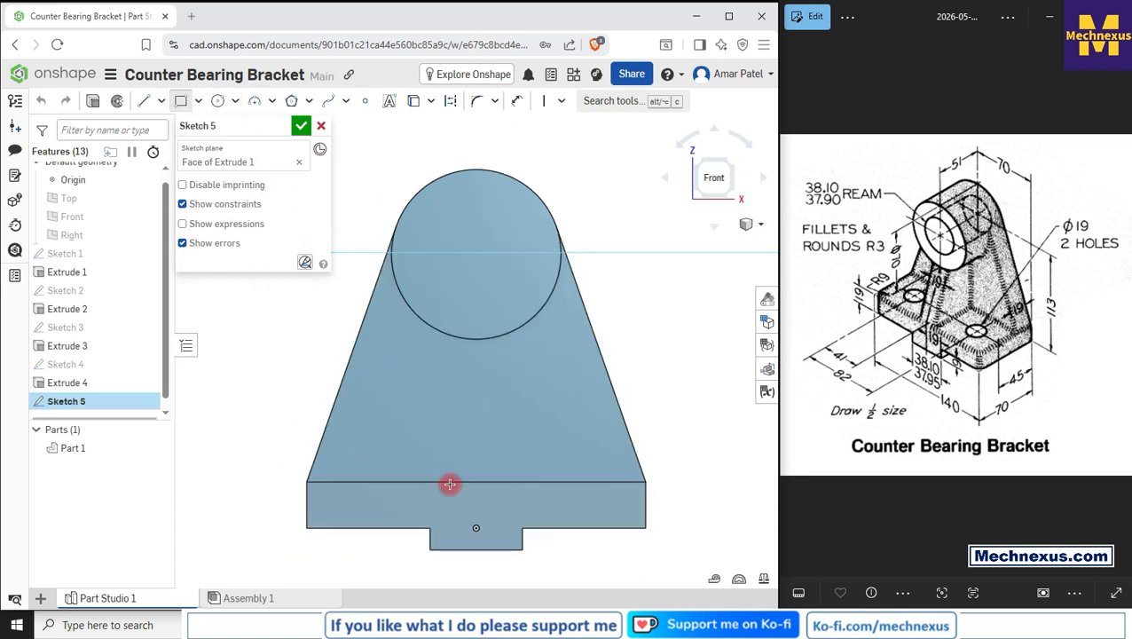
pyautogui.click(442, 479)
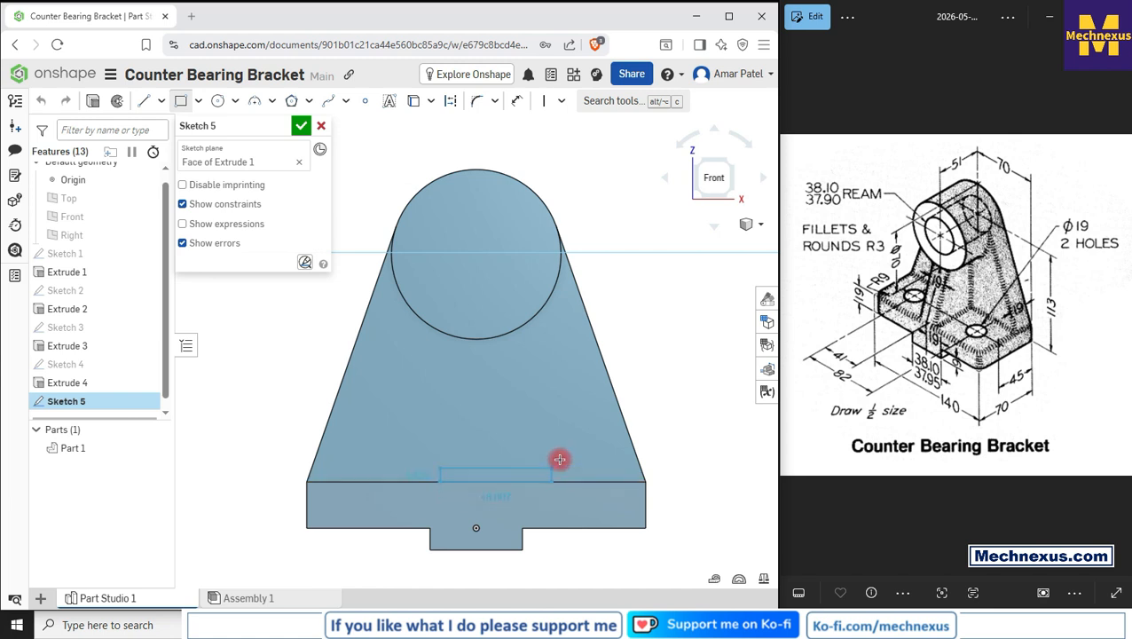
pyautogui.click(525, 376)
# Step: Dimension the rectangle's bottom width to 19 mm
pyautogui.click(517, 101)
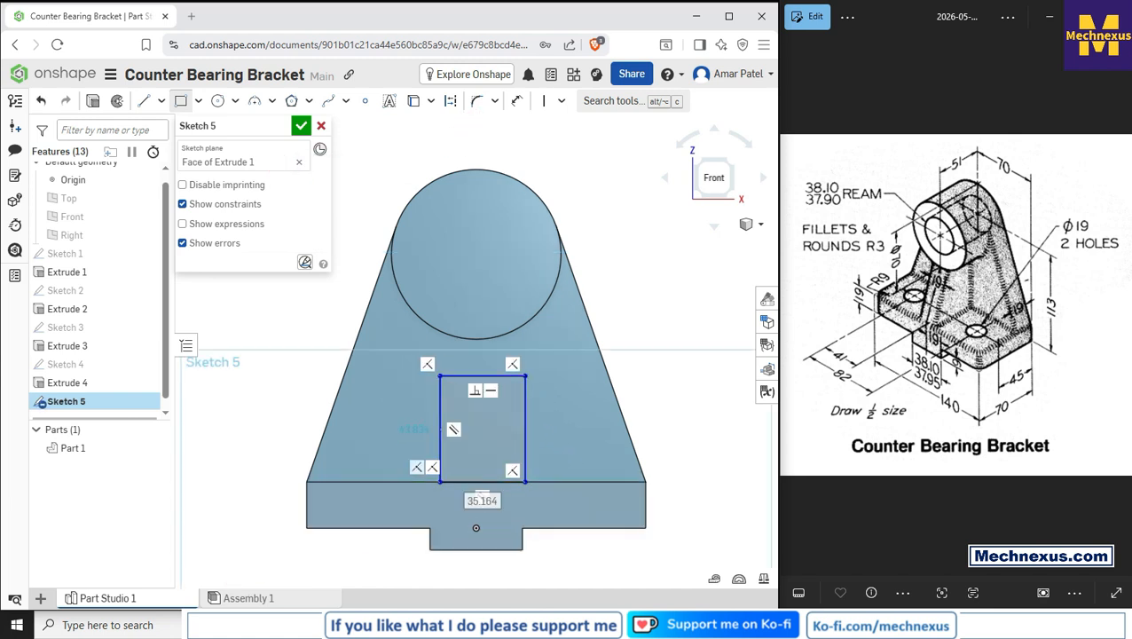
pyautogui.click(512, 481)
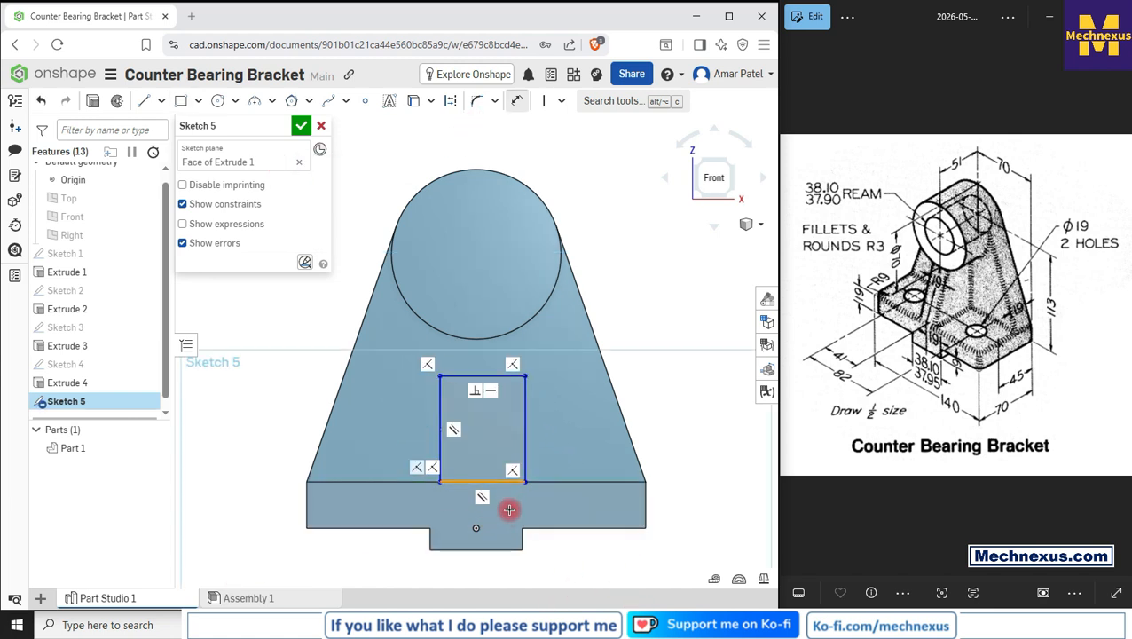
pyautogui.click(506, 515)
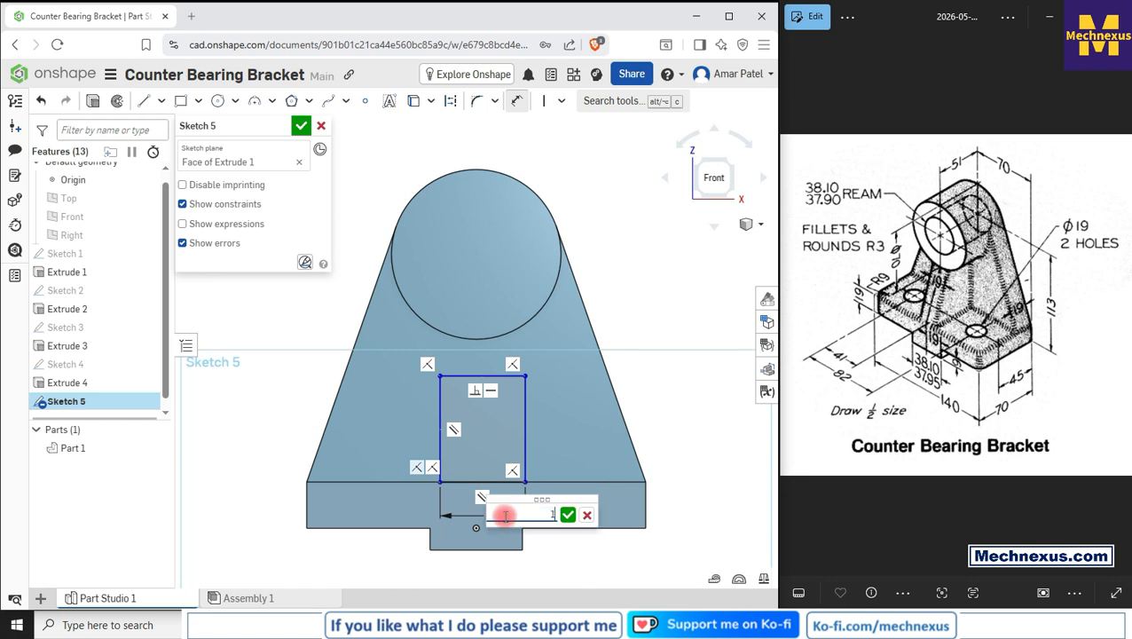
pyautogui.write('19')
pyautogui.press('Return')
# Step: Dimension the rectangle's left corner 9.5 mm horizontally from the origin to centre it
pyautogui.scroll(4, 435, 541)
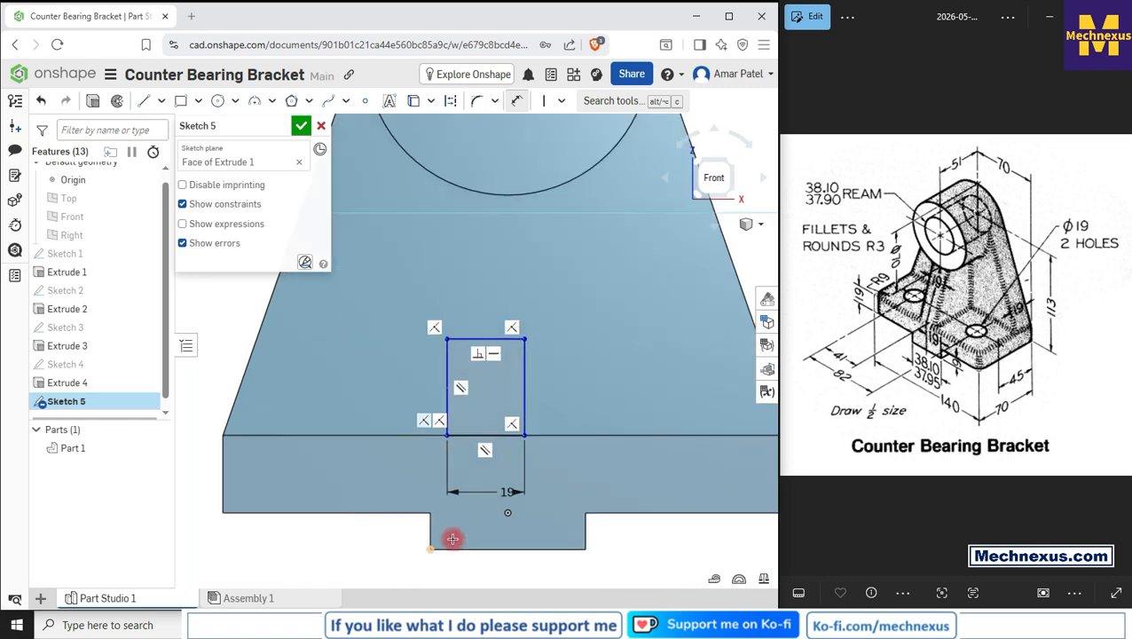
pyautogui.click(509, 511)
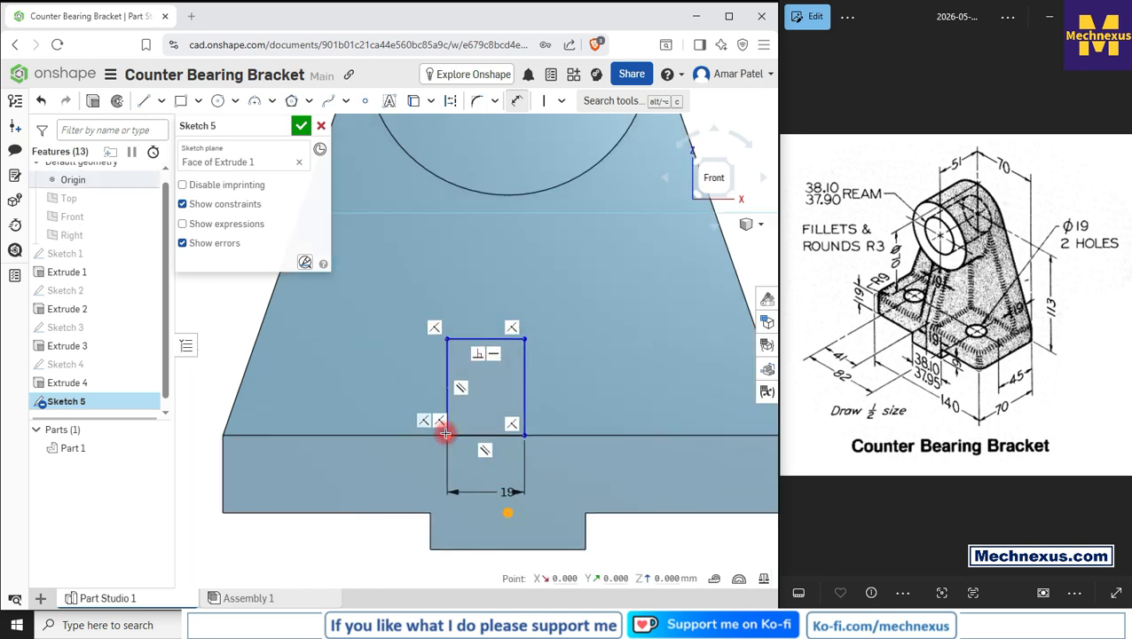
pyautogui.click(445, 433)
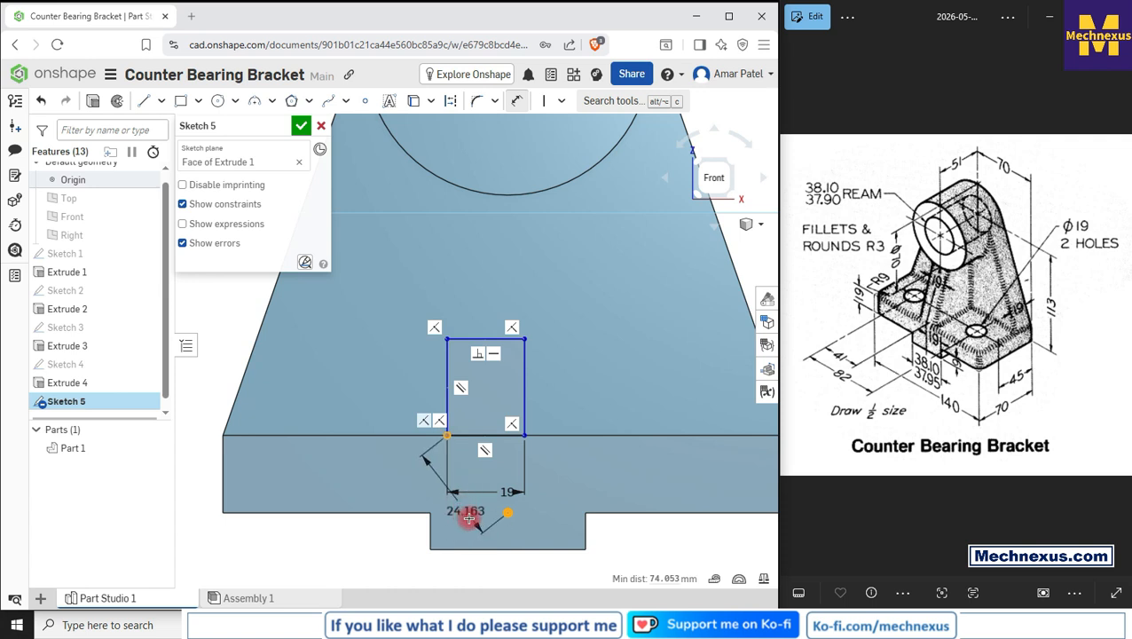
pyautogui.click(479, 566)
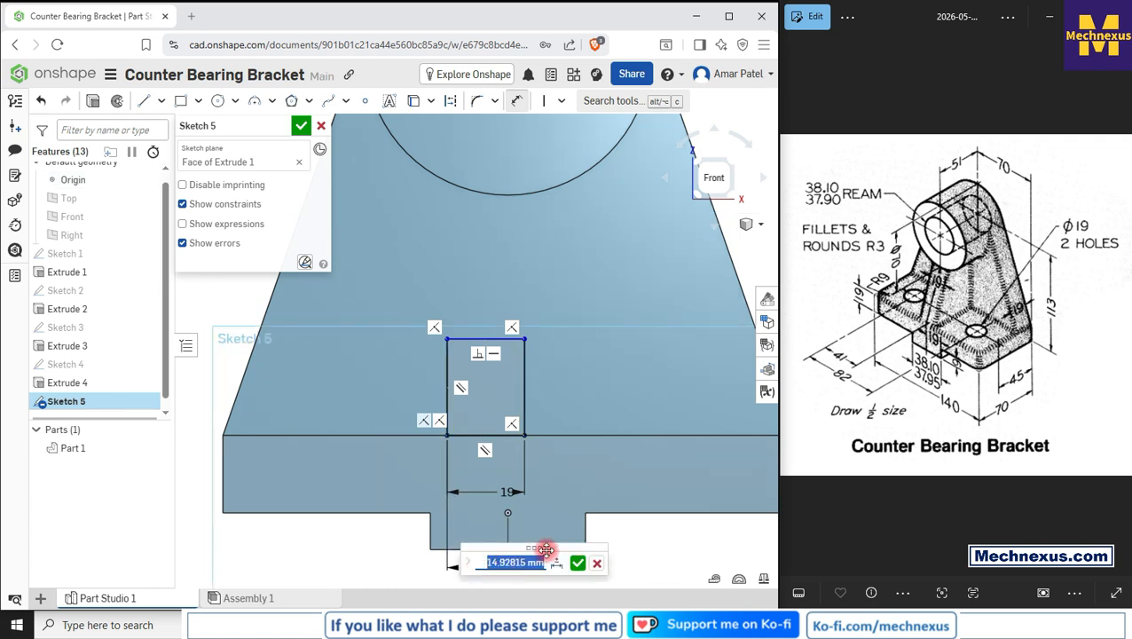
pyautogui.press('Return')
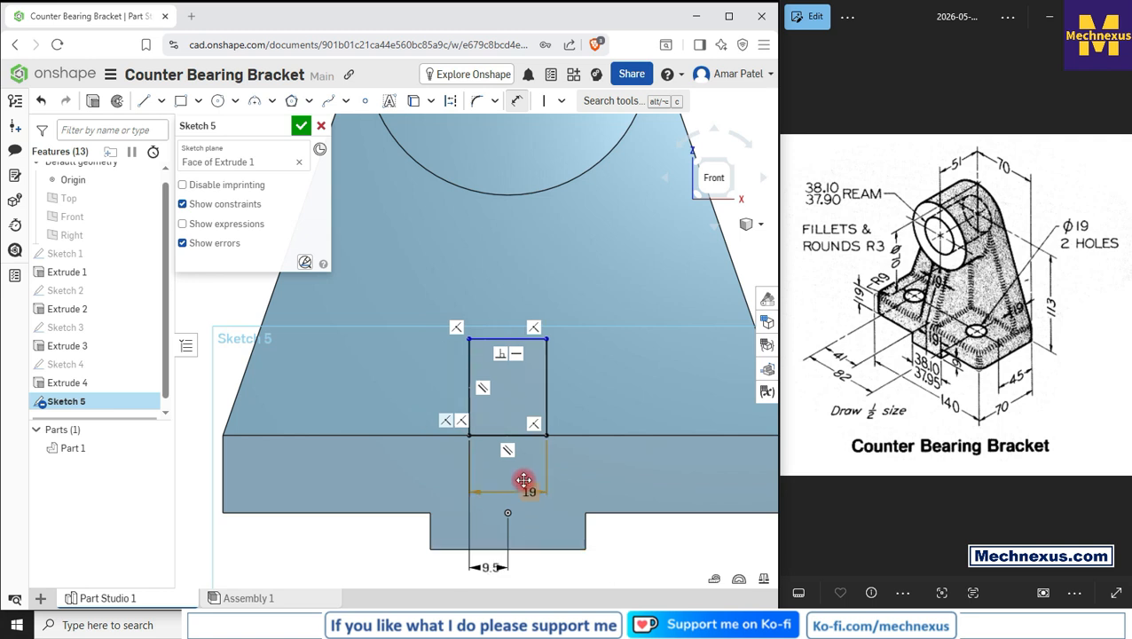
# Step: Project the boss's circular edge into the sketch with the Use tool
pyautogui.scroll(-1, 522, 479)
pyautogui.scroll(-2, 522, 477)
pyautogui.scroll(2, 492, 349)
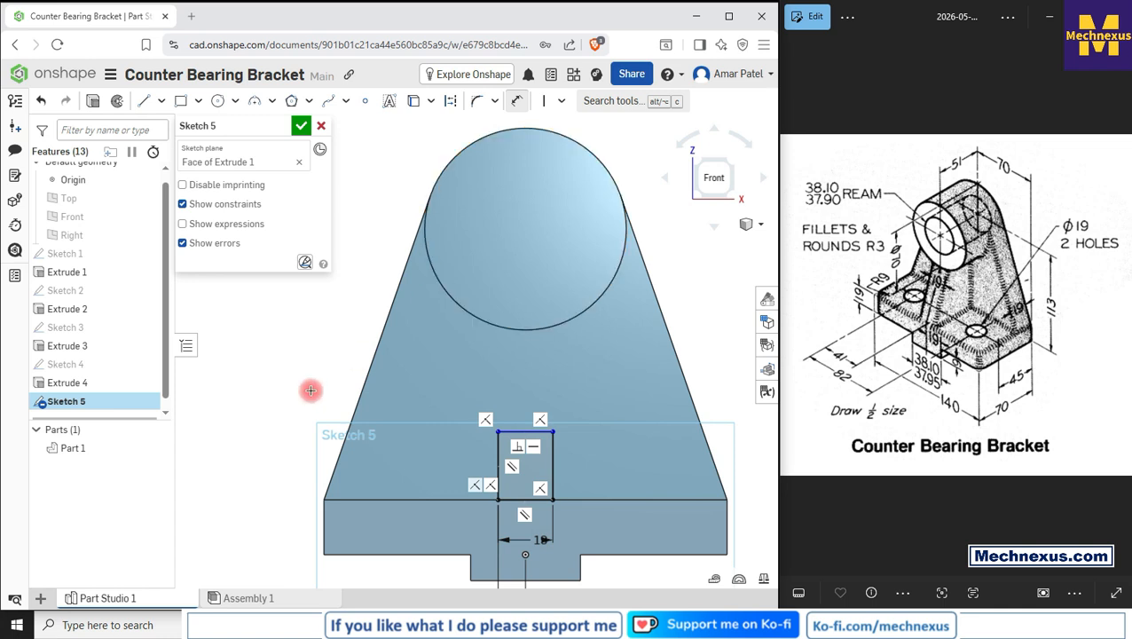
pyautogui.rightClick(274, 343)
pyautogui.click(304, 354)
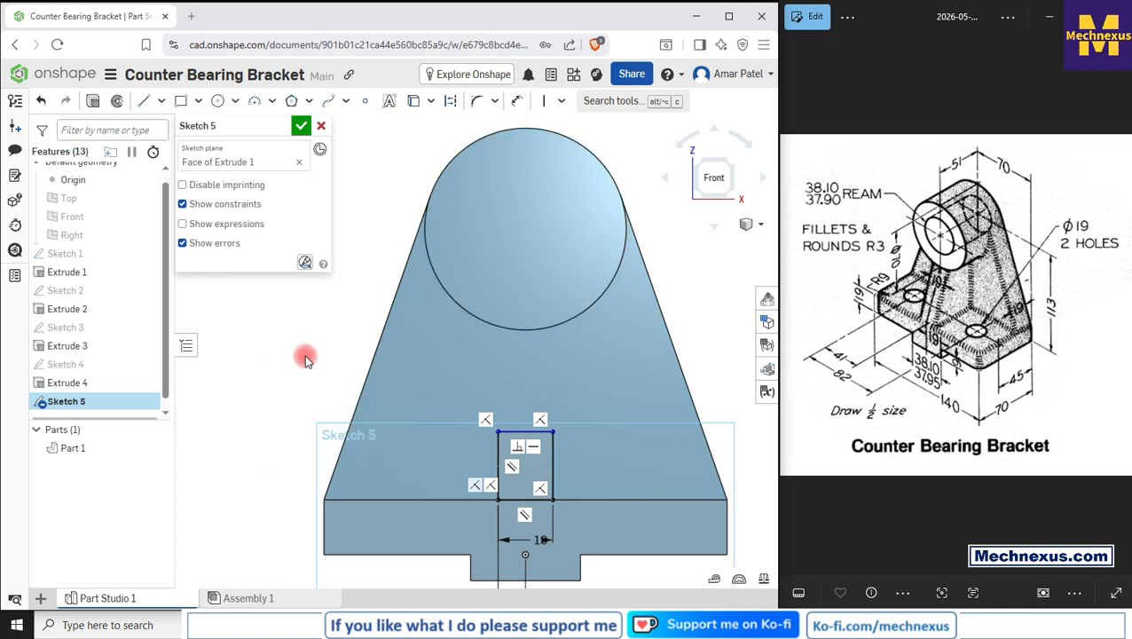
pyautogui.click(413, 103)
pyautogui.click(603, 294)
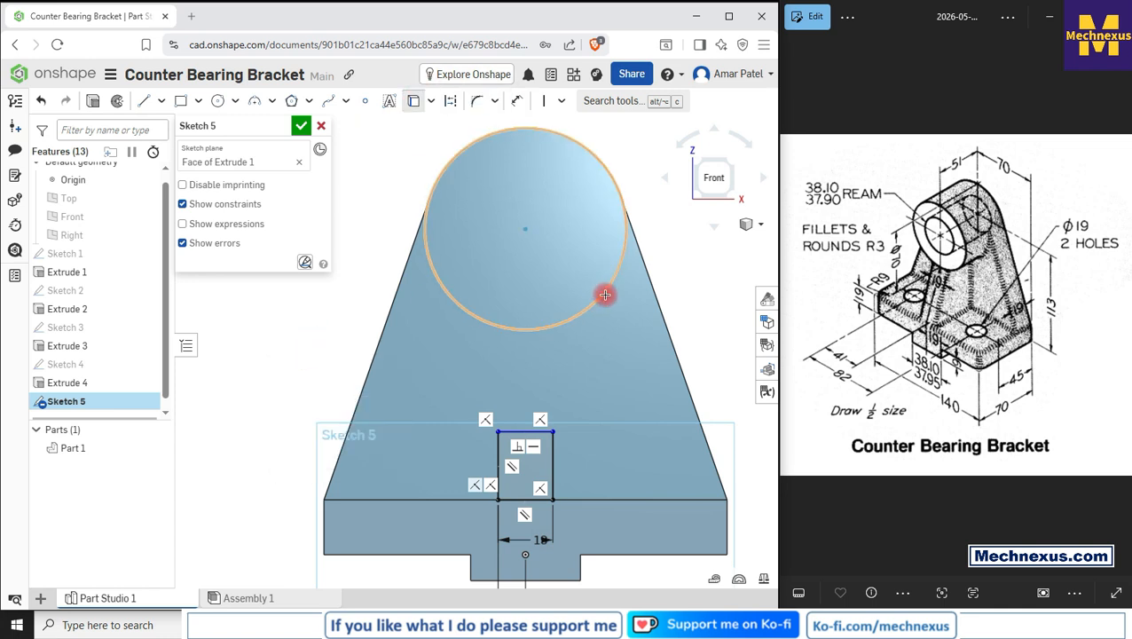
pyautogui.scroll(-2, 448, 317)
pyautogui.rightClick(392, 192)
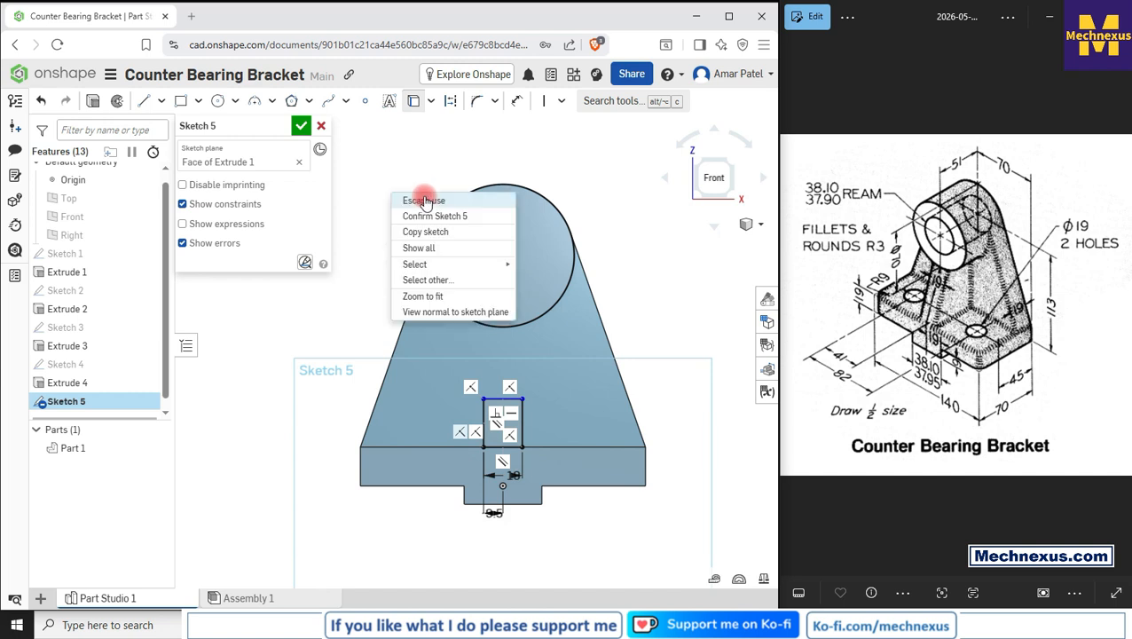
pyautogui.click(425, 202)
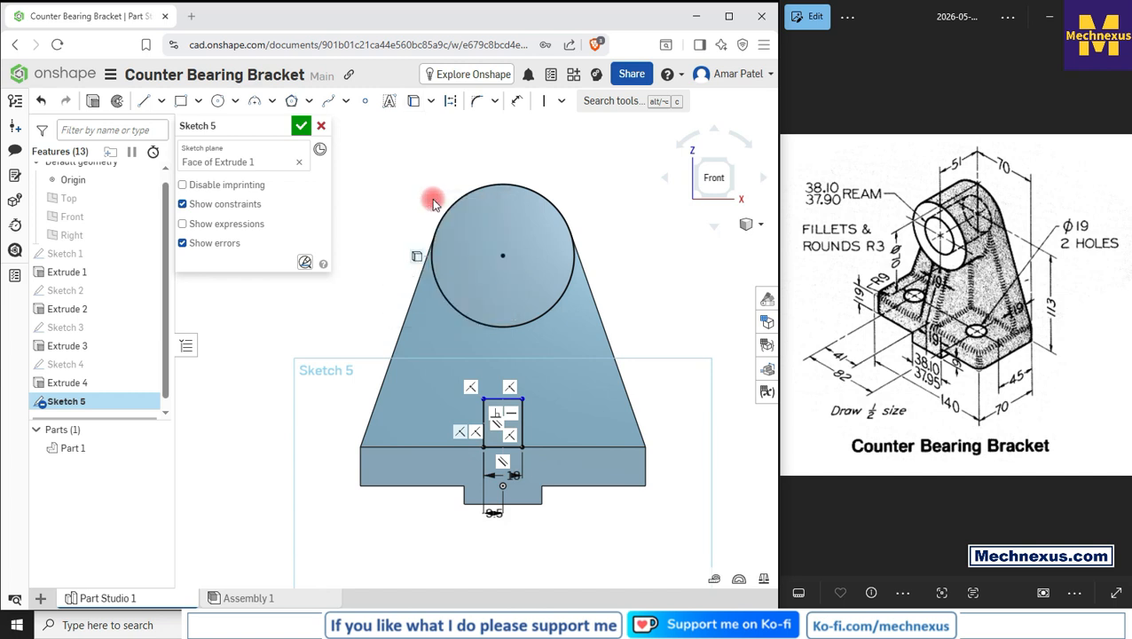
pyautogui.click(556, 206)
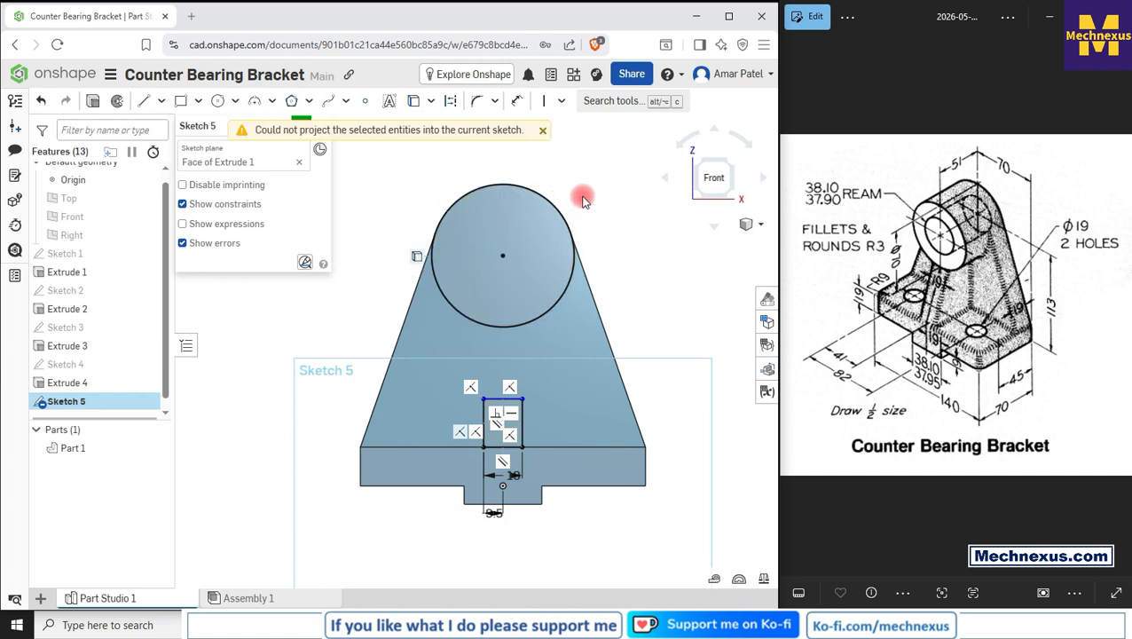
pyautogui.click(551, 203)
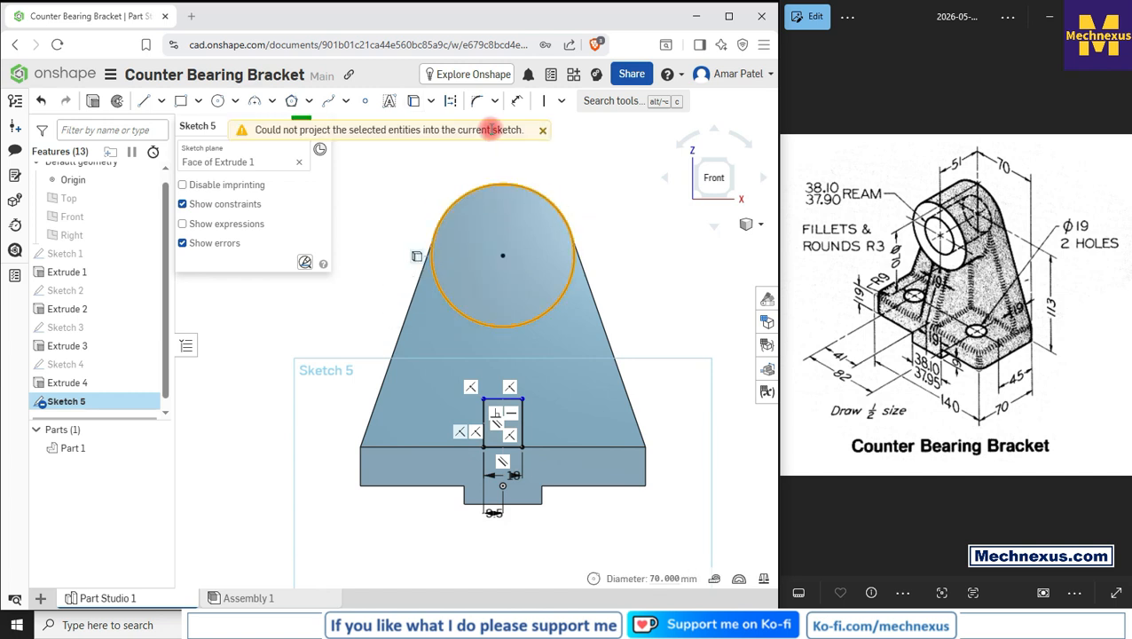
pyautogui.click(446, 105)
pyautogui.click(605, 216)
# Step: Delete the rectangle's top edge
pyautogui.scroll(3, 523, 382)
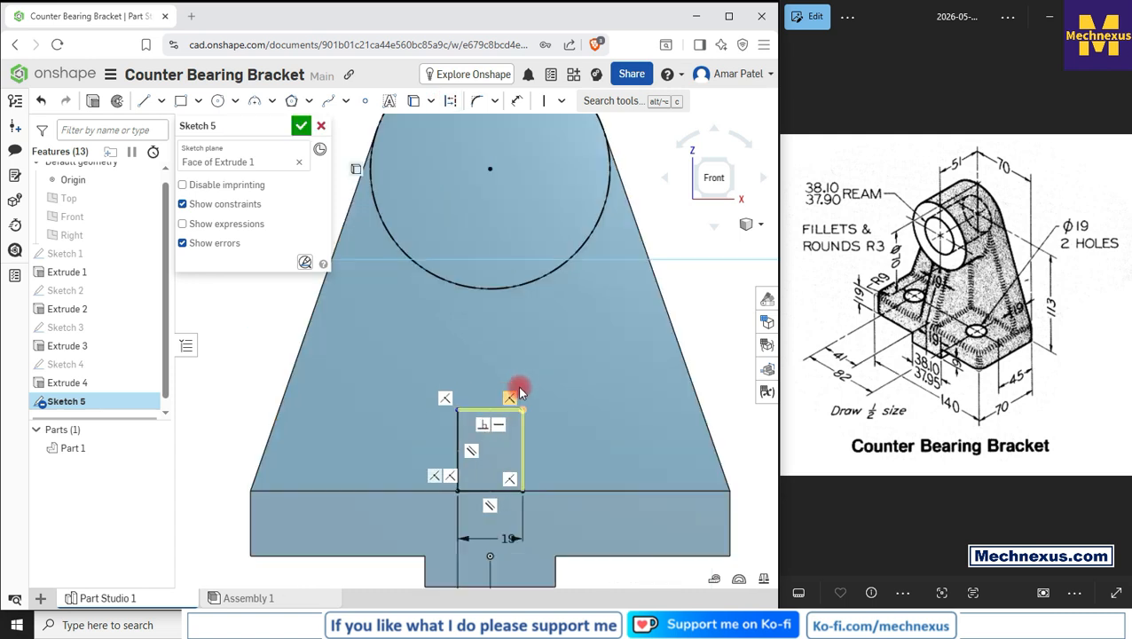
pyautogui.scroll(2, 521, 391)
pyautogui.click(475, 415)
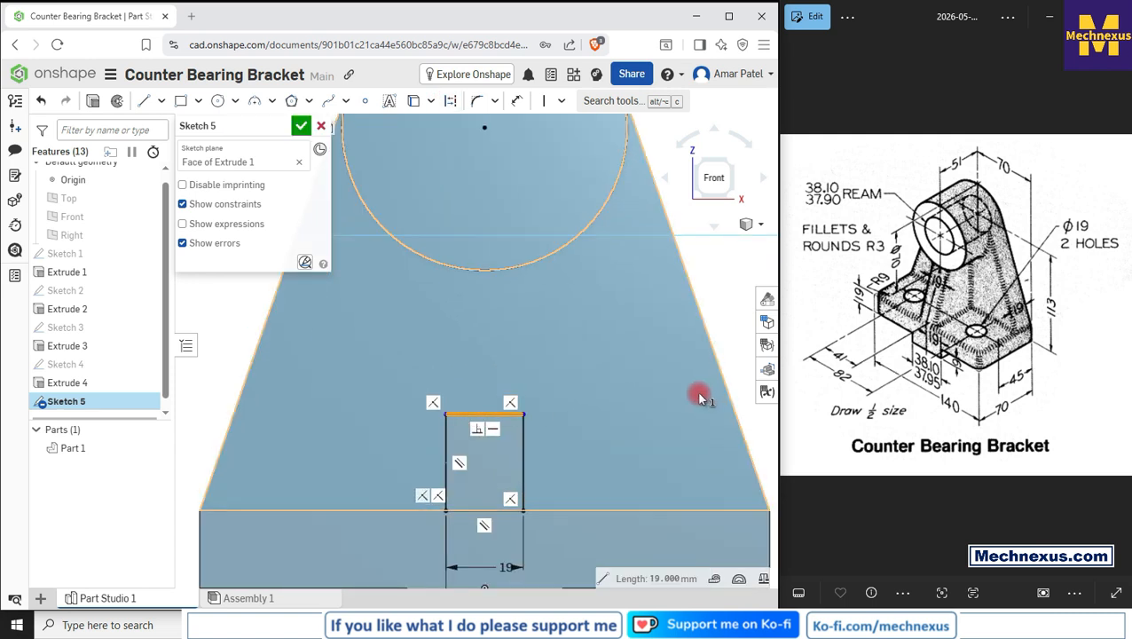
pyautogui.press('Delete')
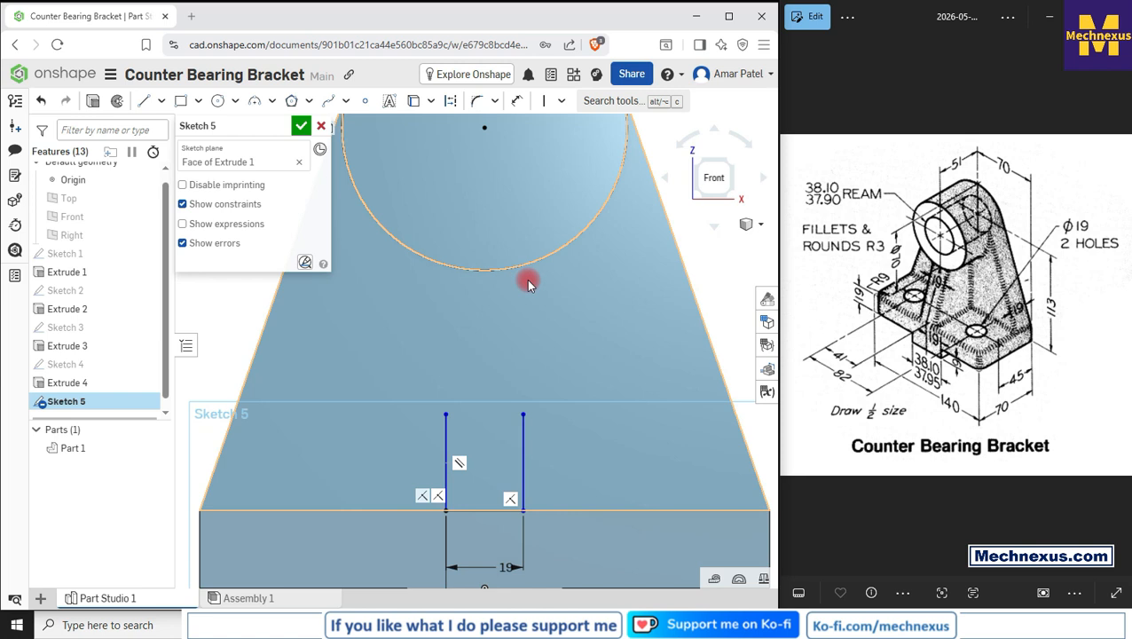
# Step: Make the top endpoints of both side lines coincident with the projected boss circle
pyautogui.click(536, 401)
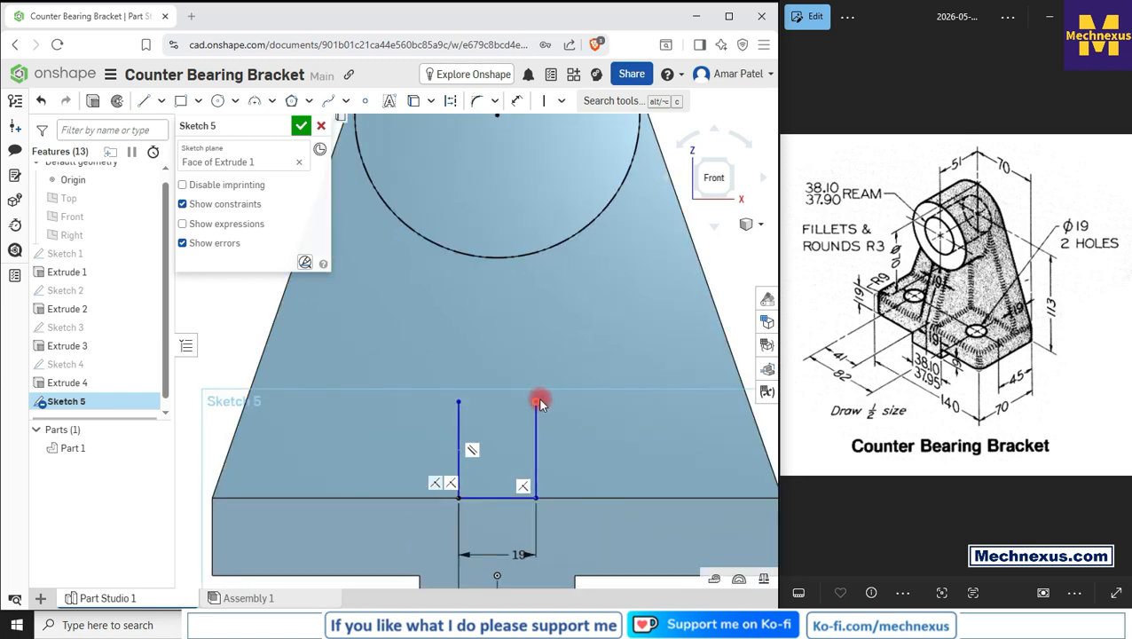
pyautogui.click(530, 255)
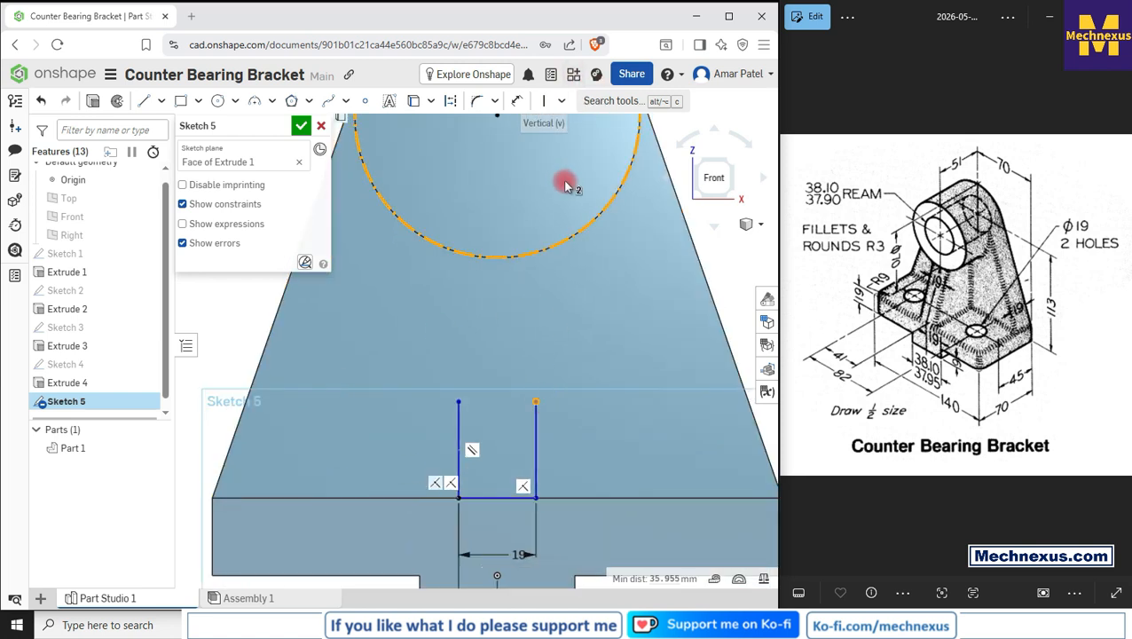
pyautogui.click(560, 101)
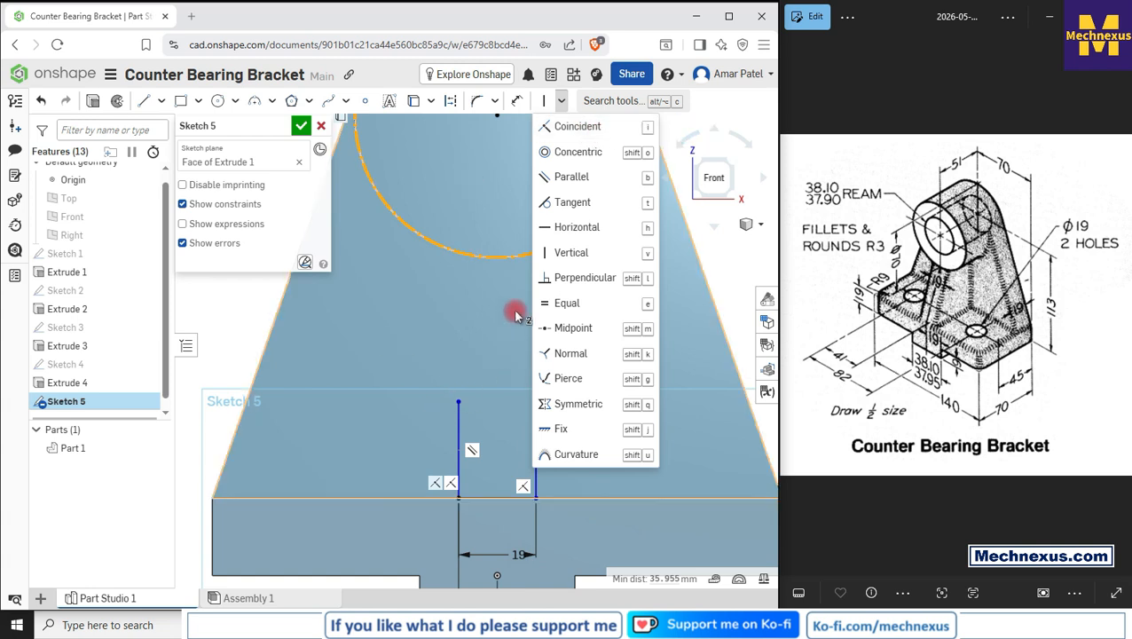
pyautogui.click(581, 126)
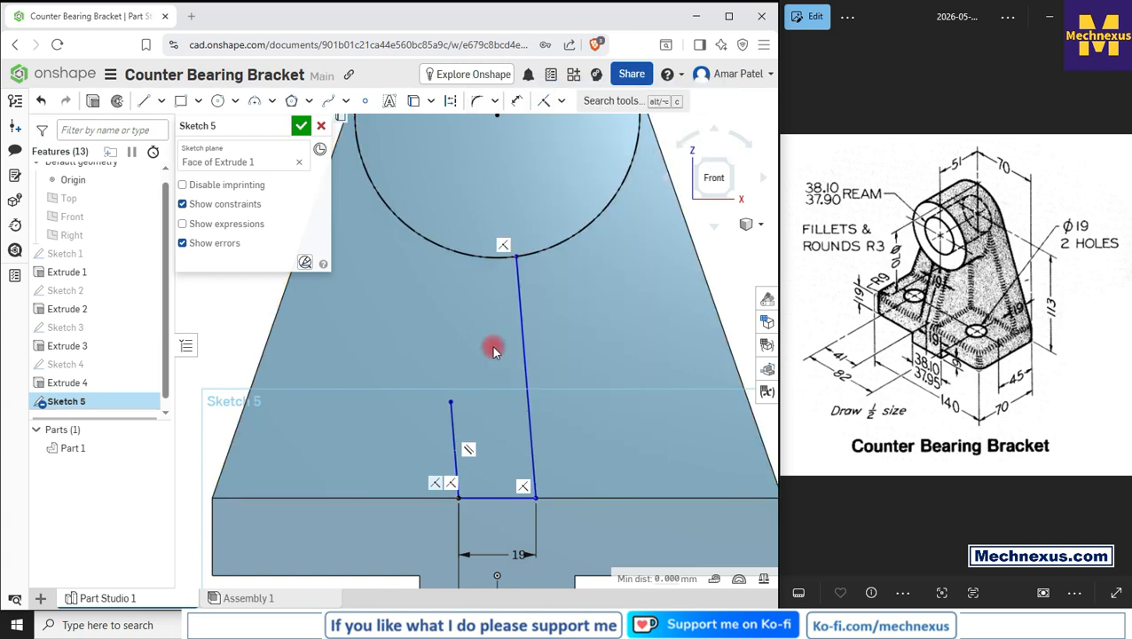
pyautogui.click(450, 403)
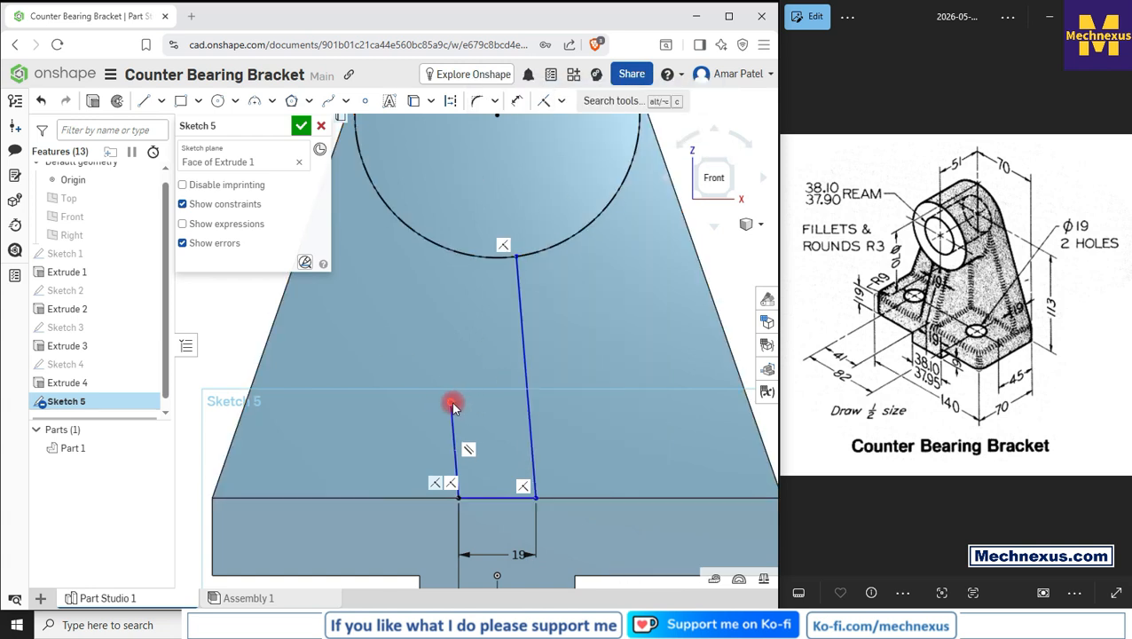
pyautogui.click(450, 245)
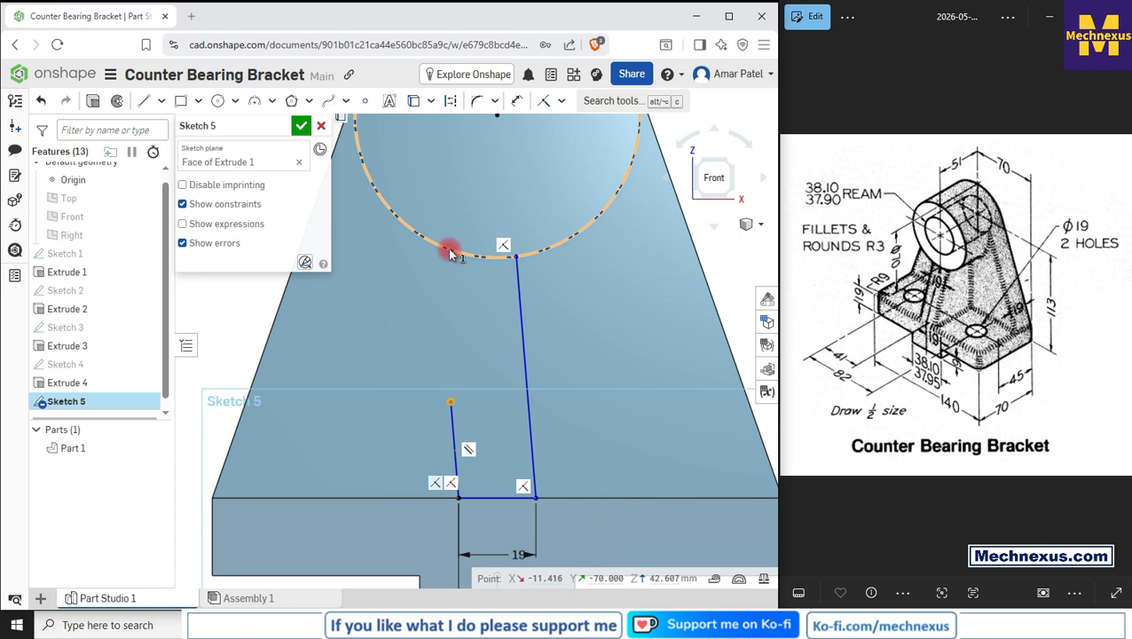
pyautogui.click(545, 101)
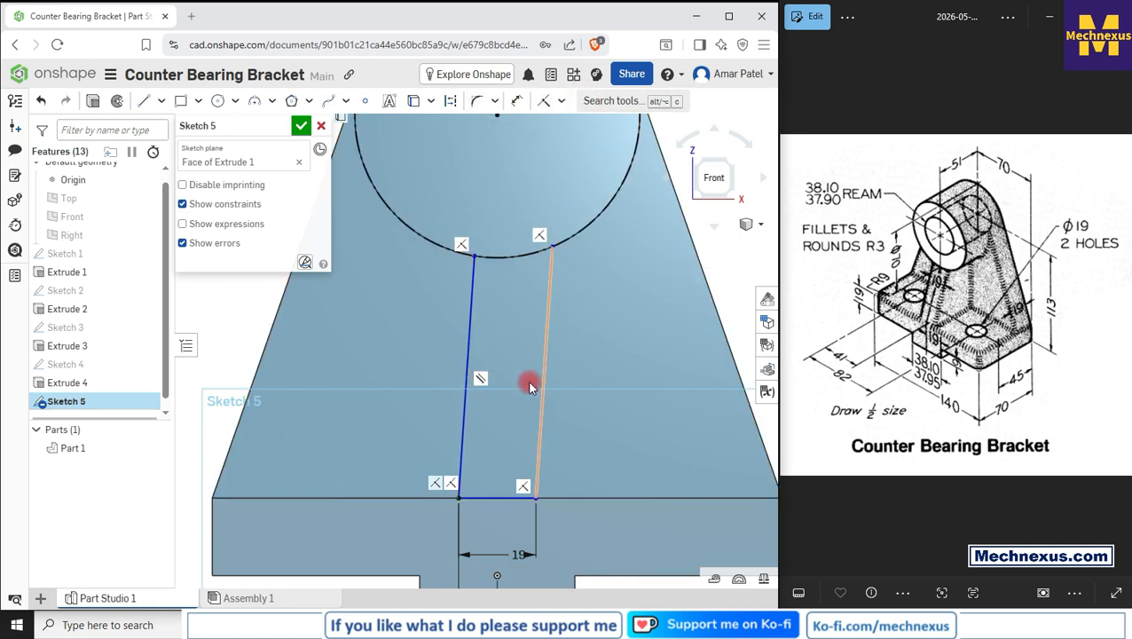
# Step: Constrain both side lines of the rib profile to be vertical
pyautogui.press('v')
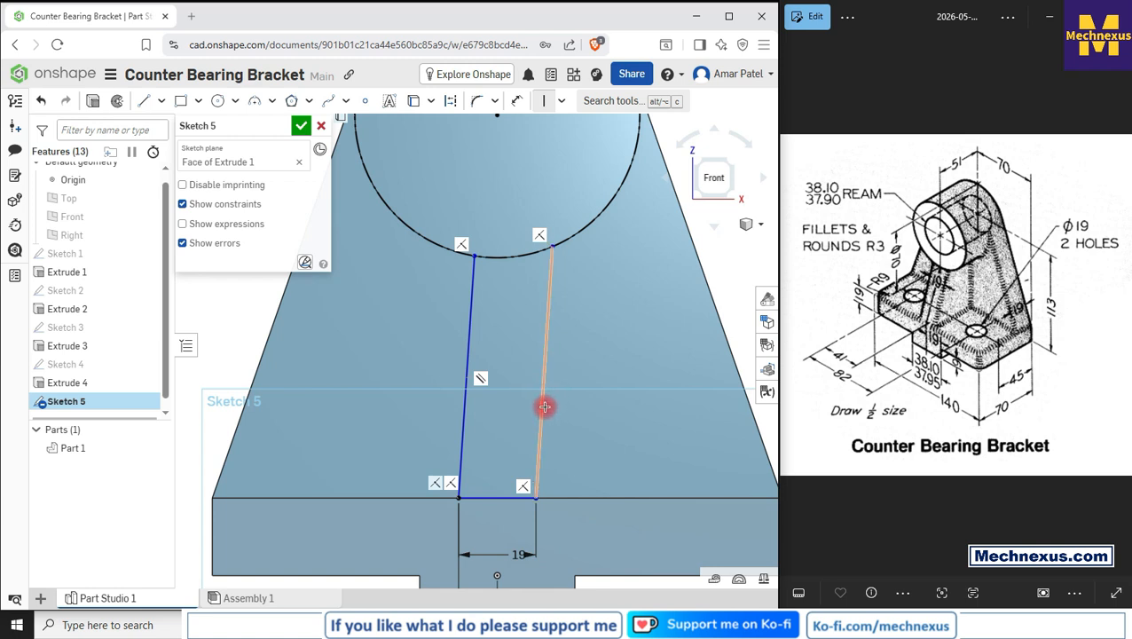
pyautogui.click(520, 419)
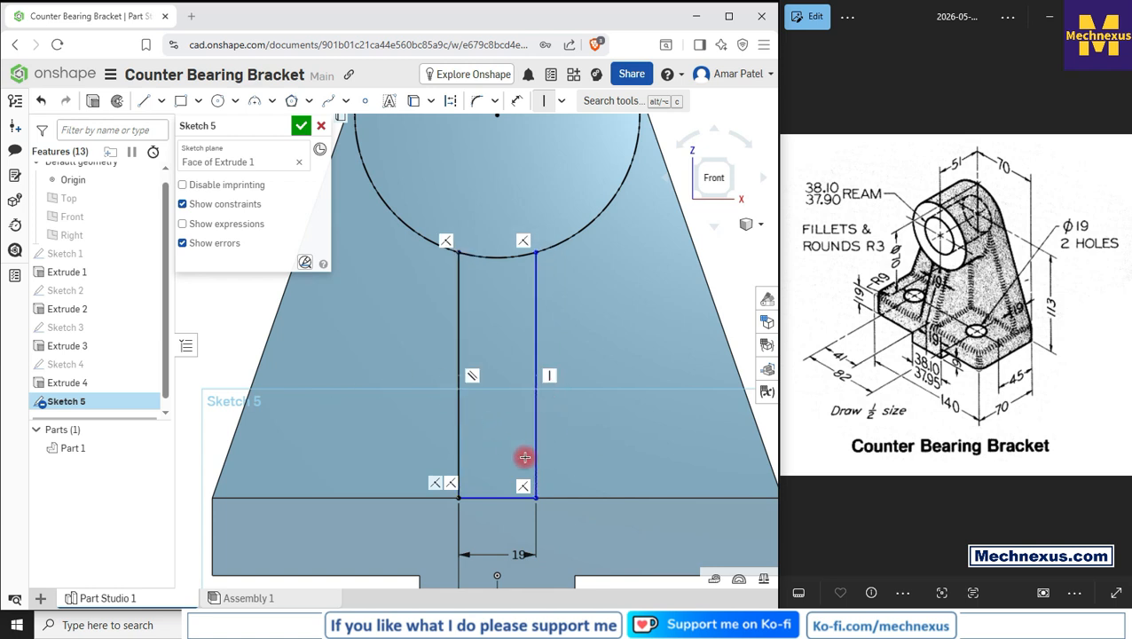
pyautogui.click(461, 352)
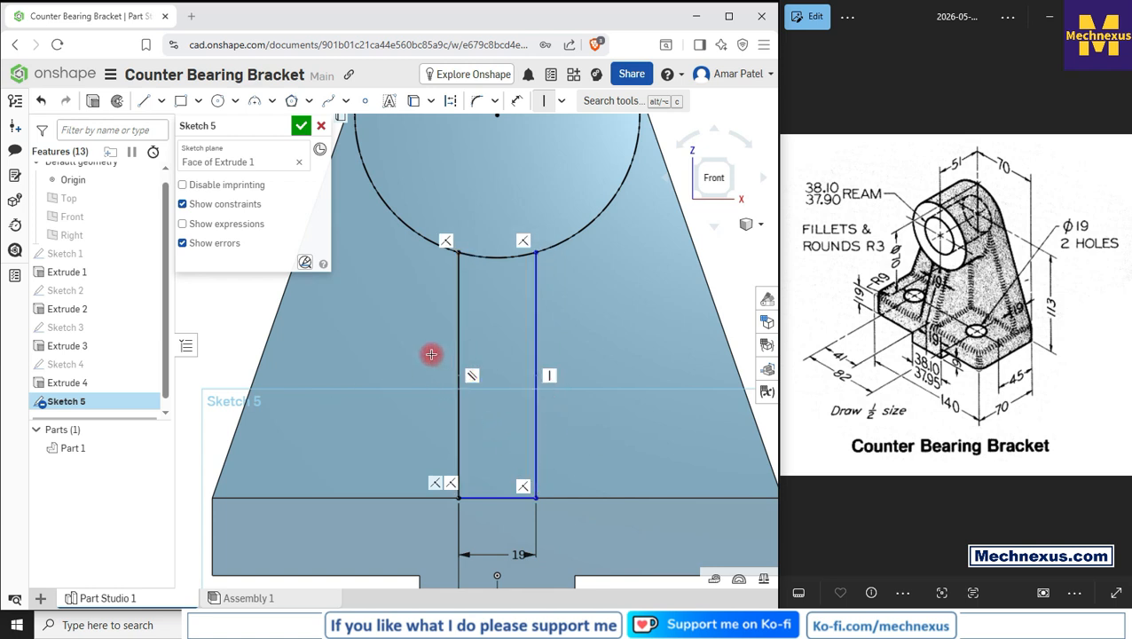
pyautogui.scroll(-3, 513, 308)
pyautogui.scroll(2, 488, 372)
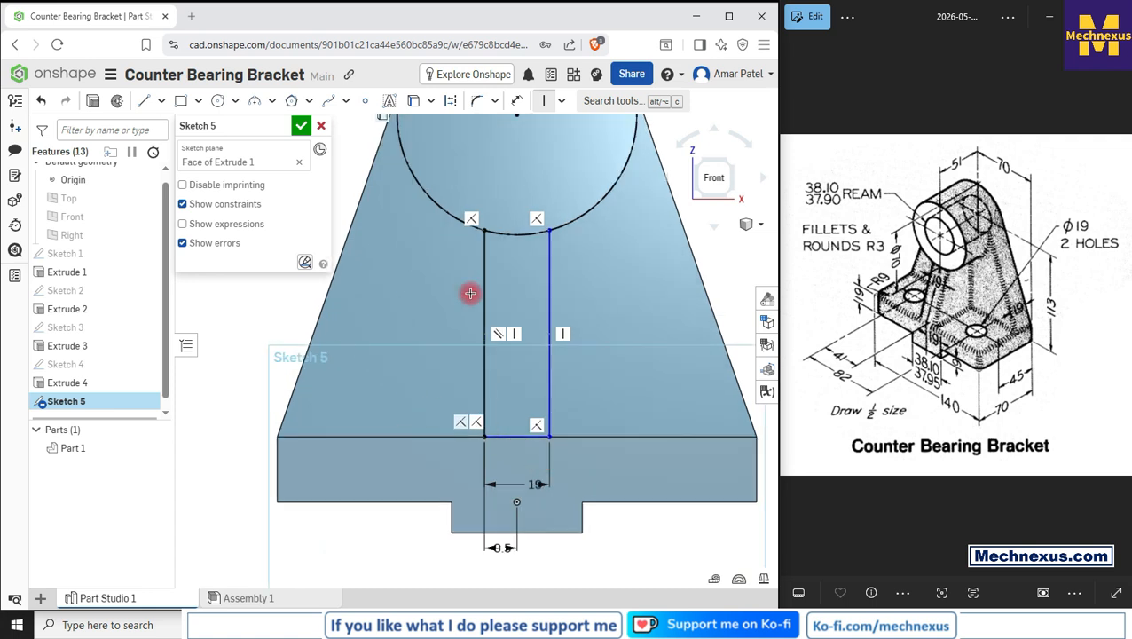
# Step: Constrain the rib profile's bottom edge to be horizontal
pyautogui.rightClick(720, 233)
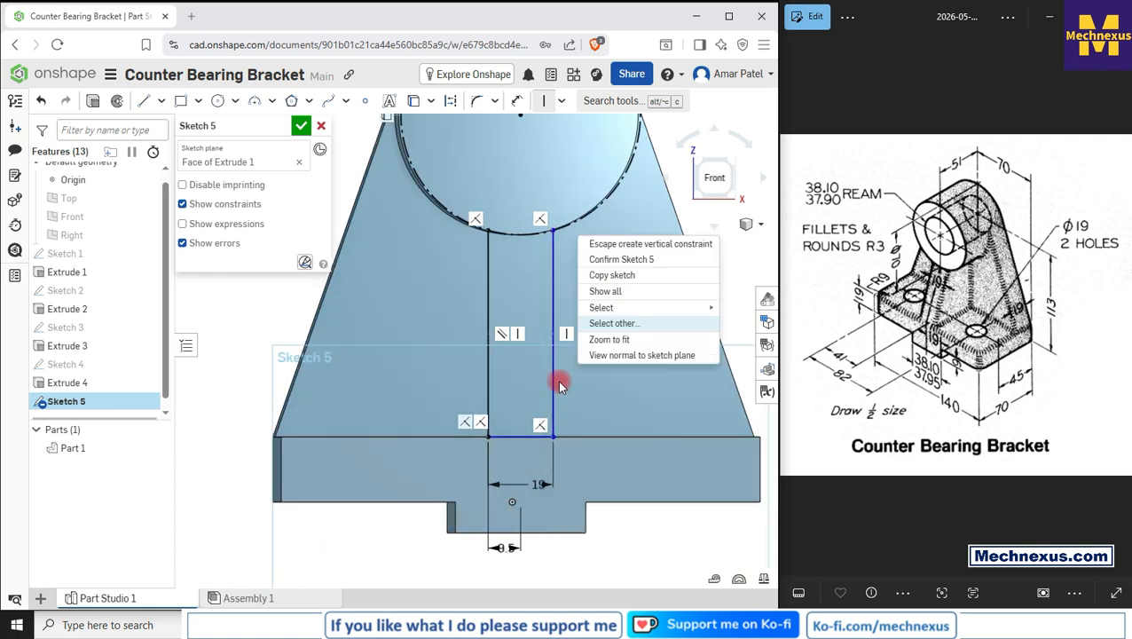
pyautogui.press('Escape')
pyautogui.click(553, 410)
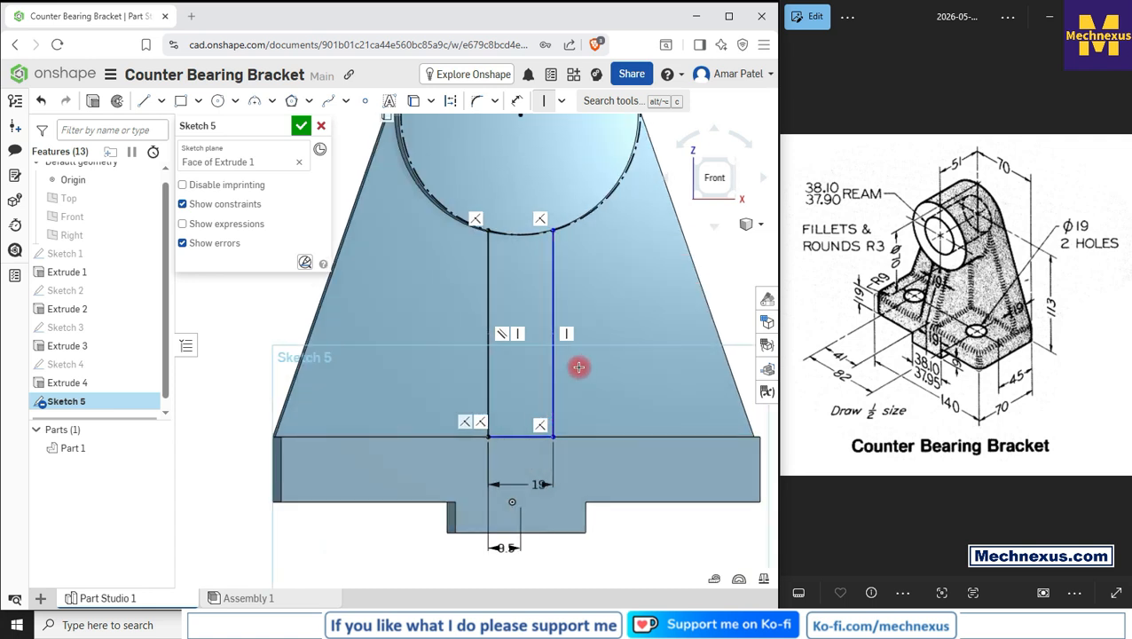
pyautogui.moveTo(556, 397); pyautogui.dragTo(614, 395)
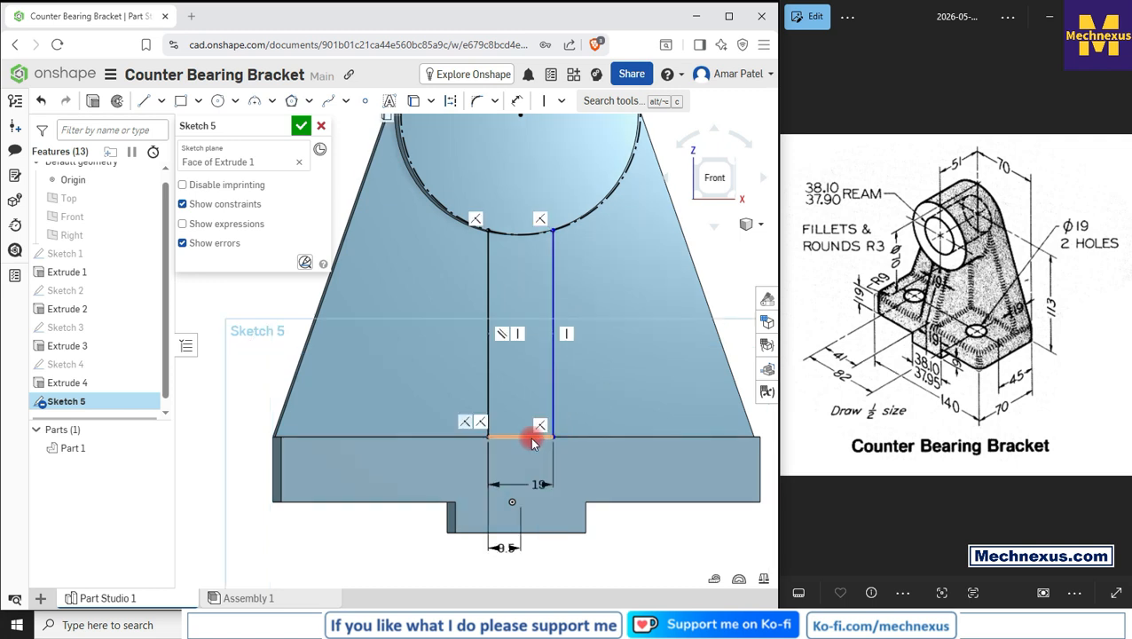
pyautogui.scroll(3, 557, 437)
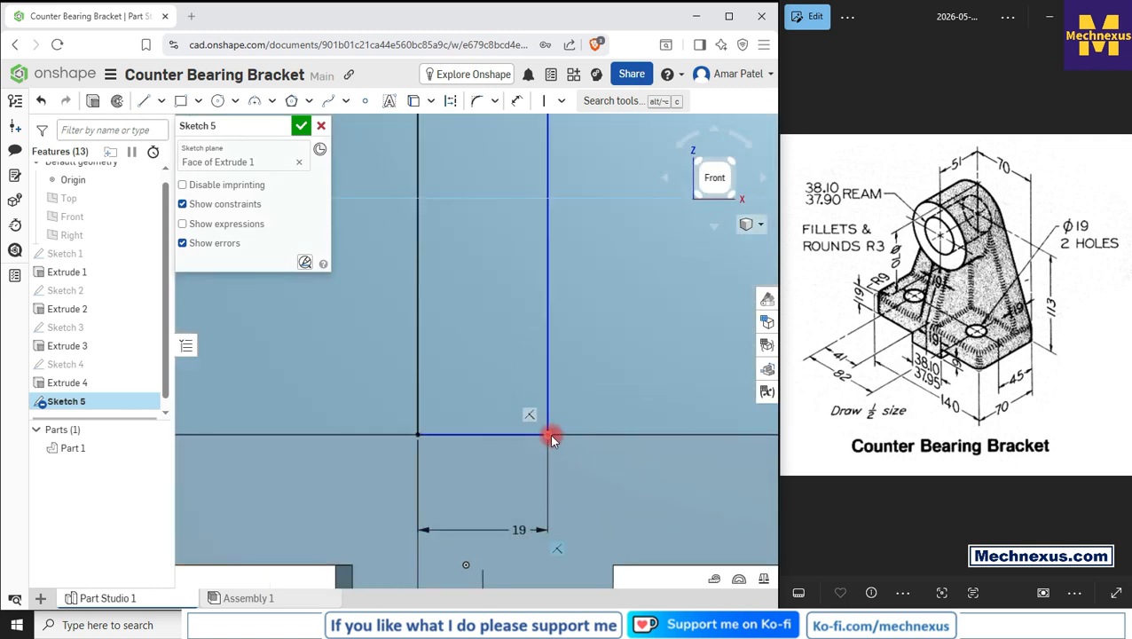
pyautogui.moveTo(552, 436)
pyautogui.mouseDown()
pyautogui.moveTo(536, 480)
pyautogui.moveTo(593, 381)
pyautogui.moveTo(536, 409)
pyautogui.moveTo(520, 400)
pyautogui.mouseUp()
pyautogui.click(496, 410)
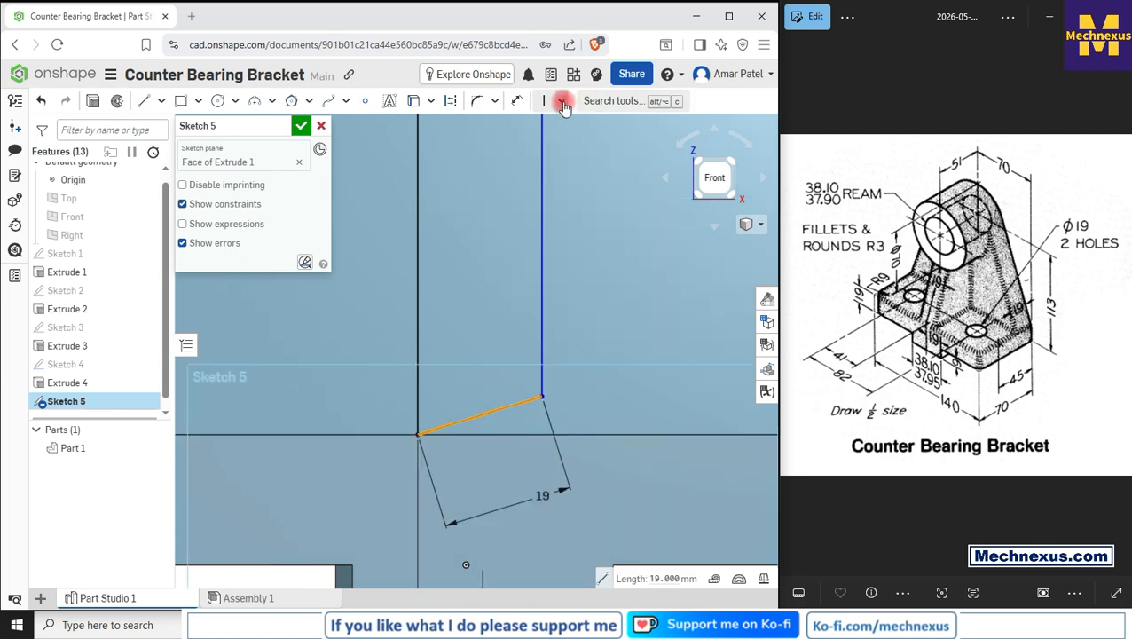
pyautogui.click(561, 100)
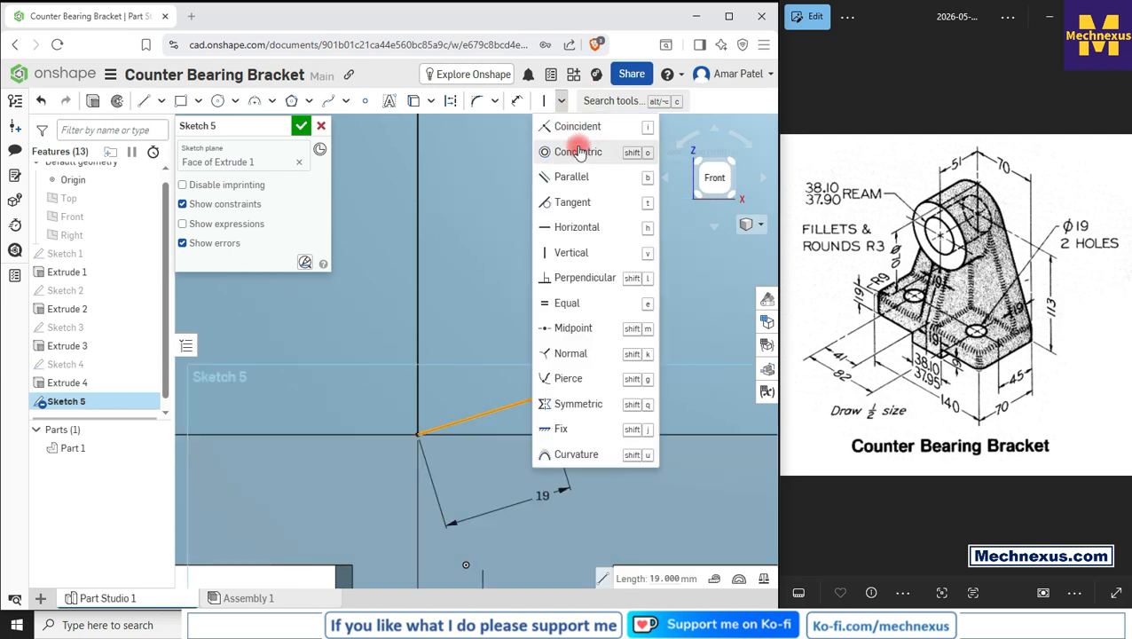
pyautogui.click(575, 225)
# Step: Draw a three-point arc joining the top endpoints of the two side lines along the boss
pyautogui.scroll(-3, 566, 343)
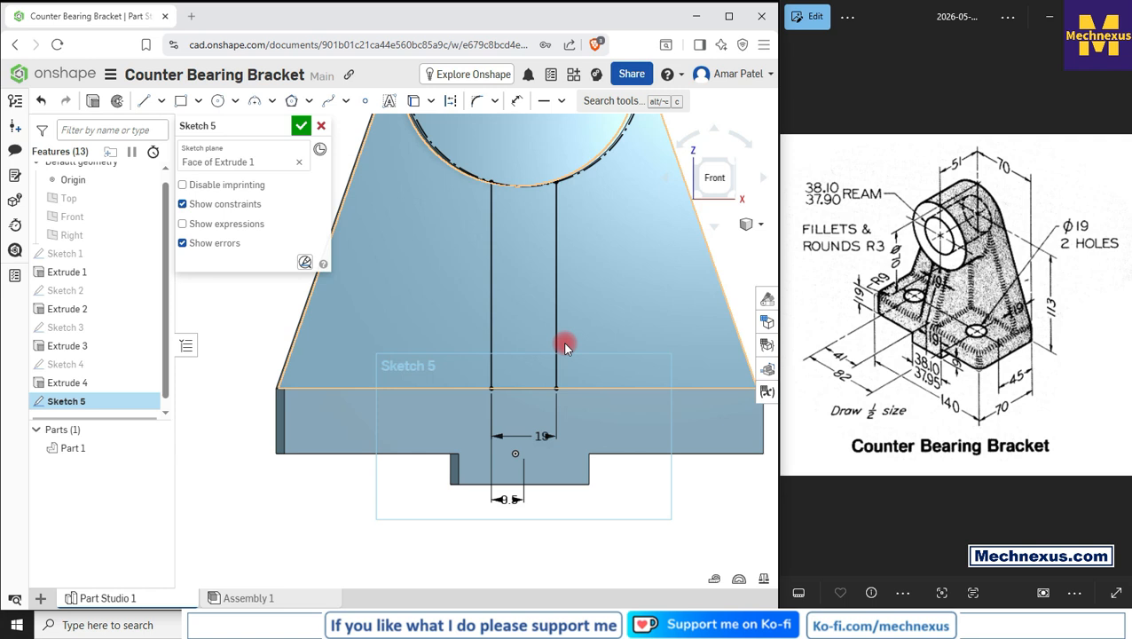
pyautogui.scroll(2, 508, 303)
pyautogui.scroll(-4, 521, 336)
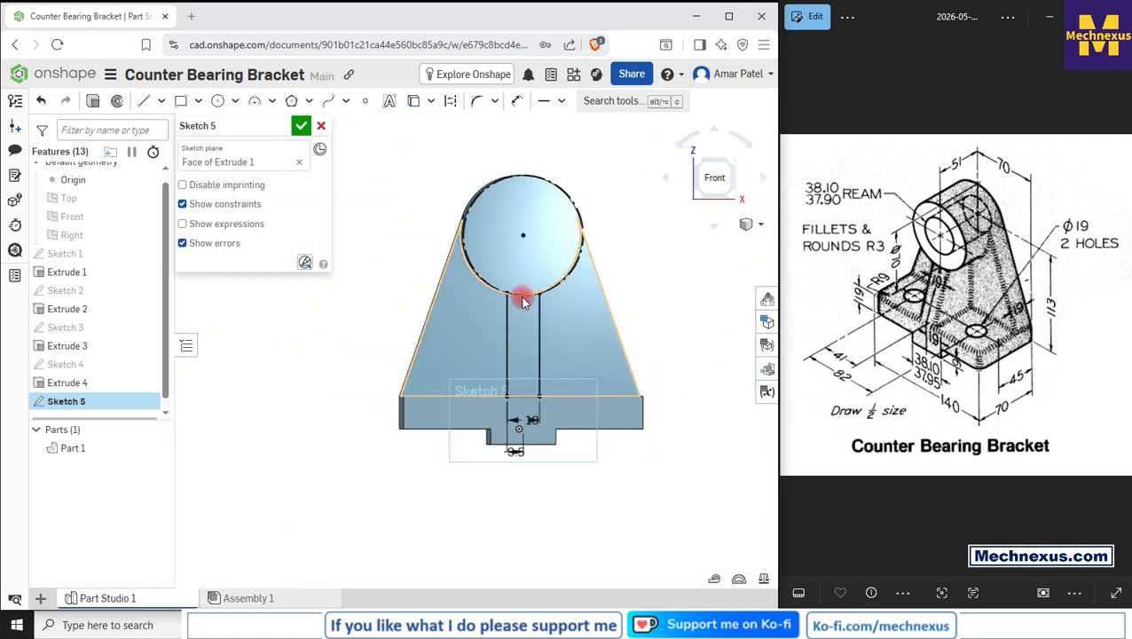
pyautogui.scroll(5, 520, 298)
pyautogui.click(716, 178)
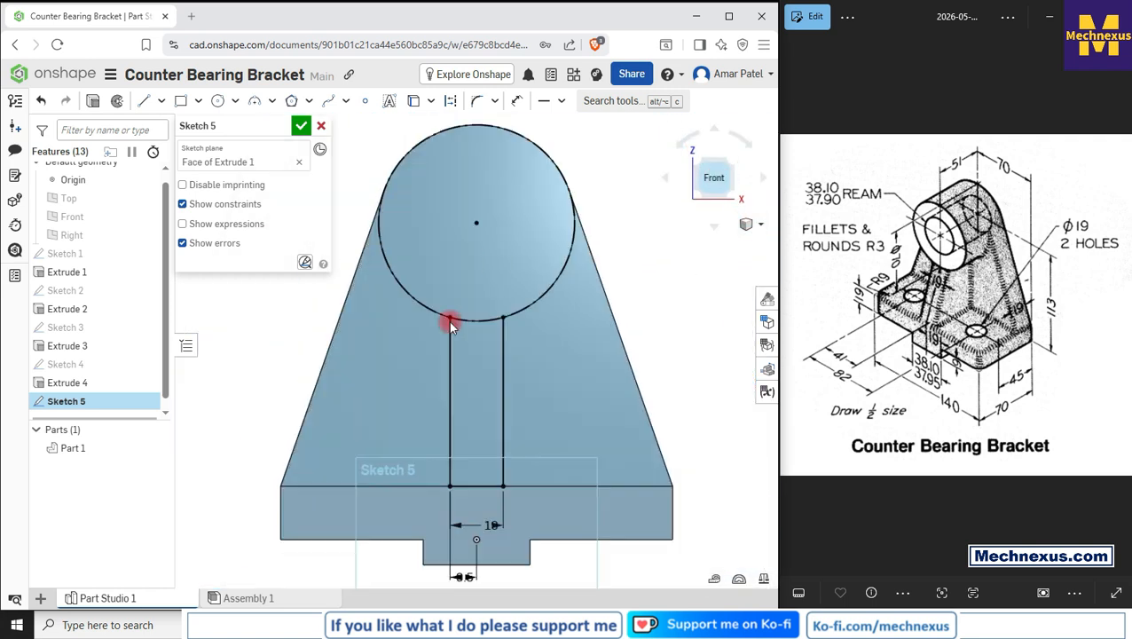
pyautogui.scroll(3, 448, 320)
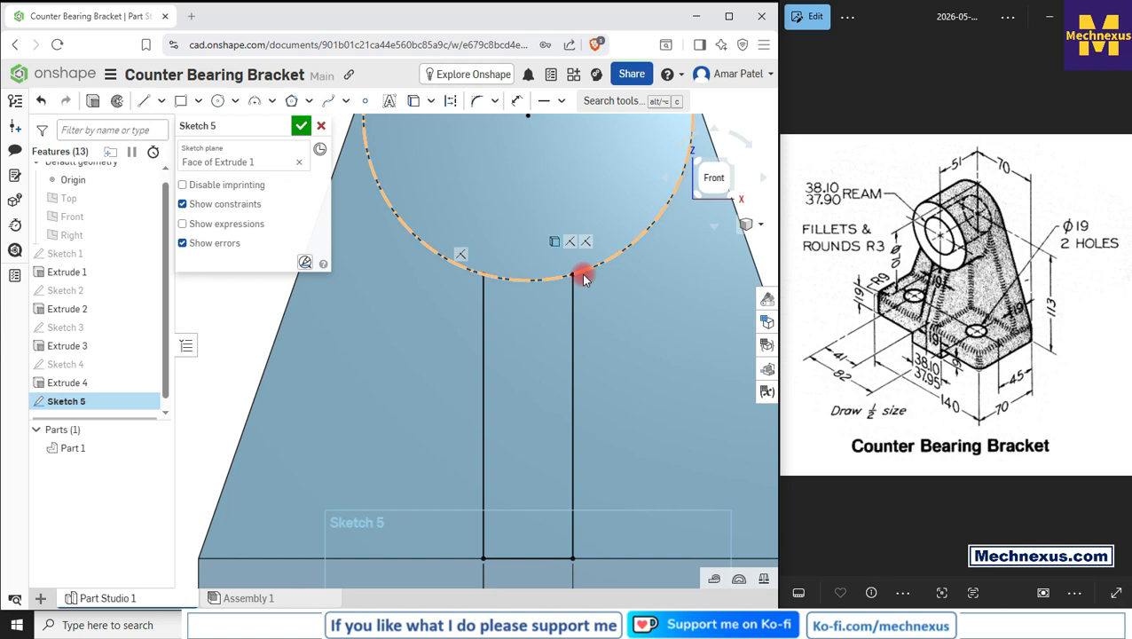
pyautogui.scroll(-3, 501, 325)
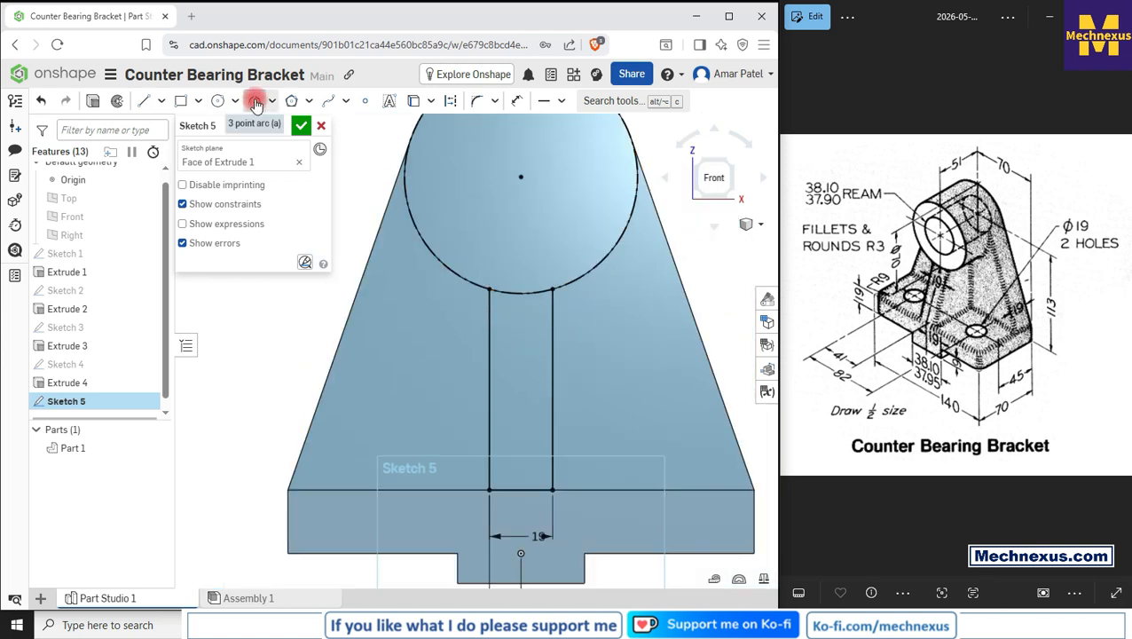
pyautogui.click(255, 100)
pyautogui.click(507, 290)
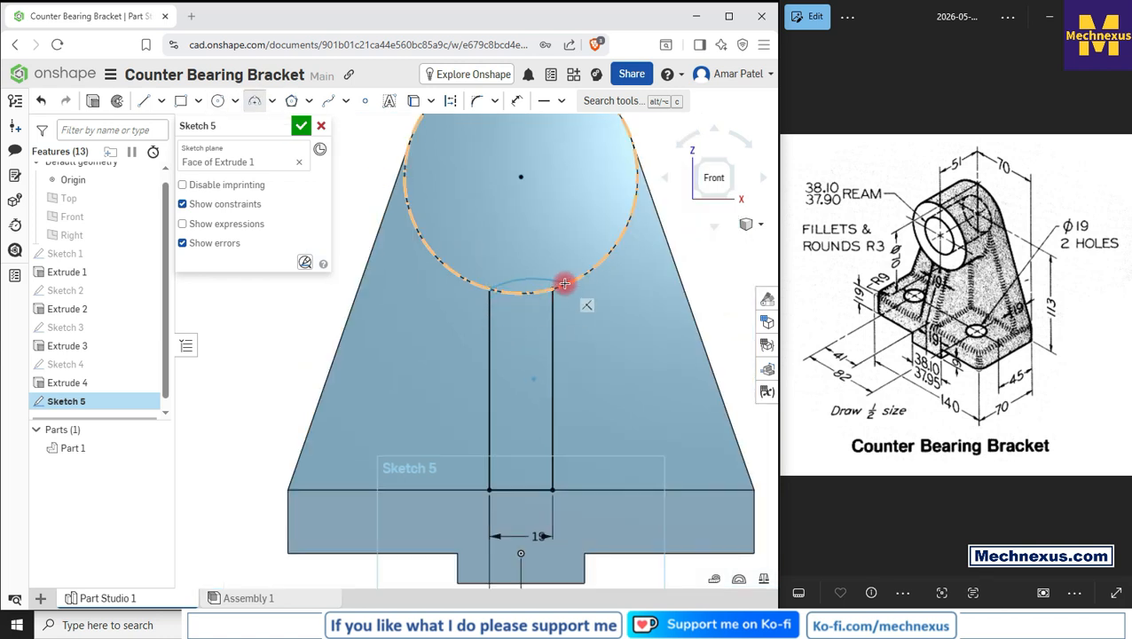
pyautogui.click(551, 289)
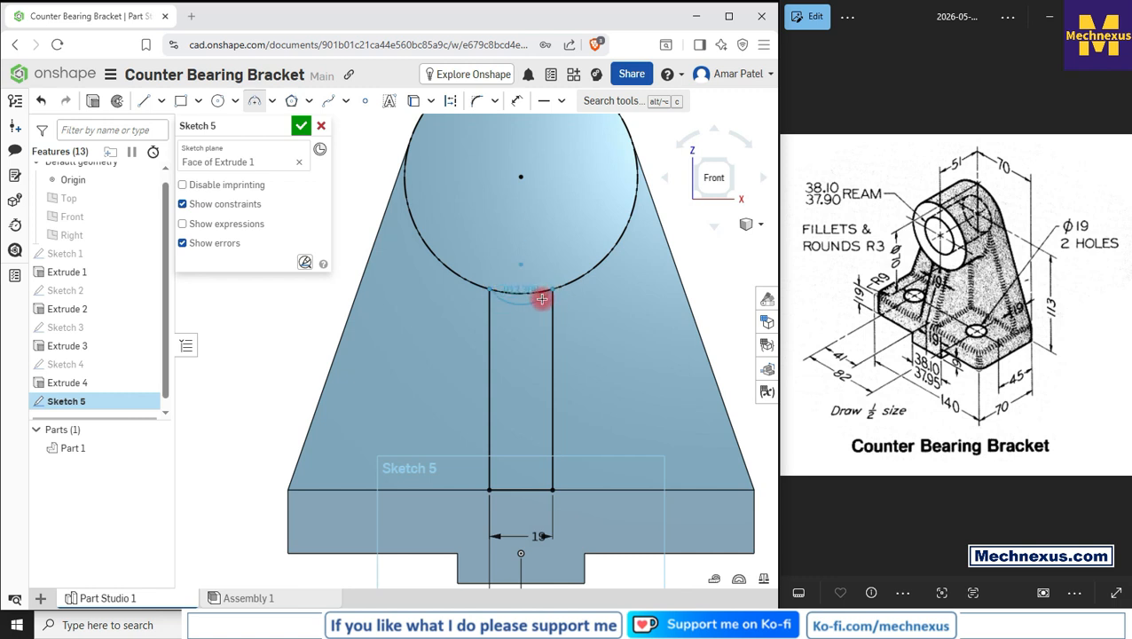
pyautogui.click(541, 299)
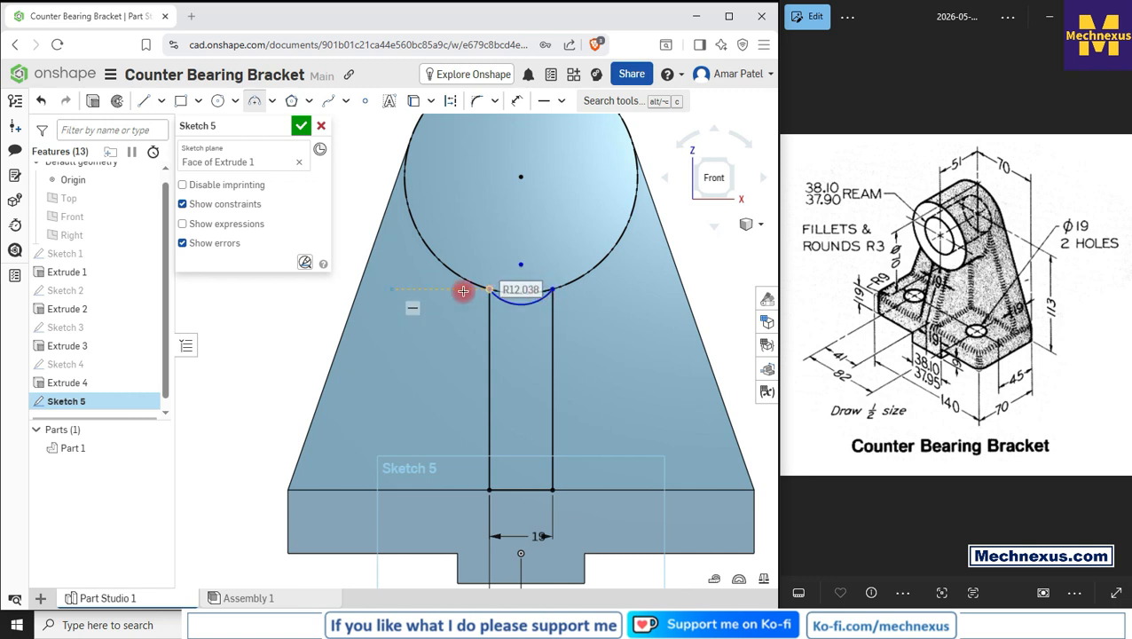
# Step: Make the new arc equal in radius to the projected boss circle
pyautogui.rightClick(359, 227)
pyautogui.click(386, 237)
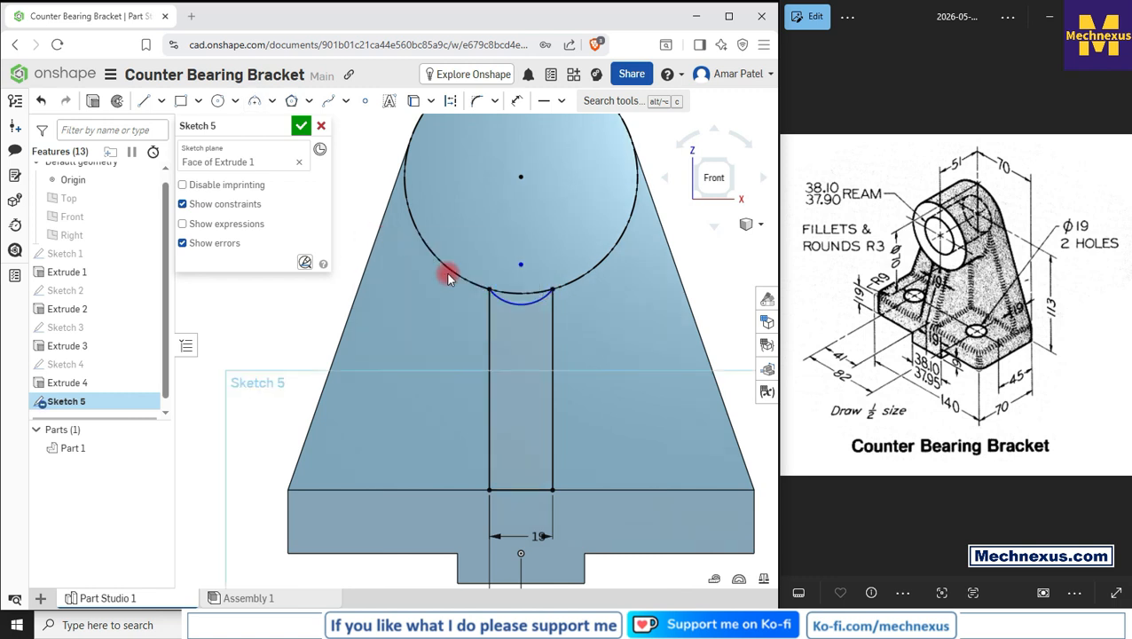
pyautogui.click(530, 307)
pyautogui.click(569, 283)
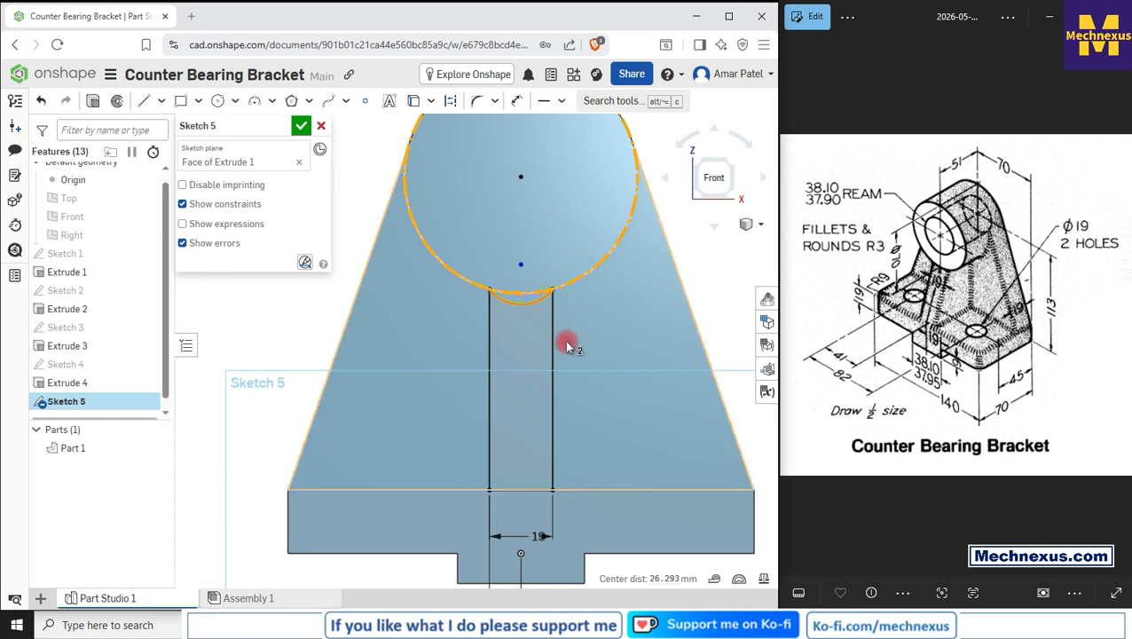
pyautogui.press('Delete')
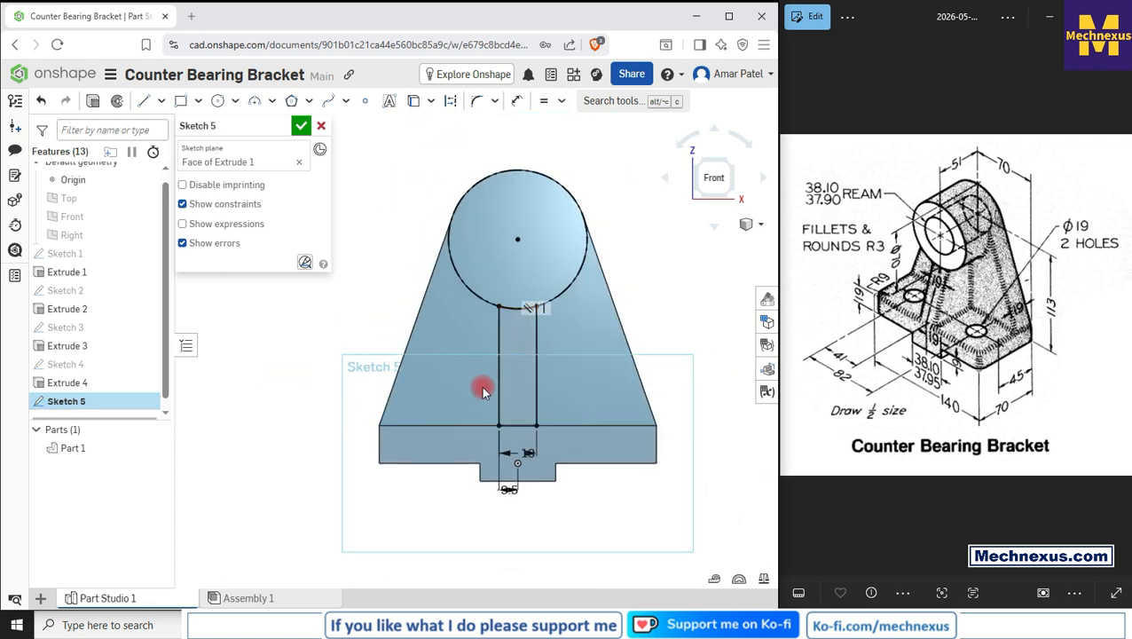
# Step: Finish Sketch 5 in an isometric view
pyautogui.hotkey('shift', '7')
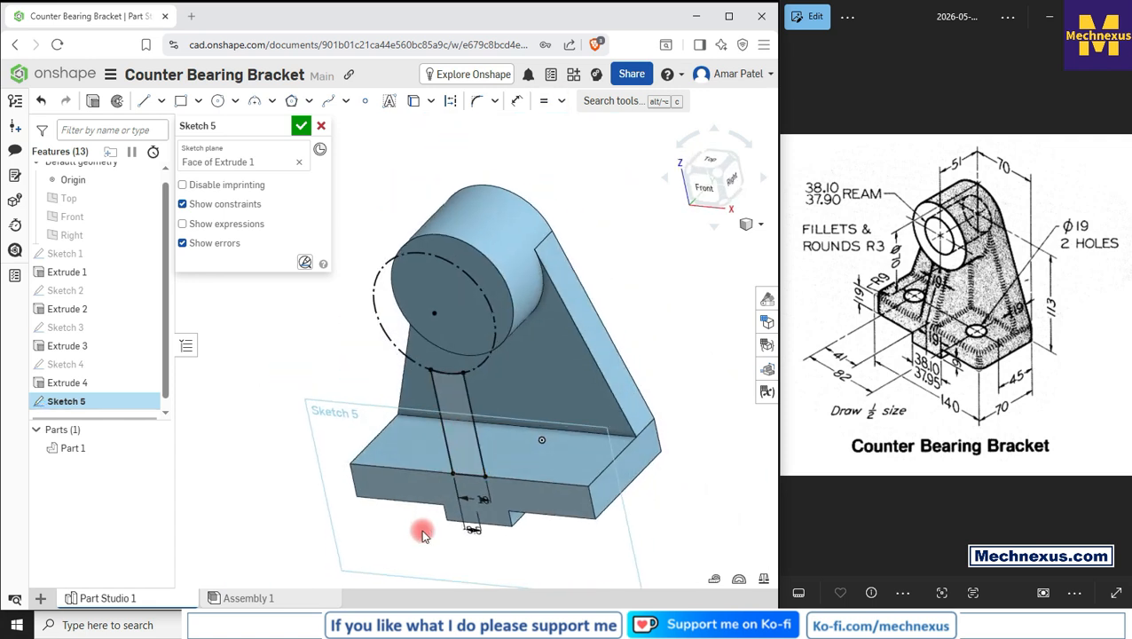
pyautogui.scroll(3, 423, 522)
pyautogui.scroll(-2, 426, 503)
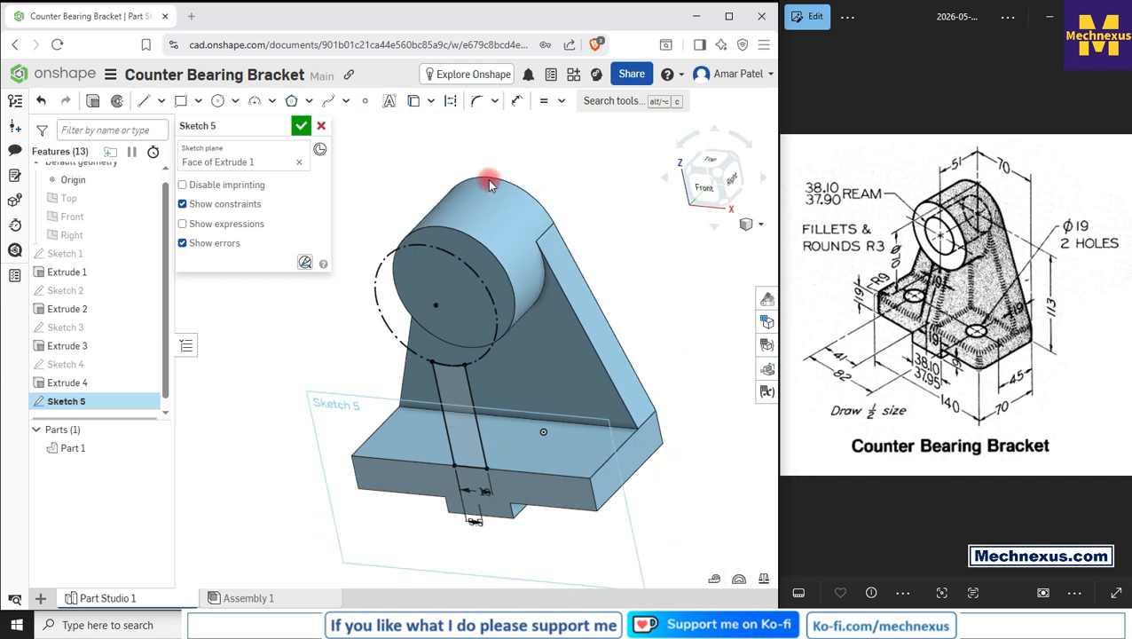
pyautogui.click(300, 125)
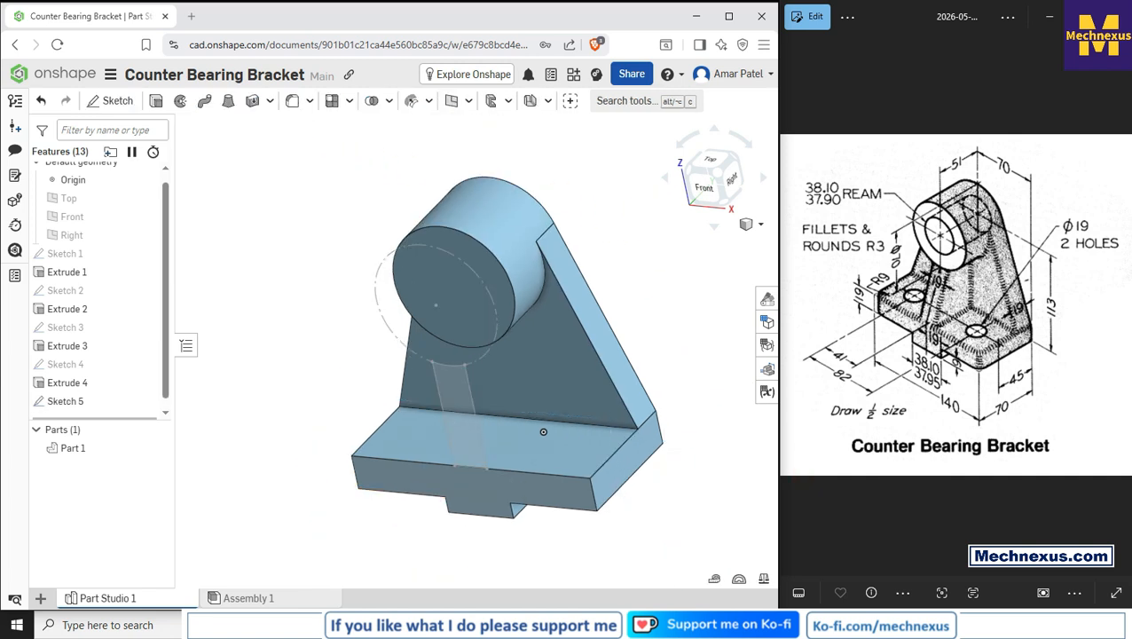
# Step: Extrude Sketch 5's rib profile up to the upright web's front face, adding it to the part
pyautogui.click(58, 401)
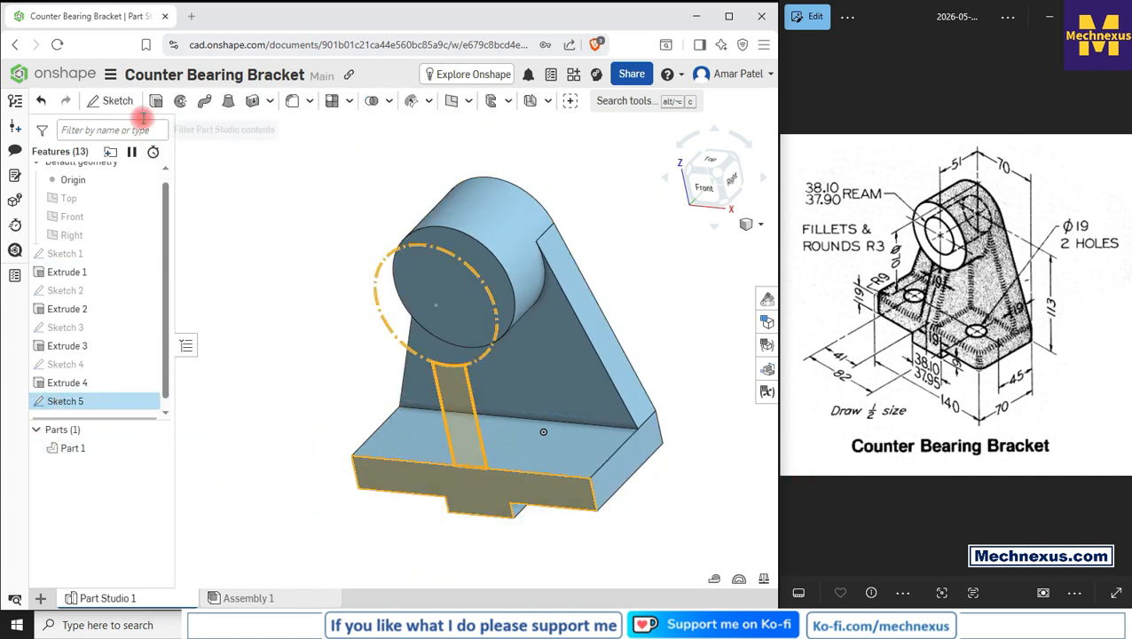
pyautogui.click(155, 102)
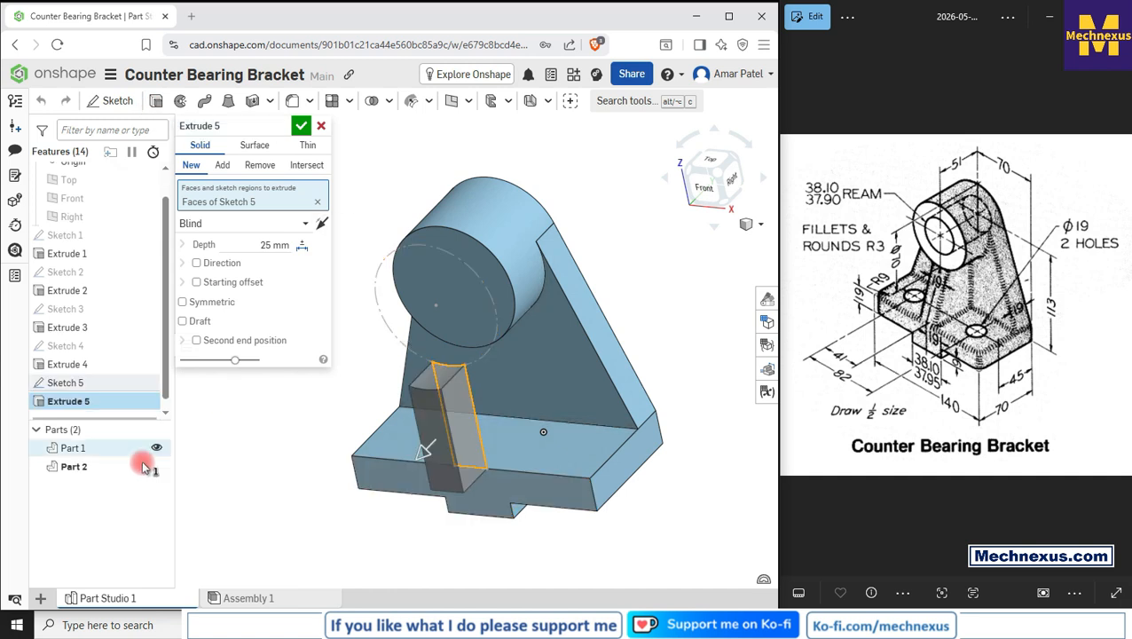
pyautogui.click(316, 222)
pyautogui.click(218, 223)
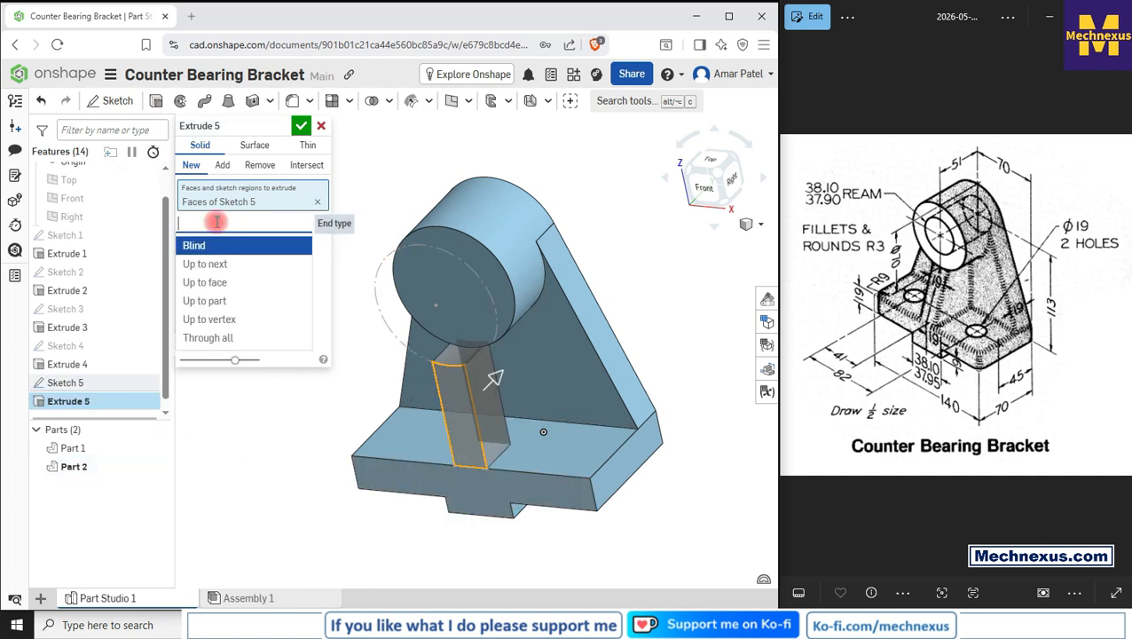
pyautogui.click(218, 288)
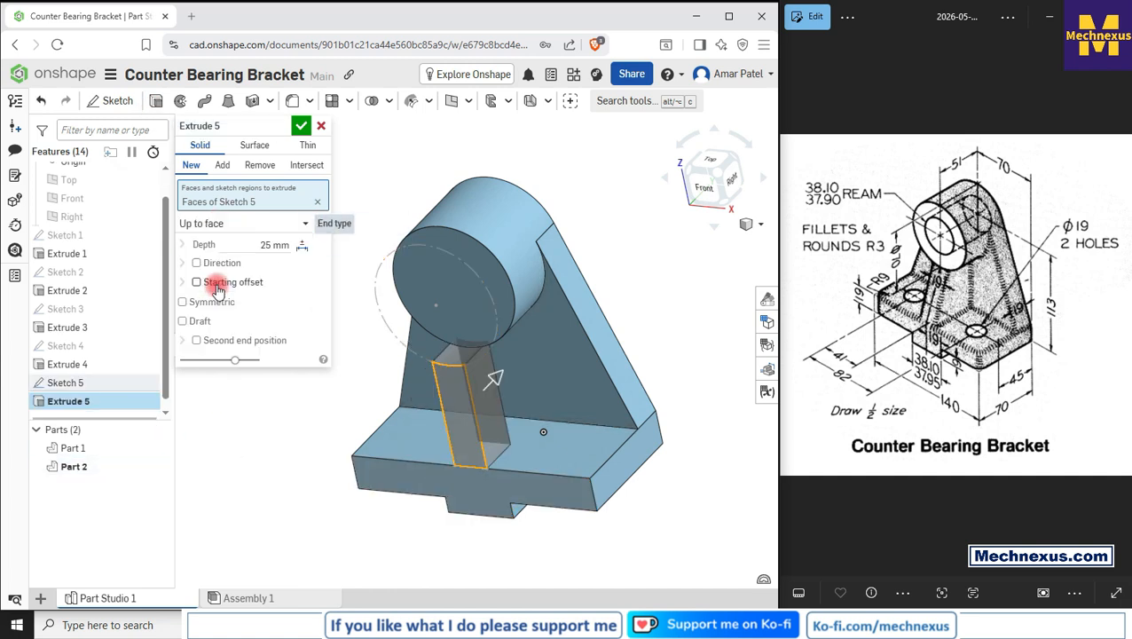
pyautogui.click(553, 380)
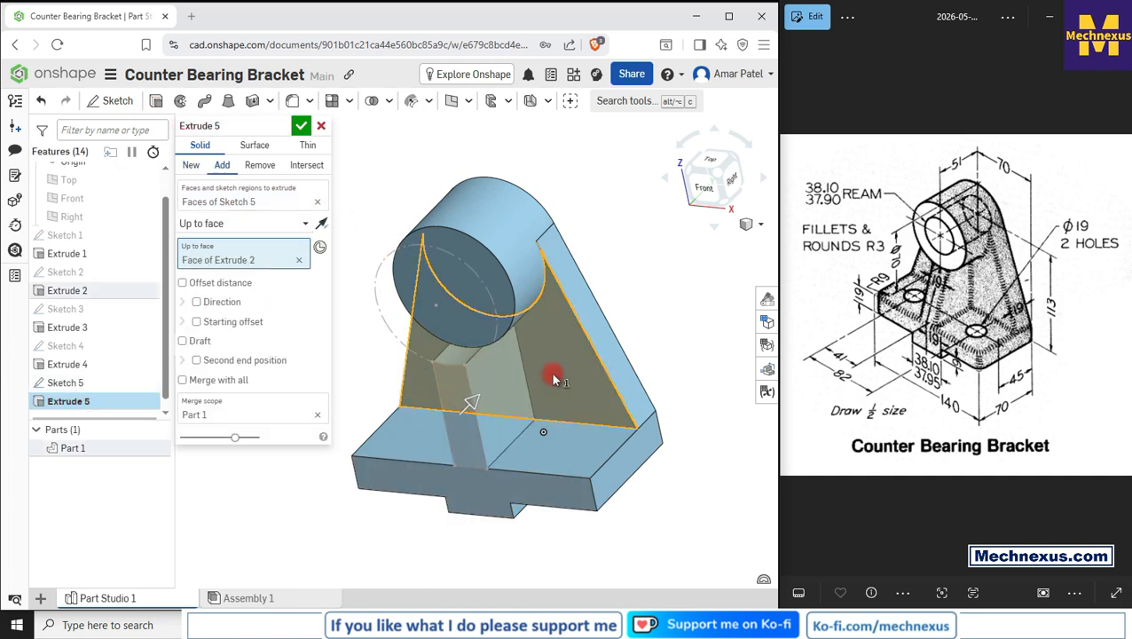
pyautogui.click(301, 126)
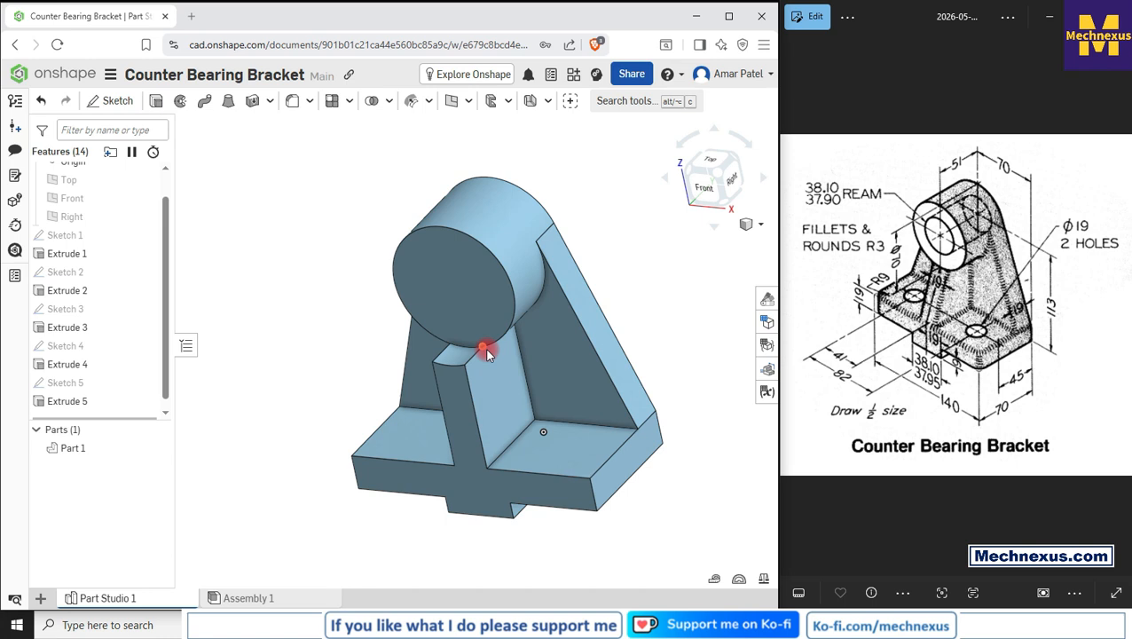
# Step: Start a sketch on the rib's side face in right view and project the boss and web edges onto it
pyautogui.click(510, 409)
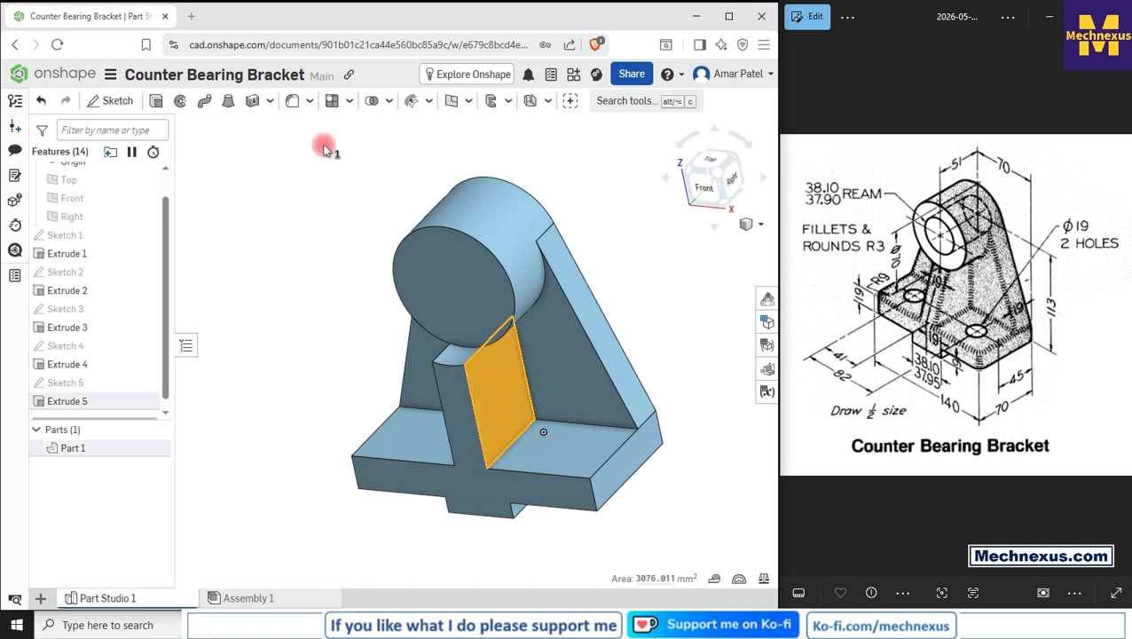
pyautogui.click(118, 101)
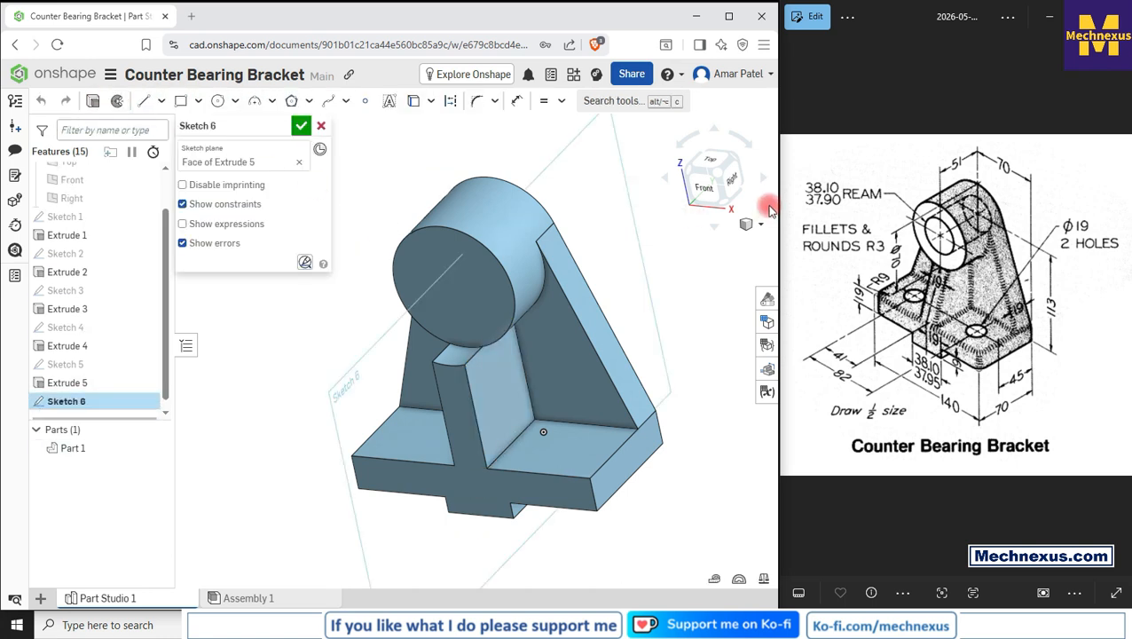
pyautogui.click(732, 182)
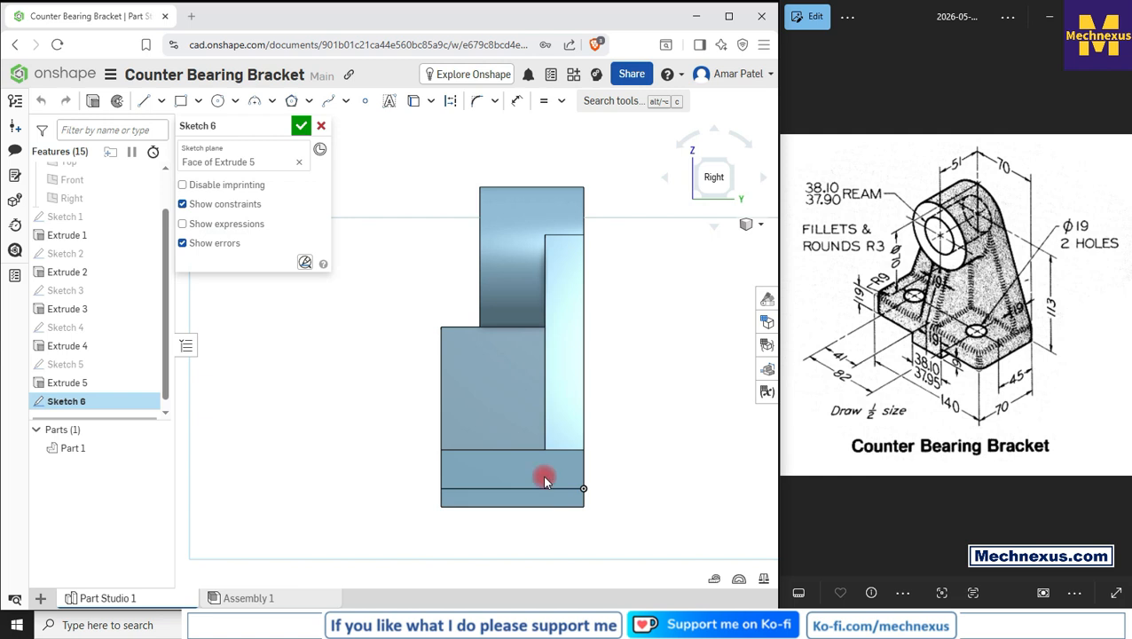
pyautogui.click(414, 100)
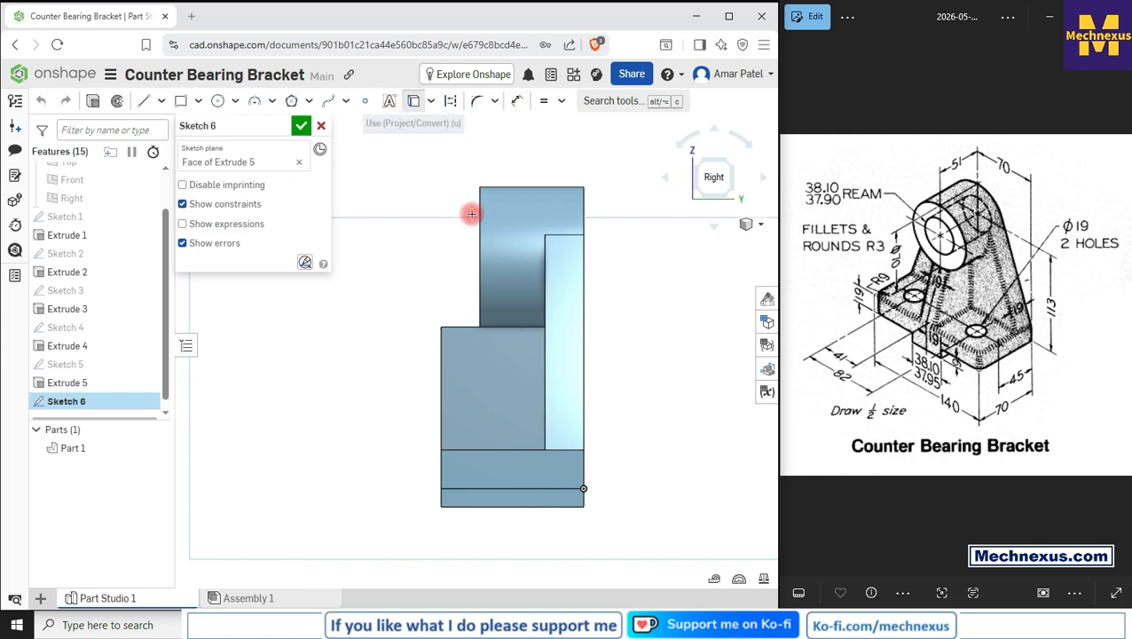
pyautogui.click(477, 236)
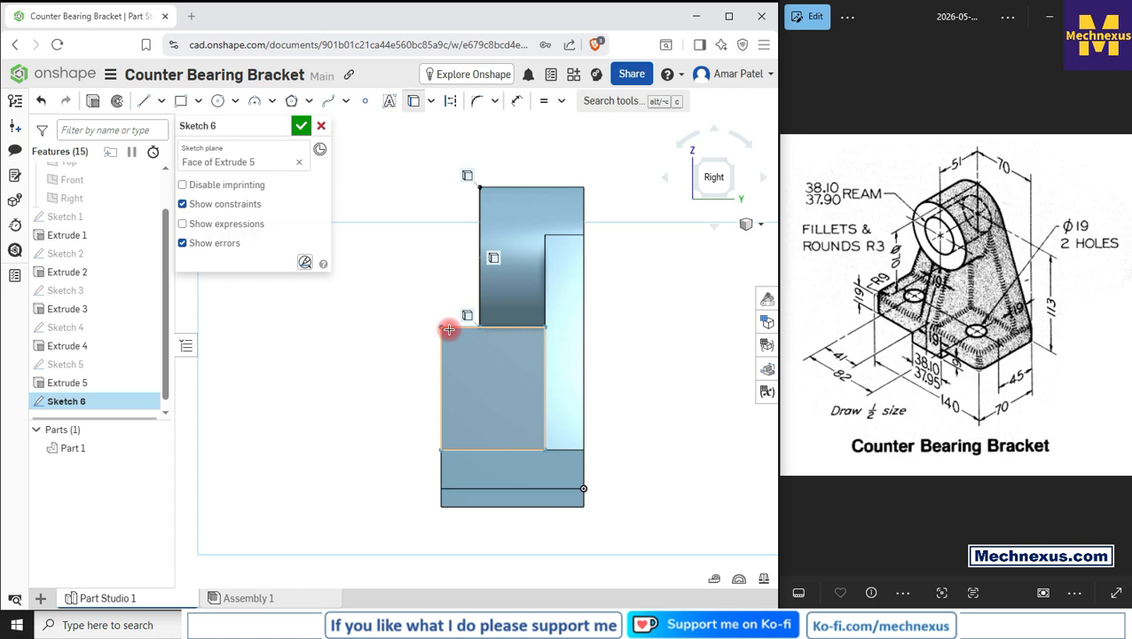
pyautogui.click(449, 327)
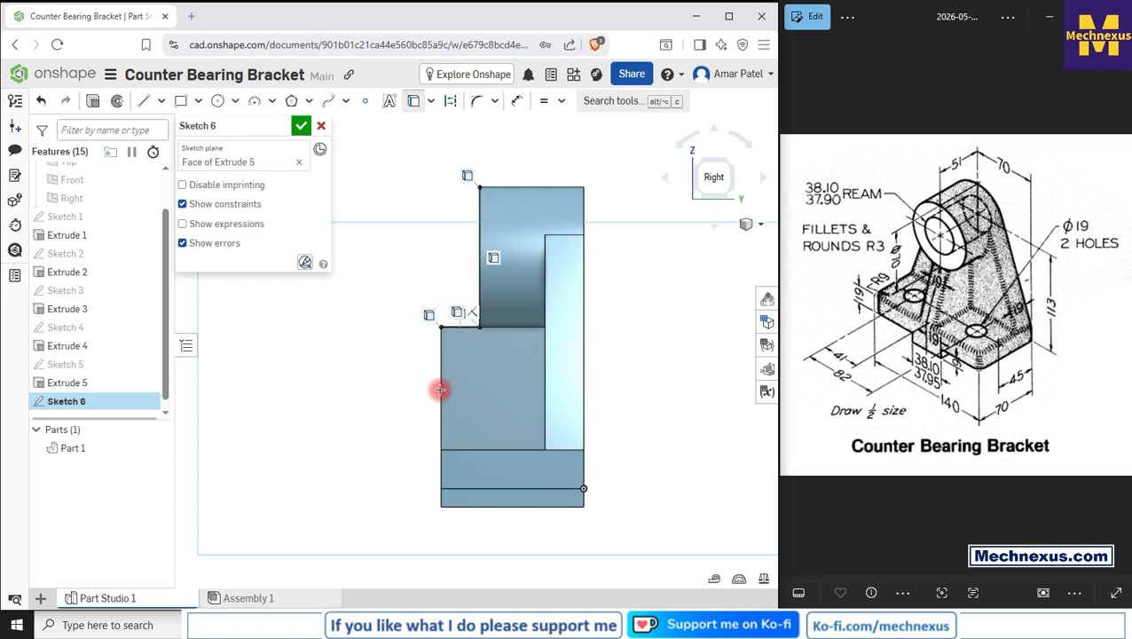
pyautogui.click(441, 390)
pyautogui.scroll(3, 442, 411)
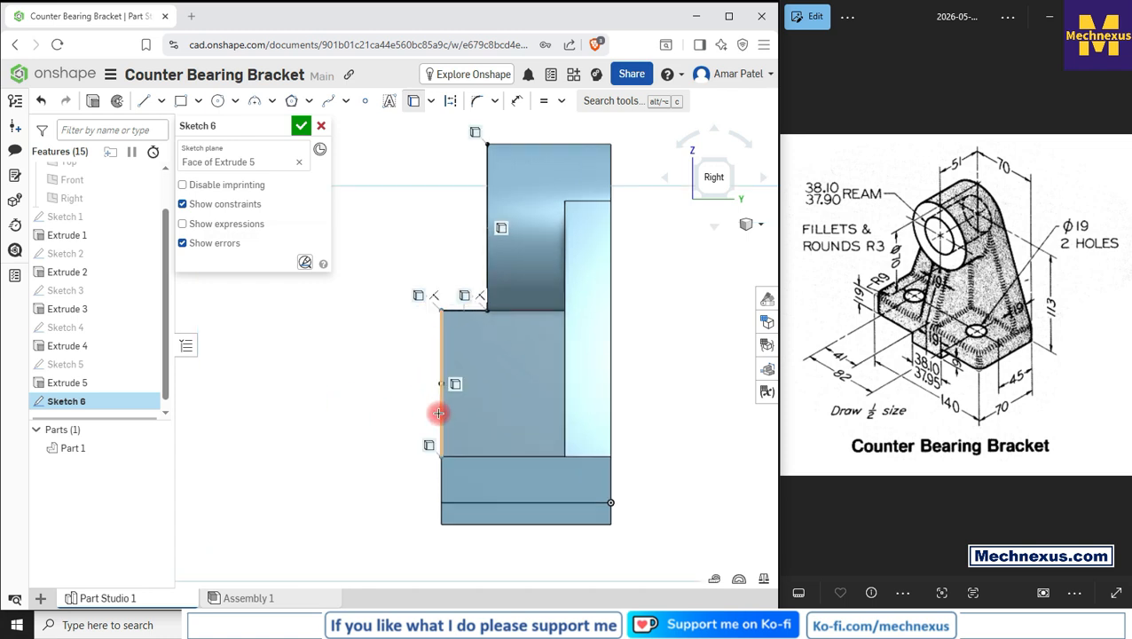
# Step: Draw a sloping line from the rib's lower front corner up to the bottom of the boss
pyautogui.click(144, 100)
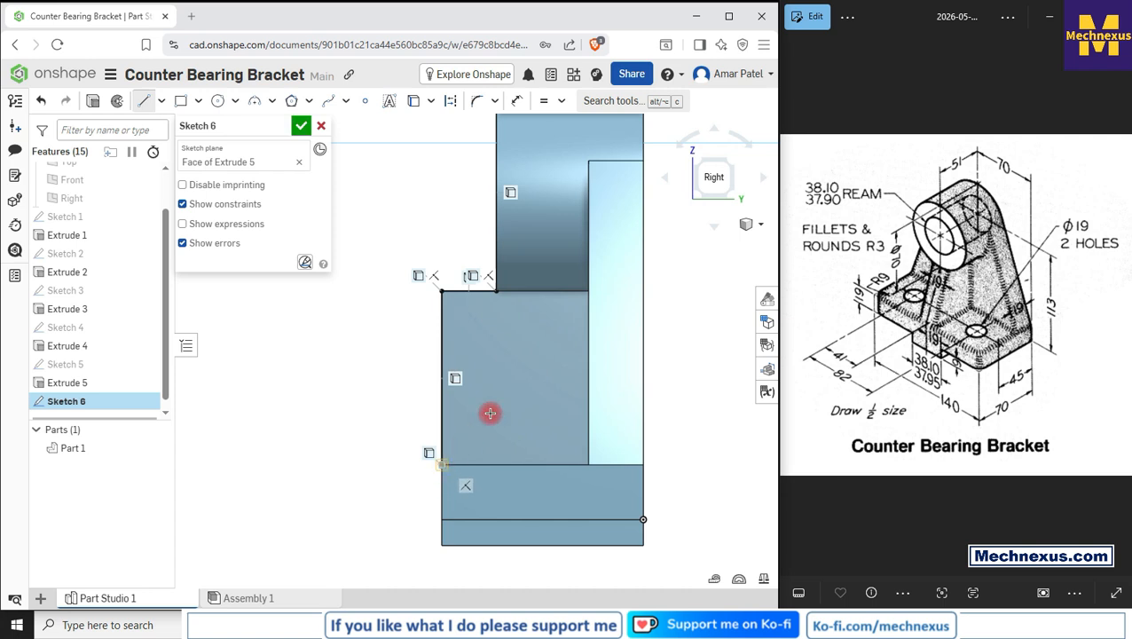
pyautogui.click(442, 464)
pyautogui.click(493, 291)
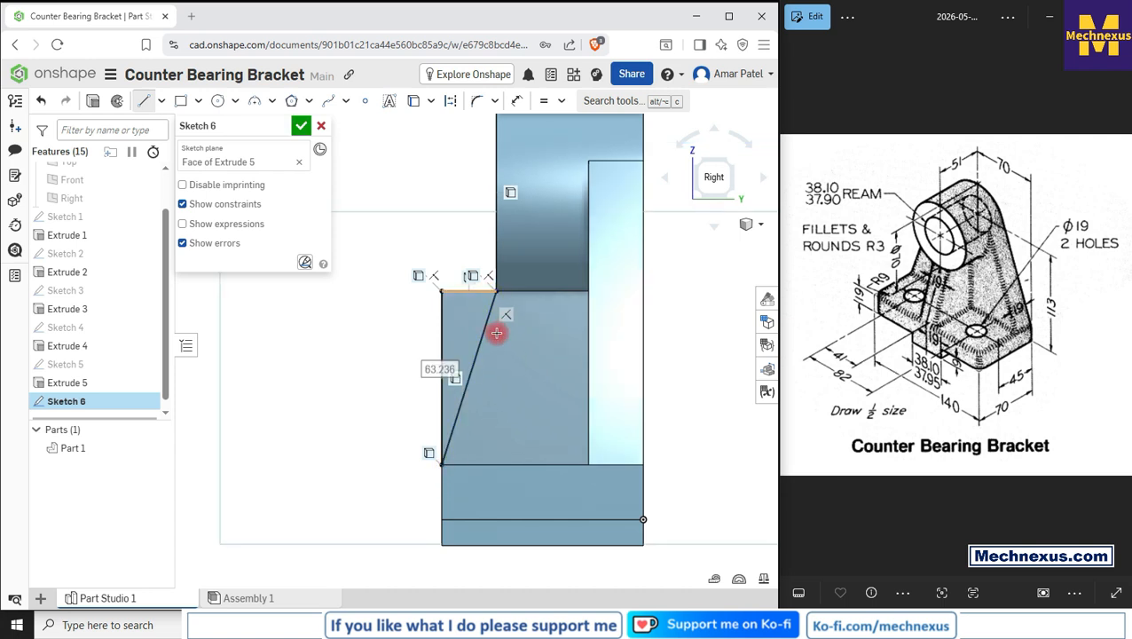
pyautogui.scroll(-3, 497, 332)
pyautogui.scroll(2, 447, 285)
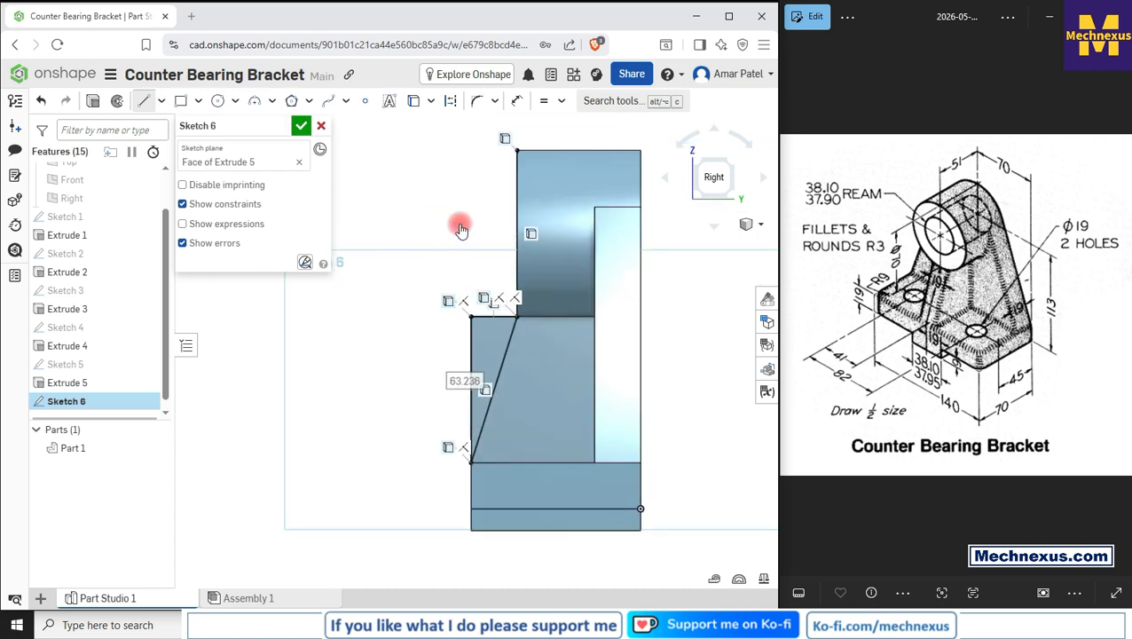
# Step: Convert the projected boss edge line to construction geometry and finish Sketch 6
pyautogui.rightClick(460, 230)
pyautogui.moveTo(480, 295); pyautogui.dragTo(639, 304, button='right')
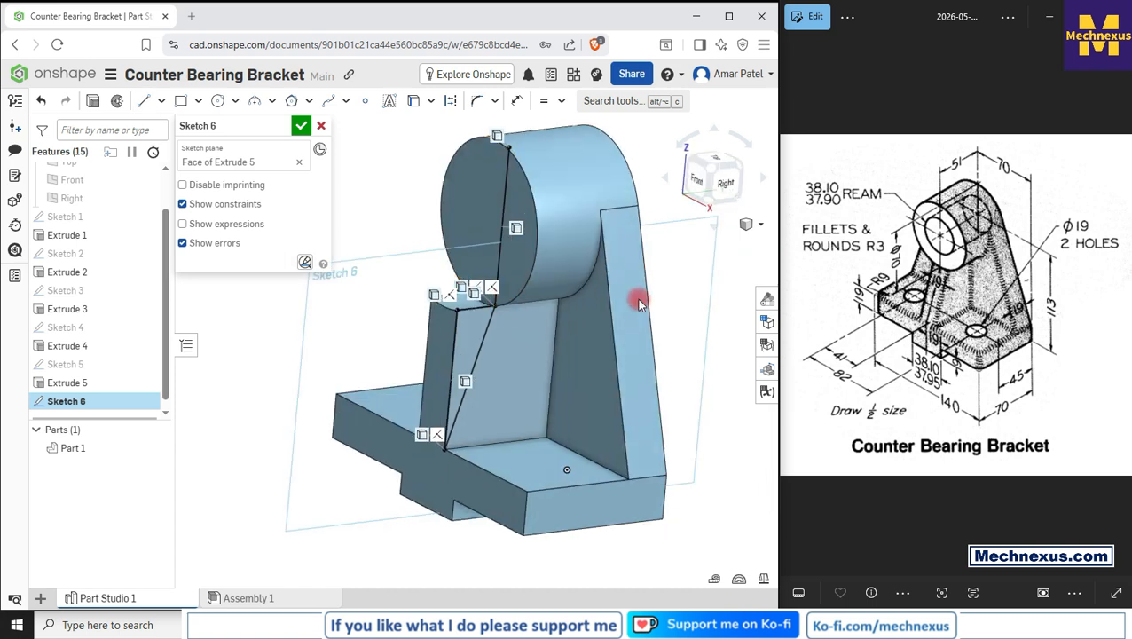
pyautogui.click(508, 200)
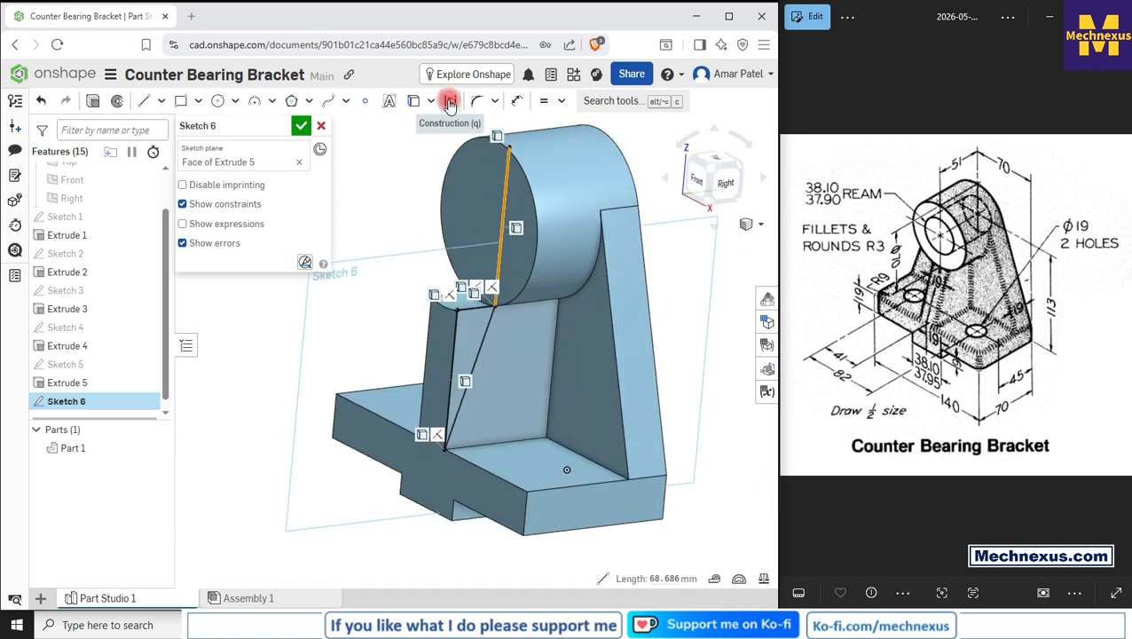
pyautogui.click(450, 100)
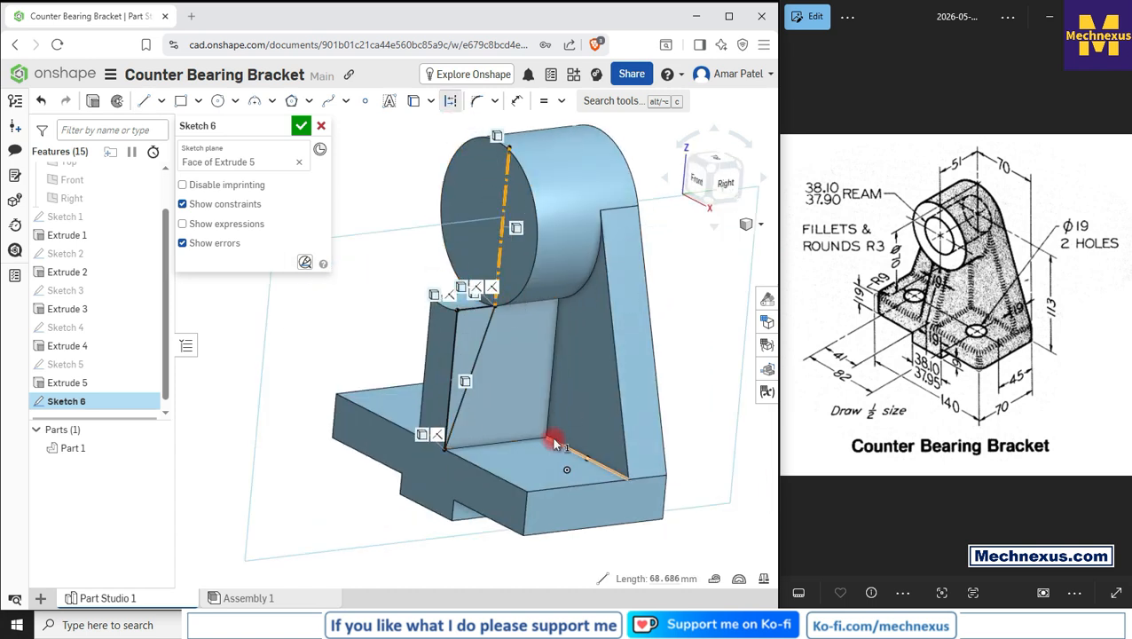
pyautogui.click(301, 125)
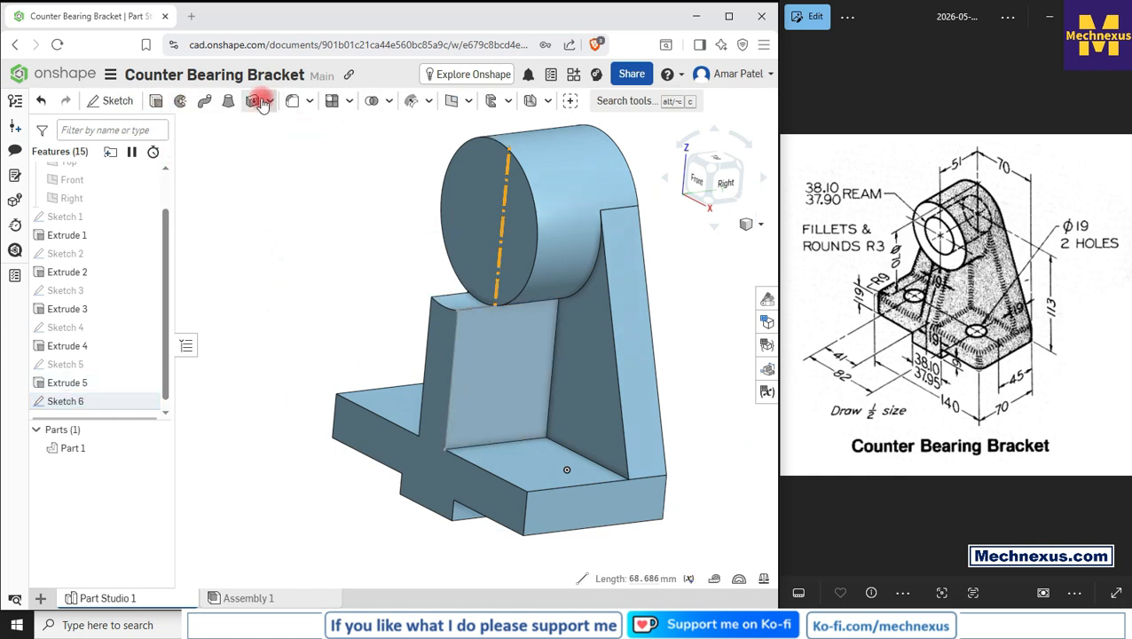
# Step: Cut-extrude the triangular region of Sketch 6 from the rib as a 25 mm blind solid removal
pyautogui.click(155, 101)
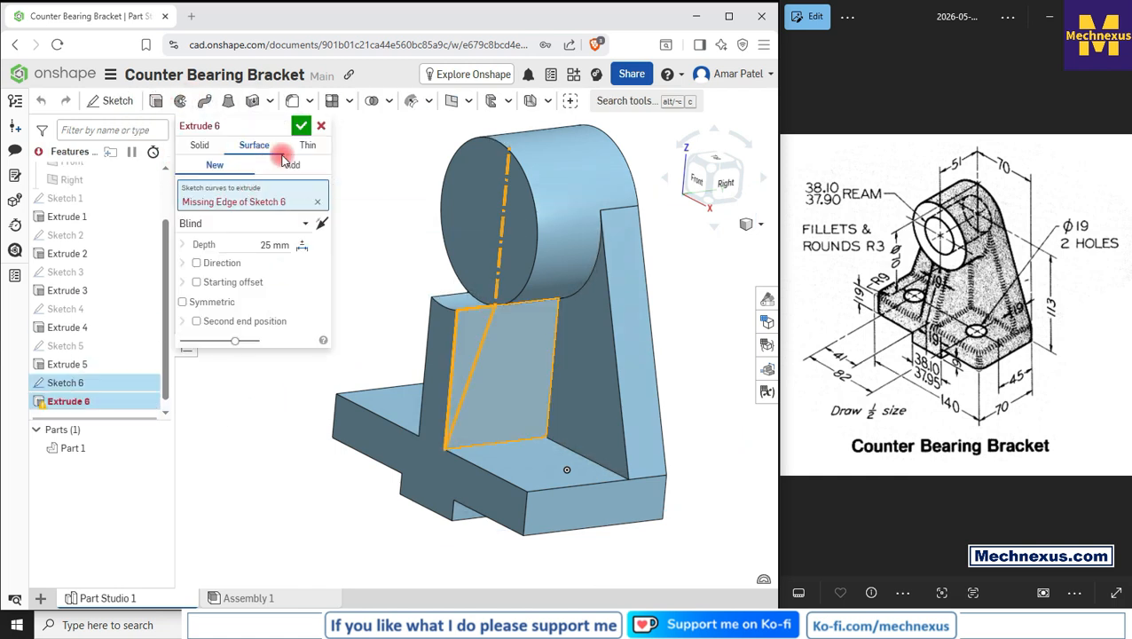
pyautogui.click(200, 148)
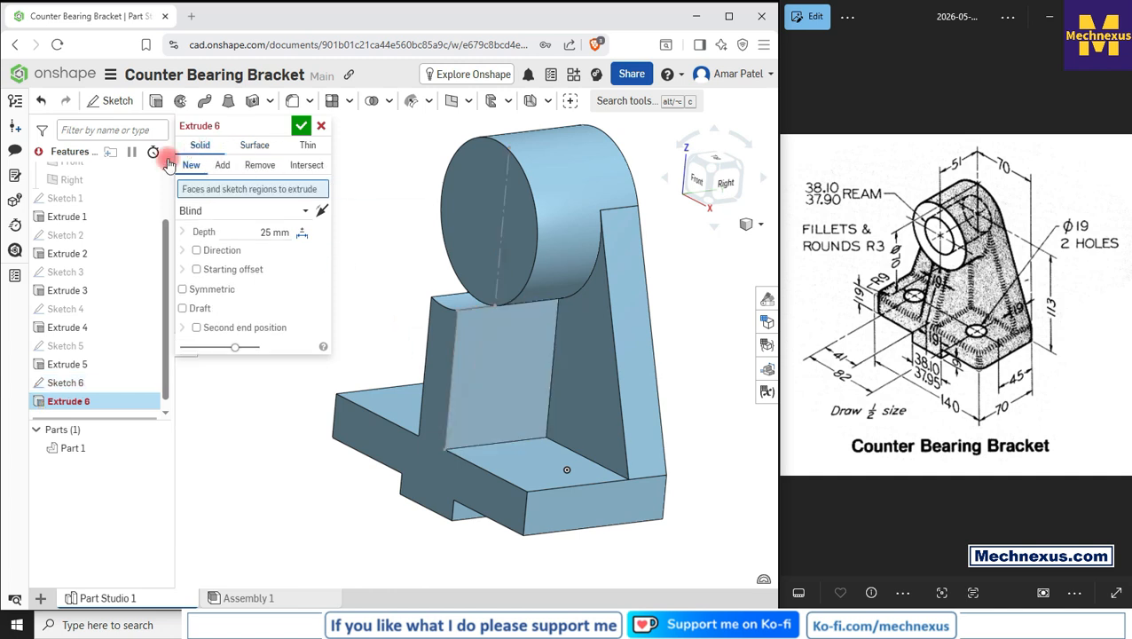
pyautogui.click(258, 169)
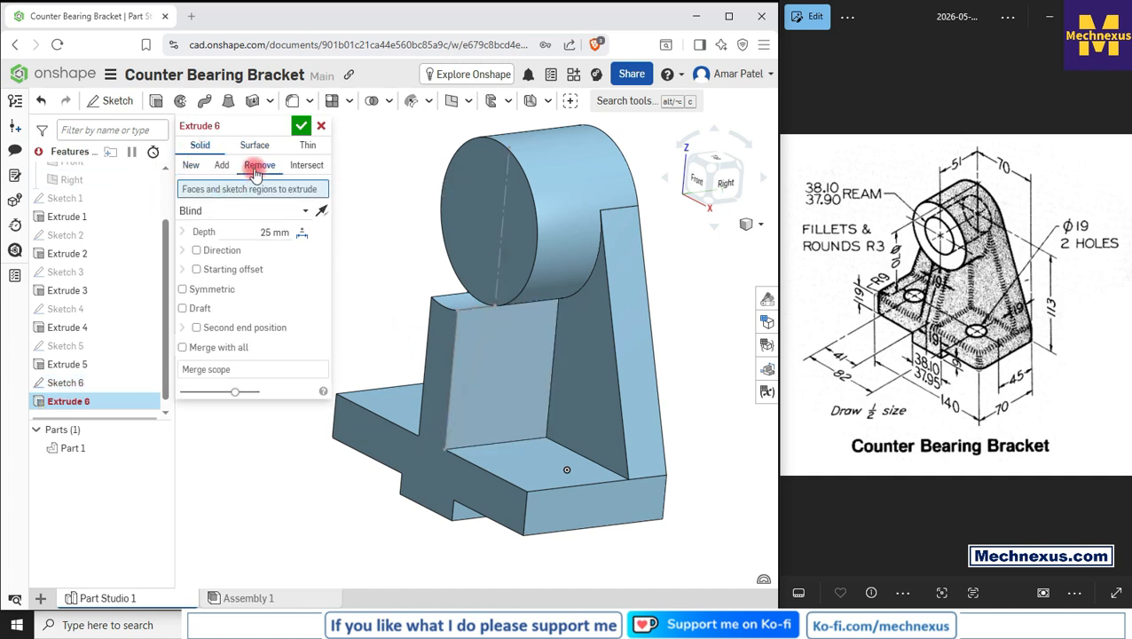
pyautogui.click(479, 335)
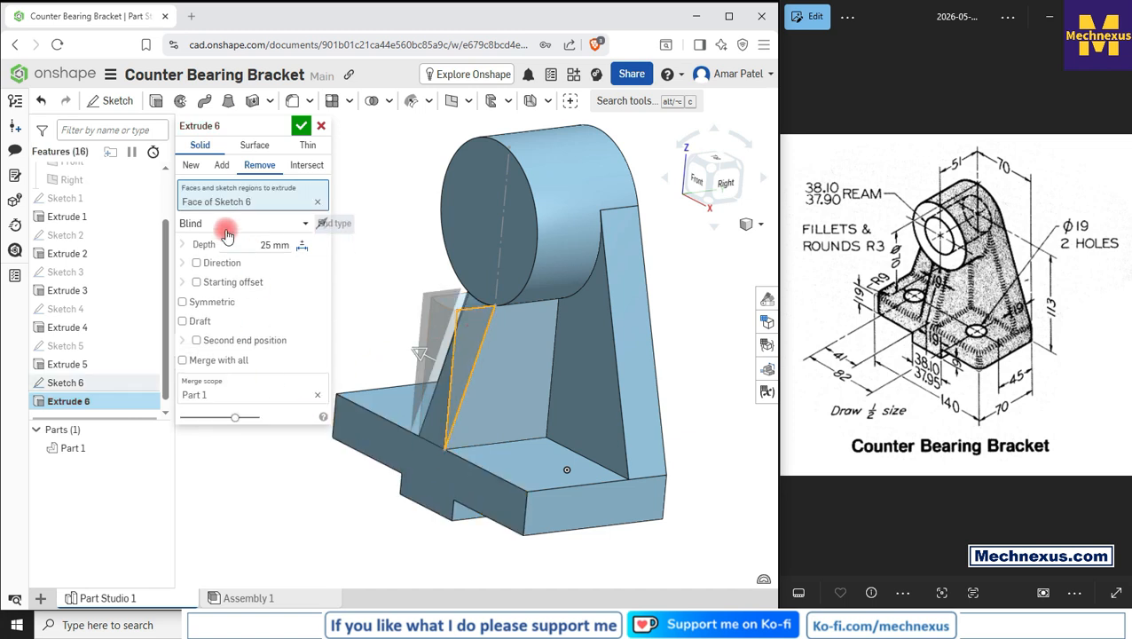
pyautogui.moveTo(437, 341); pyautogui.dragTo(487, 373, button='right')
pyautogui.moveTo(459, 360); pyautogui.dragTo(450, 359, button='right')
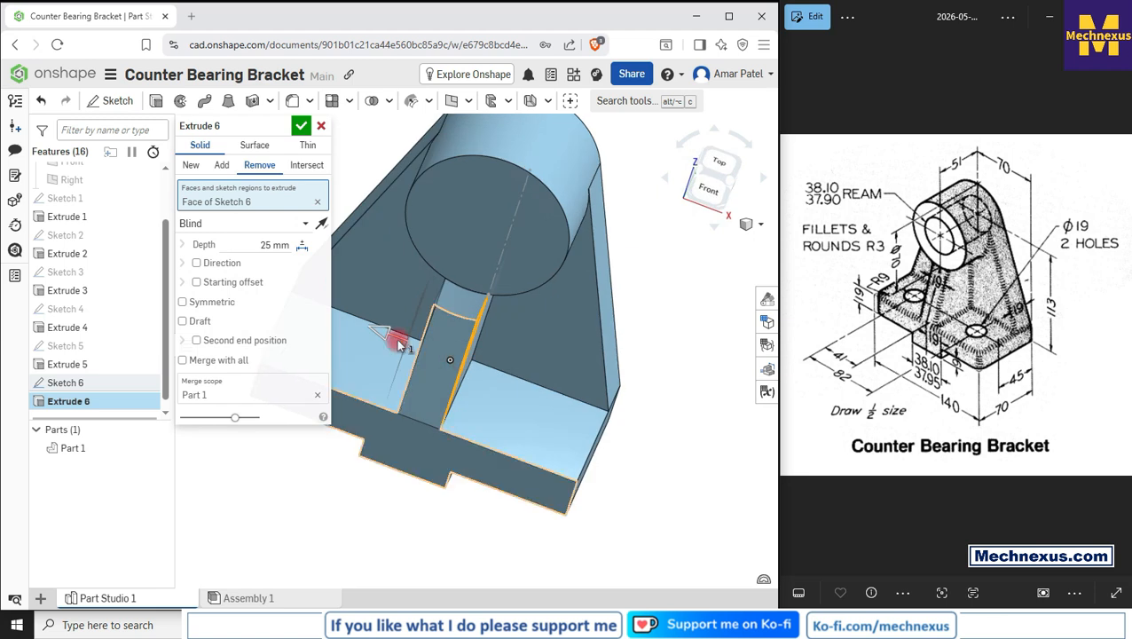
pyautogui.click(302, 126)
# Step: Start a sketch on the boss's front face in front view and draw a circle at the boss centre
pyautogui.scroll(-3, 462, 361)
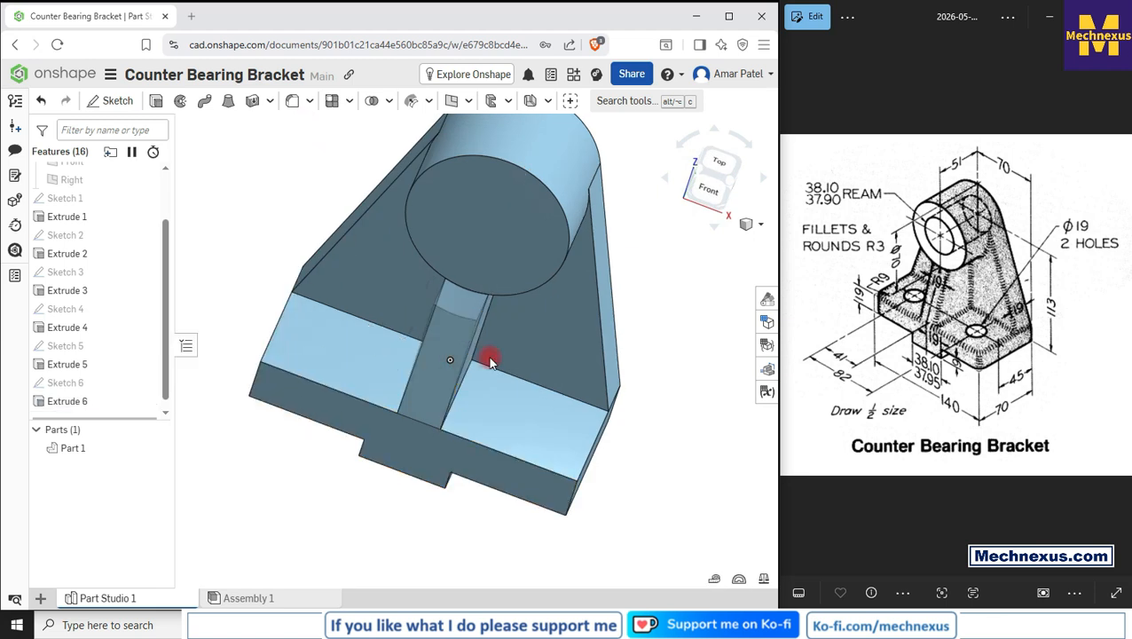
pyautogui.moveTo(462, 361)
pyautogui.mouseDown(button='right')
pyautogui.moveTo(429, 336)
pyautogui.moveTo(459, 358)
pyautogui.mouseUp(button='right')
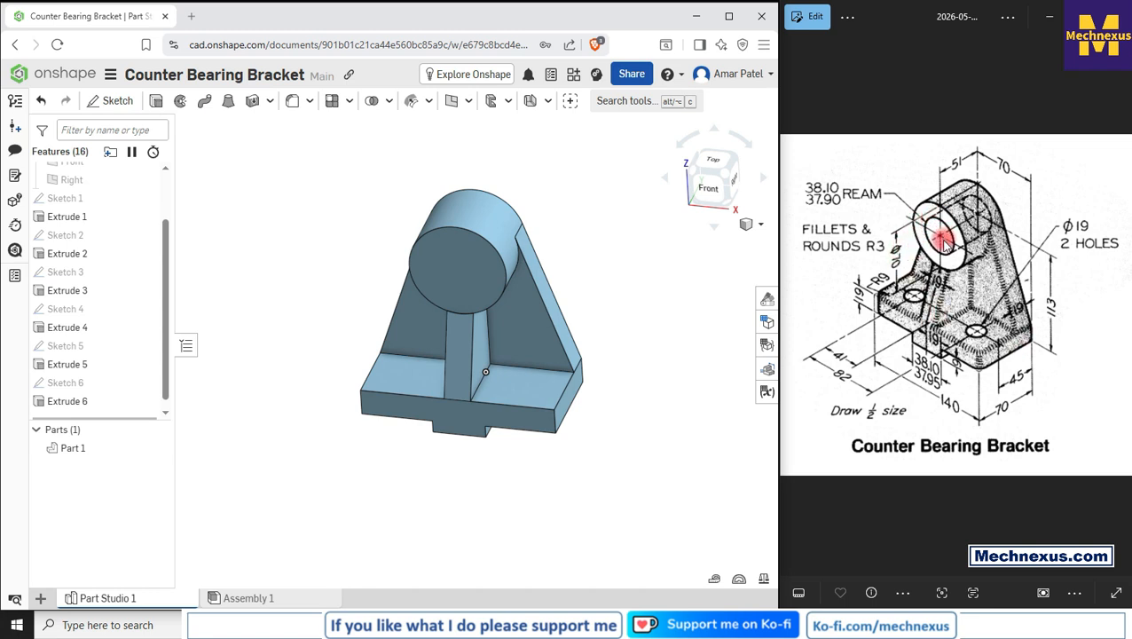
pyautogui.click(451, 282)
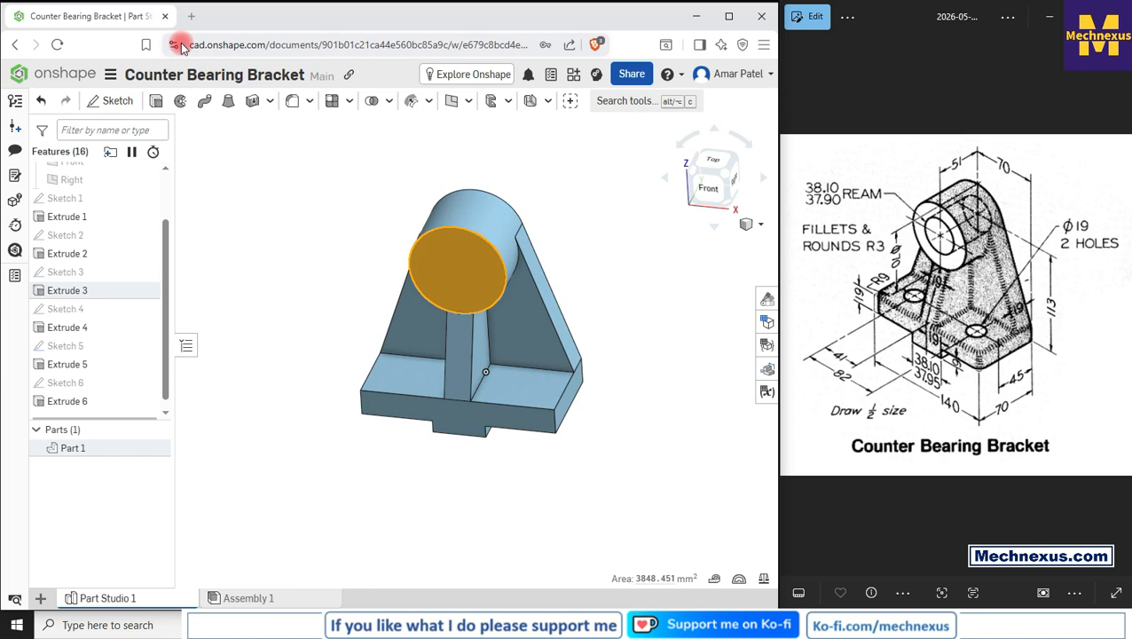
pyautogui.click(119, 102)
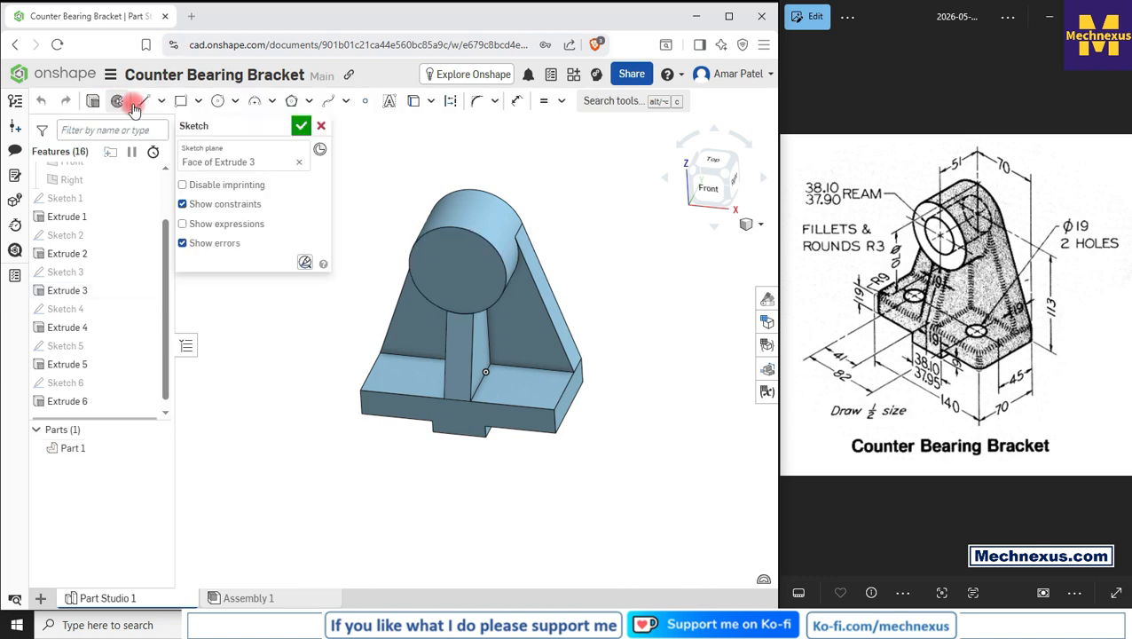
pyautogui.click(713, 182)
pyautogui.scroll(-3, 525, 369)
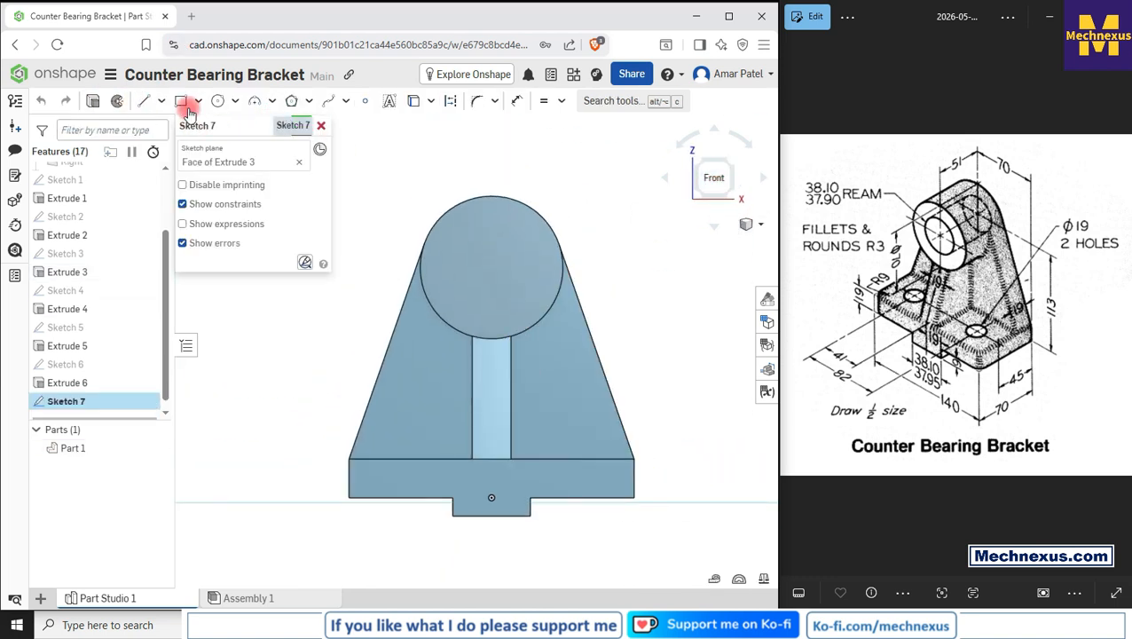
pyautogui.click(218, 100)
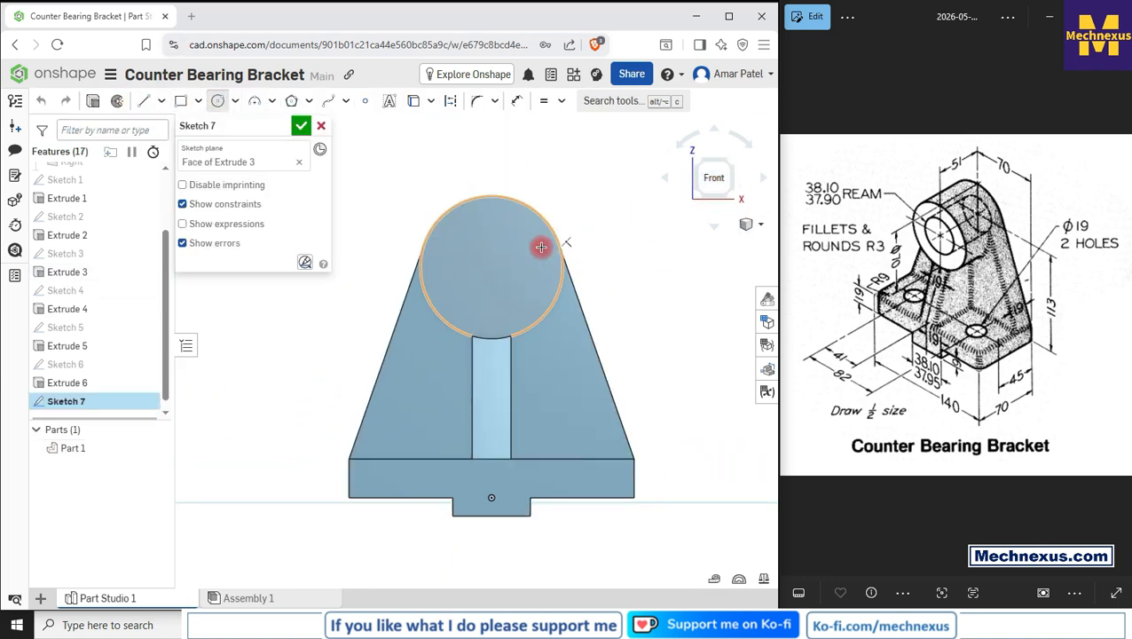
pyautogui.click(491, 267)
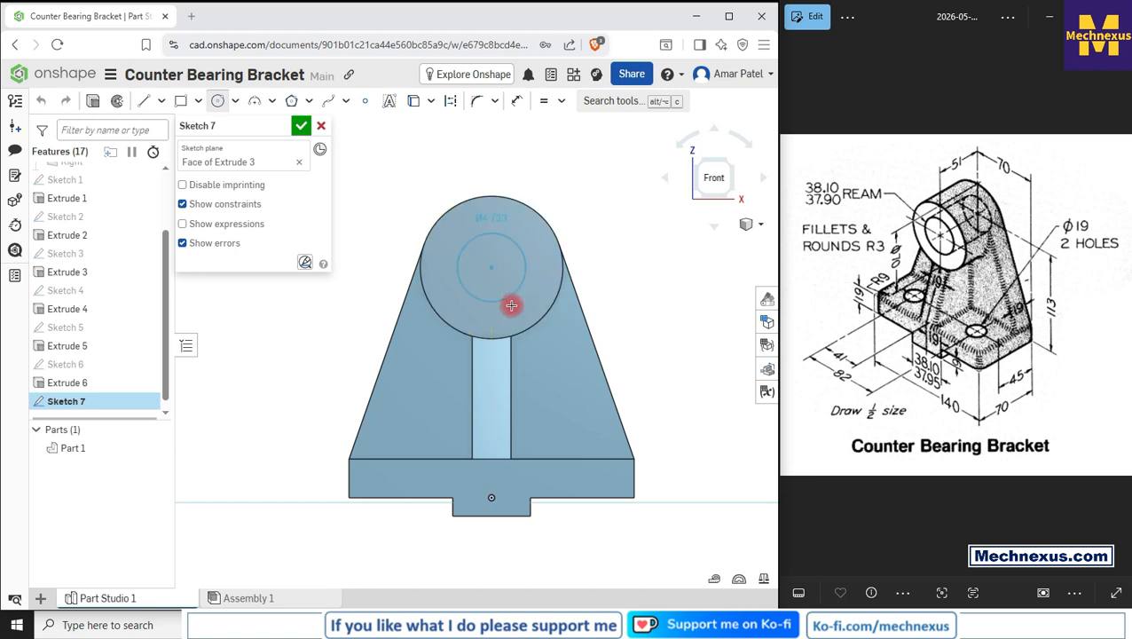
pyautogui.click(516, 316)
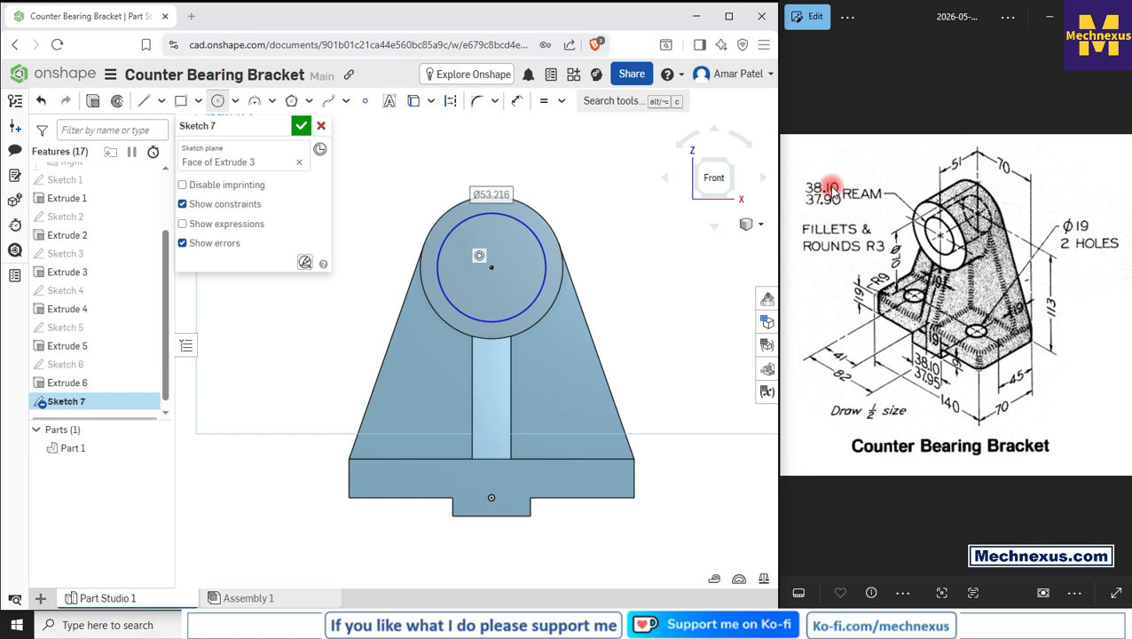
# Step: Dimension the circle's diameter to 38.1 mm
pyautogui.click(510, 102)
pyautogui.click(536, 215)
pyautogui.click(576, 181)
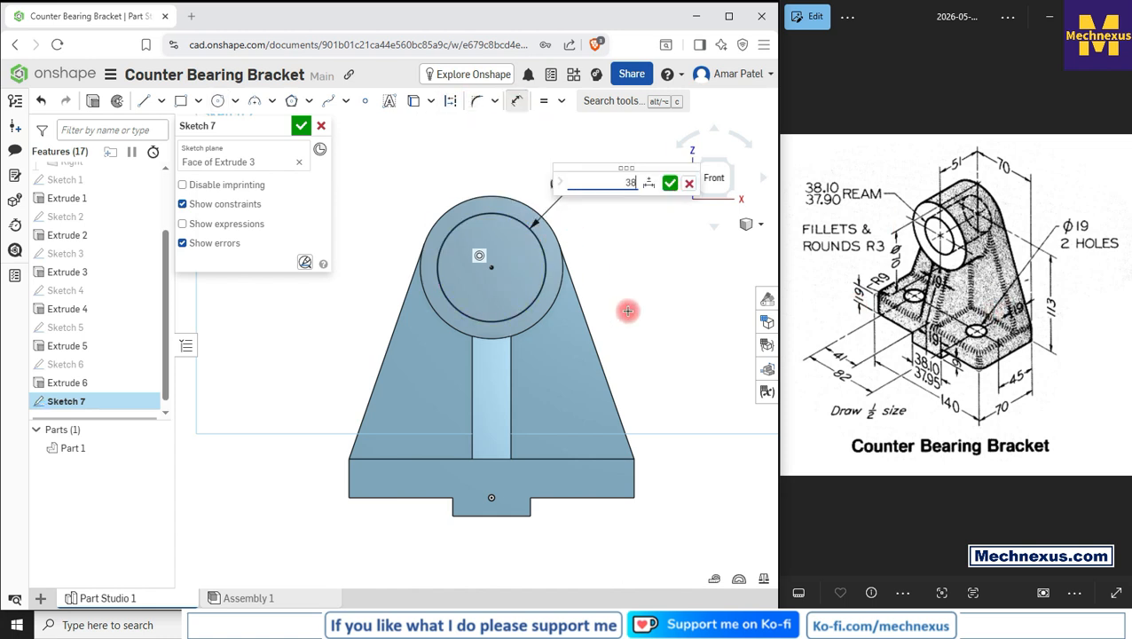
pyautogui.press('Return')
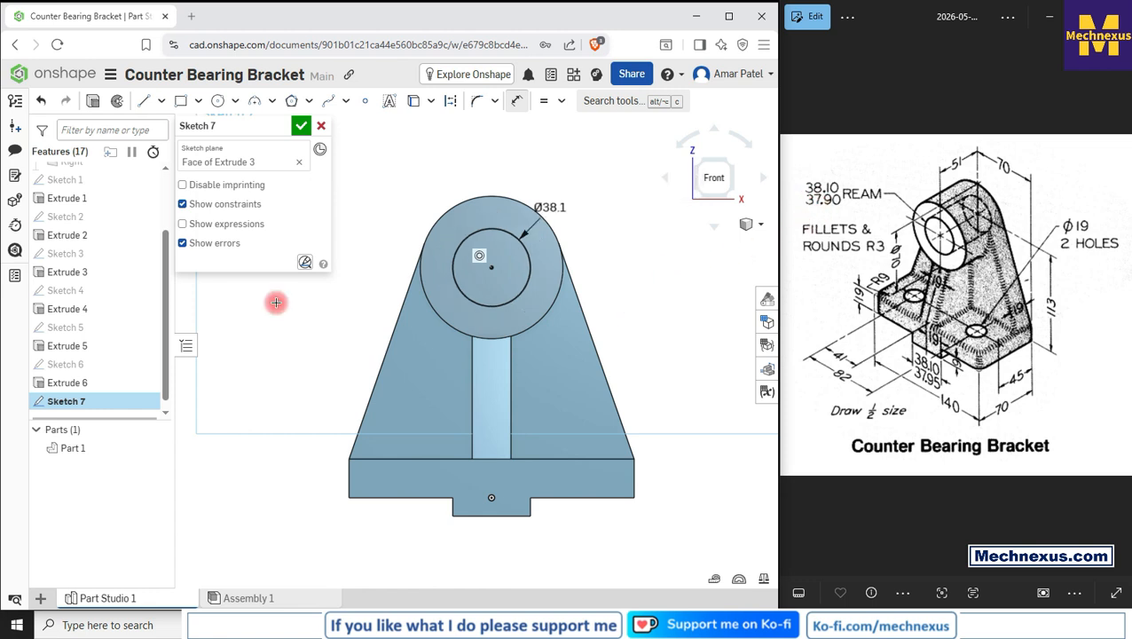
# Step: Finish Sketch 7 and cut-extrude its circle through all of the part to bore the boss hole
pyautogui.click(301, 126)
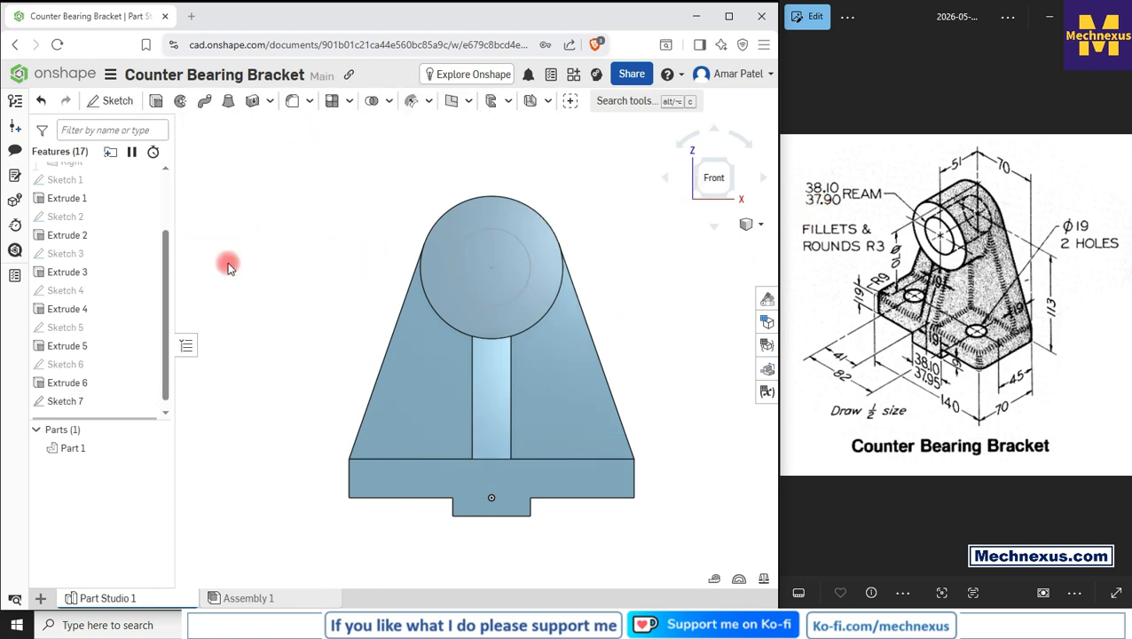
pyautogui.click(80, 401)
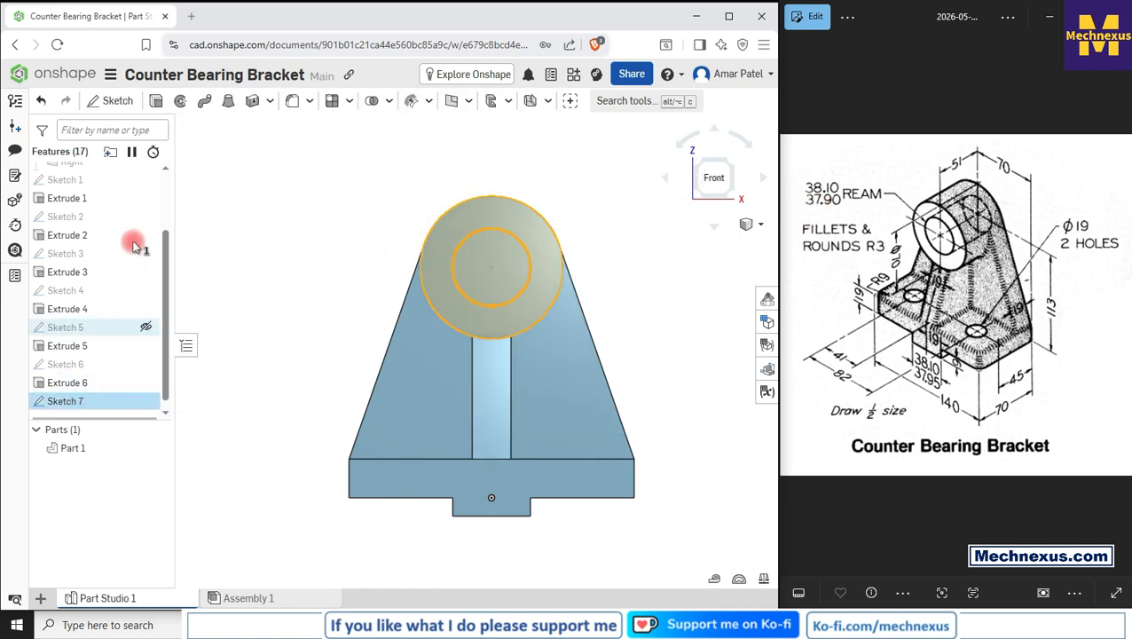
pyautogui.click(154, 103)
pyautogui.click(258, 167)
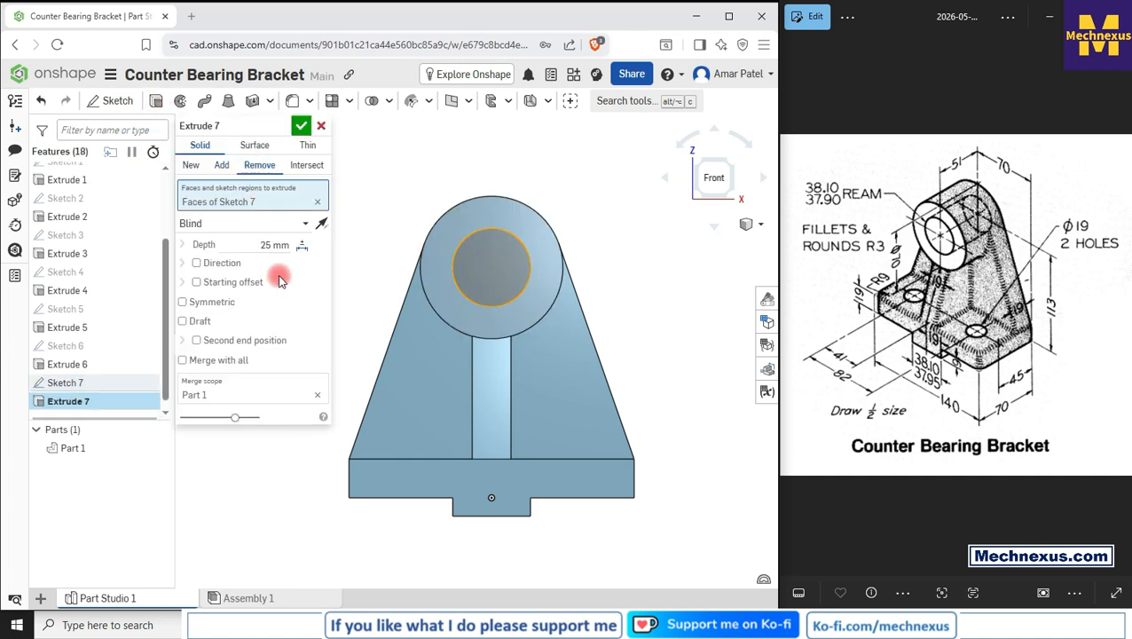
pyautogui.moveTo(490, 262); pyautogui.dragTo(443, 301, button='right')
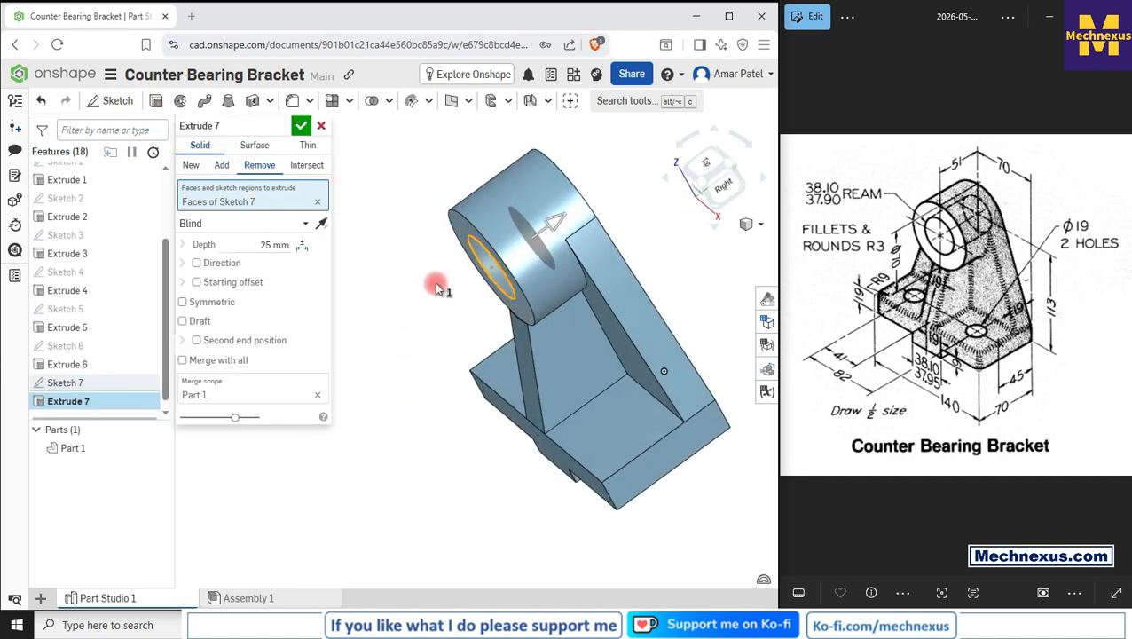
pyautogui.click(214, 223)
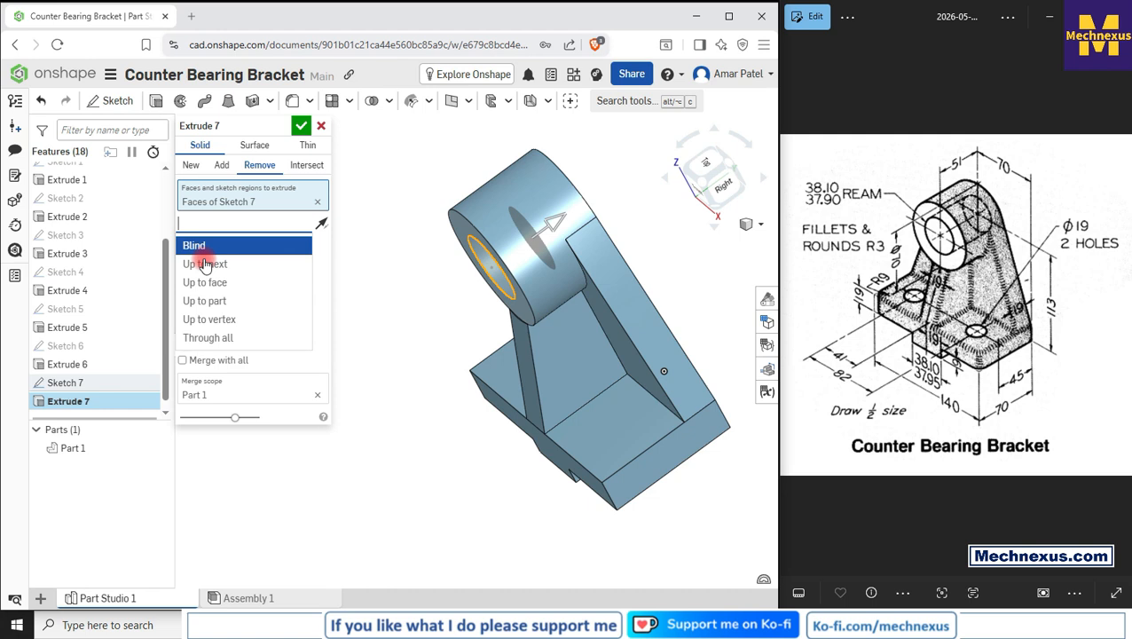
pyautogui.click(213, 337)
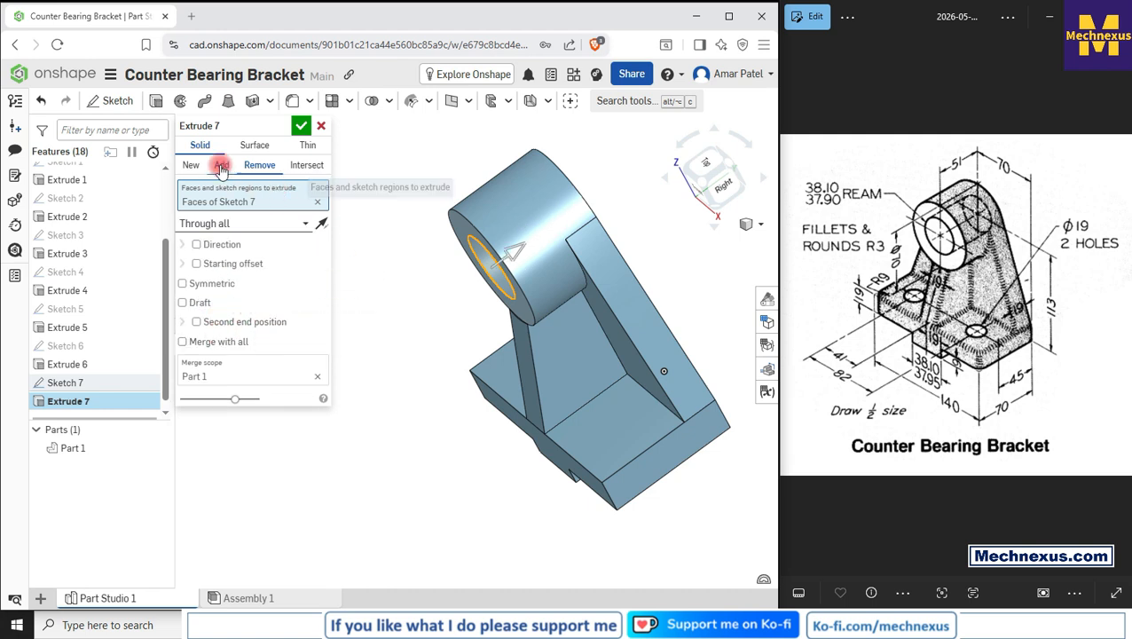
pyautogui.click(301, 126)
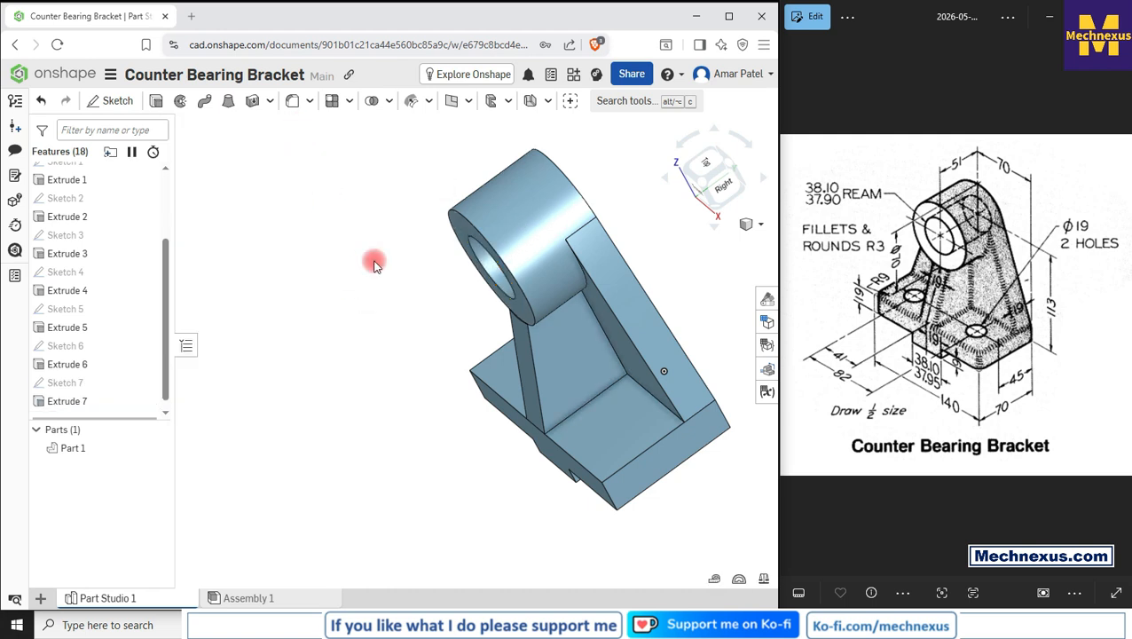
# Step: Start a sketch on the base plate's top face in top view and draw two circles near its two ends
pyautogui.hotkey('shift', '7')
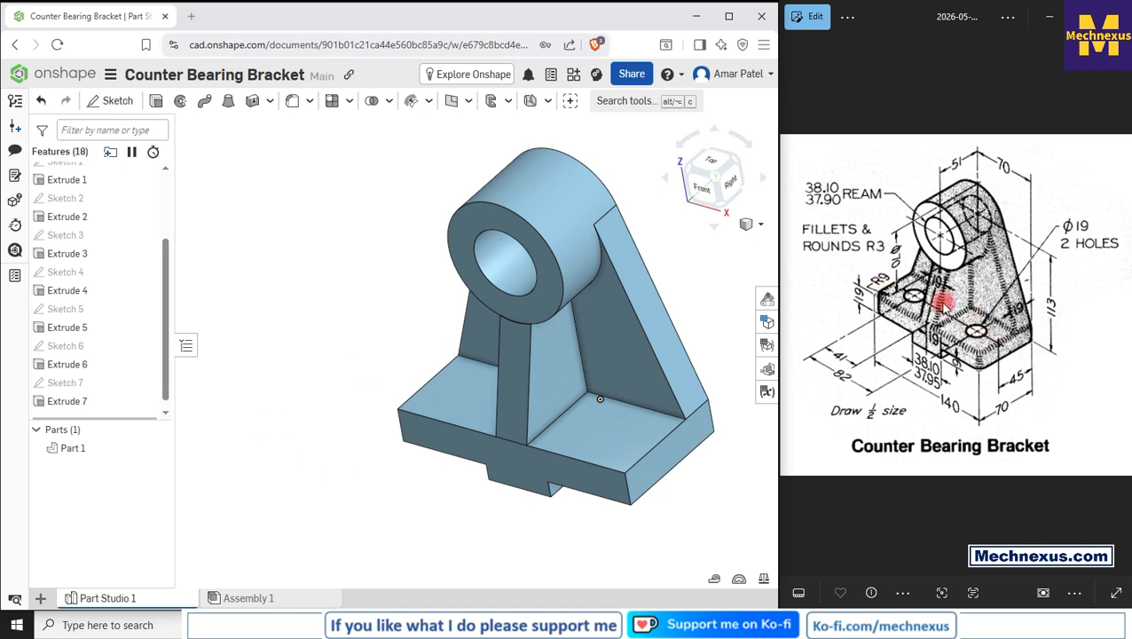
pyautogui.click(606, 430)
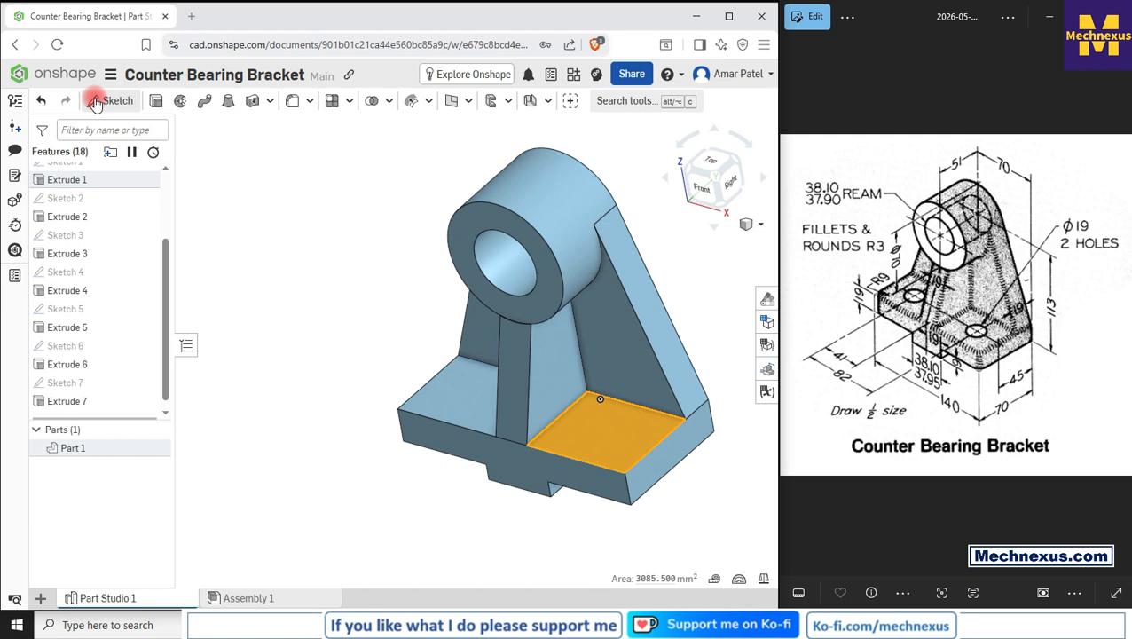
pyautogui.click(96, 103)
pyautogui.click(717, 163)
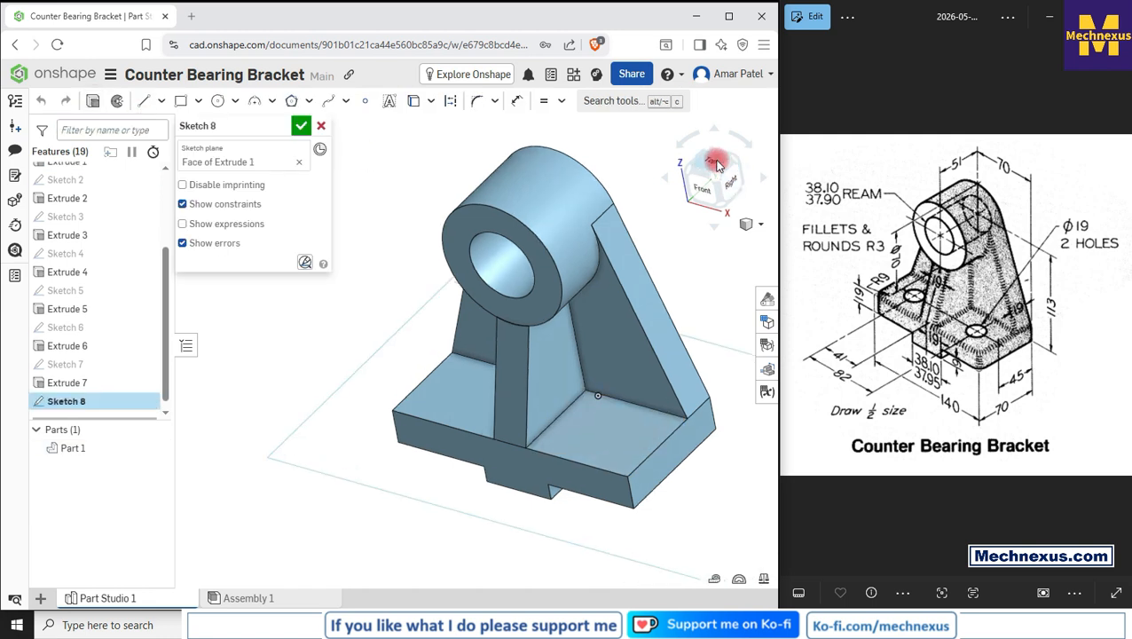
pyautogui.click(717, 163)
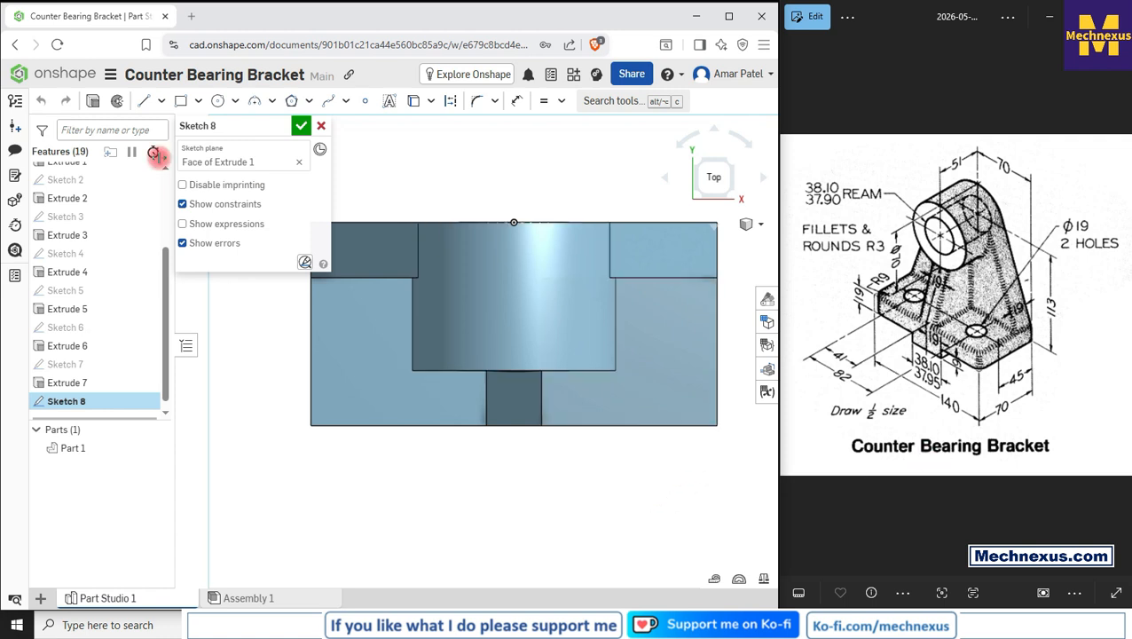
pyautogui.click(217, 101)
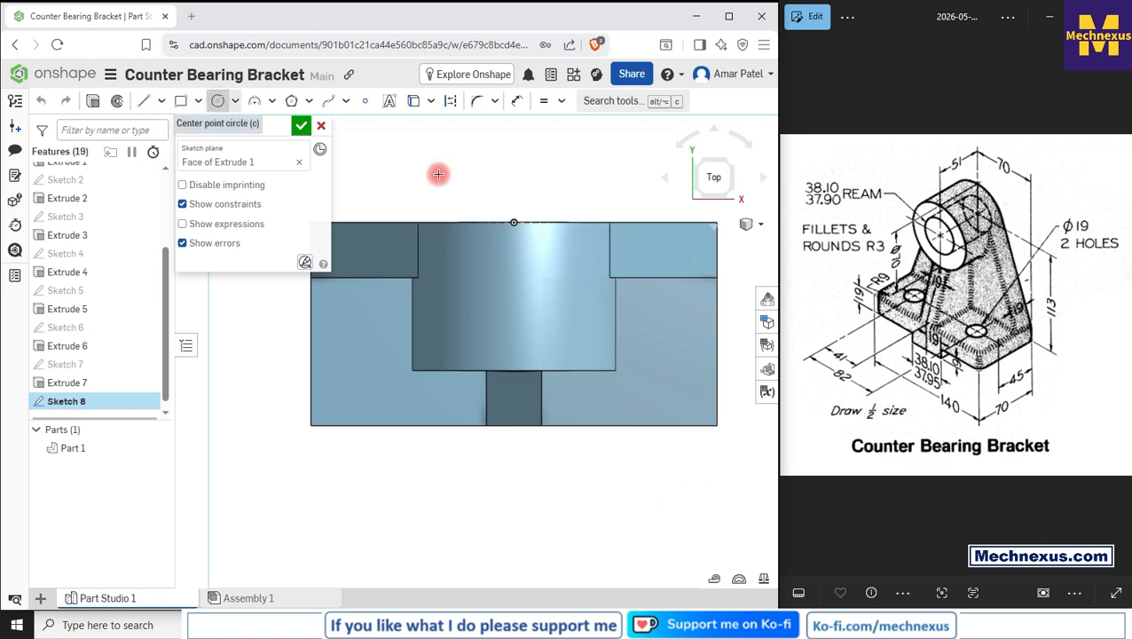
pyautogui.click(657, 336)
pyautogui.click(674, 360)
pyautogui.scroll(-3, 680, 387)
pyautogui.scroll(3, 374, 336)
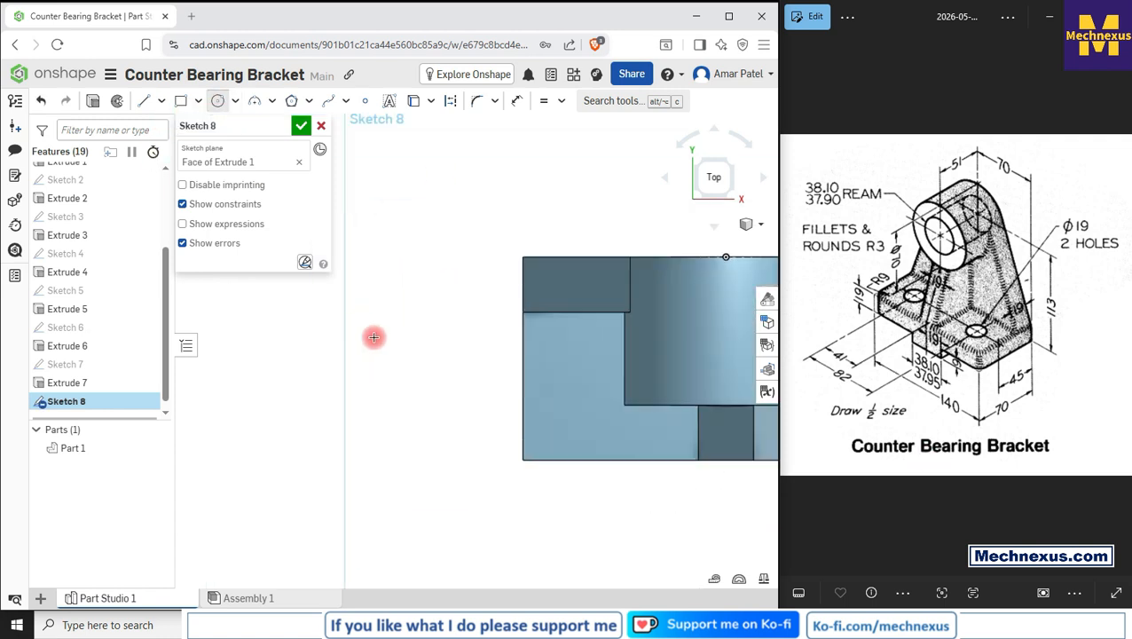
pyautogui.click(569, 391)
pyautogui.scroll(-3, 384, 356)
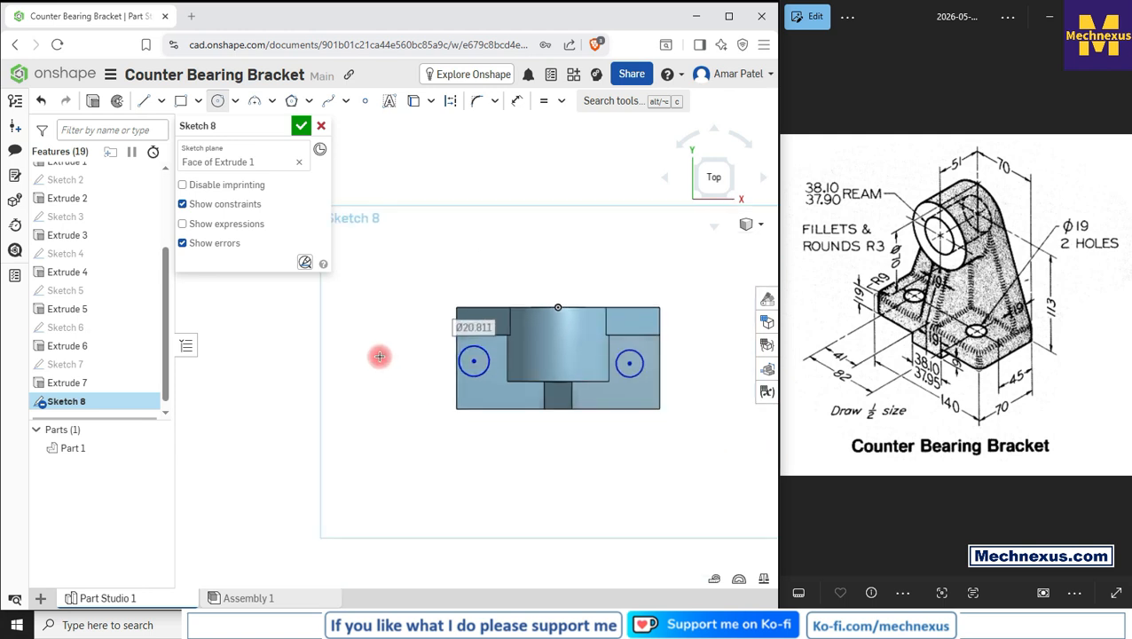
# Step: Draw a horizontal construction line joining the centres of the two circles
pyautogui.click(144, 100)
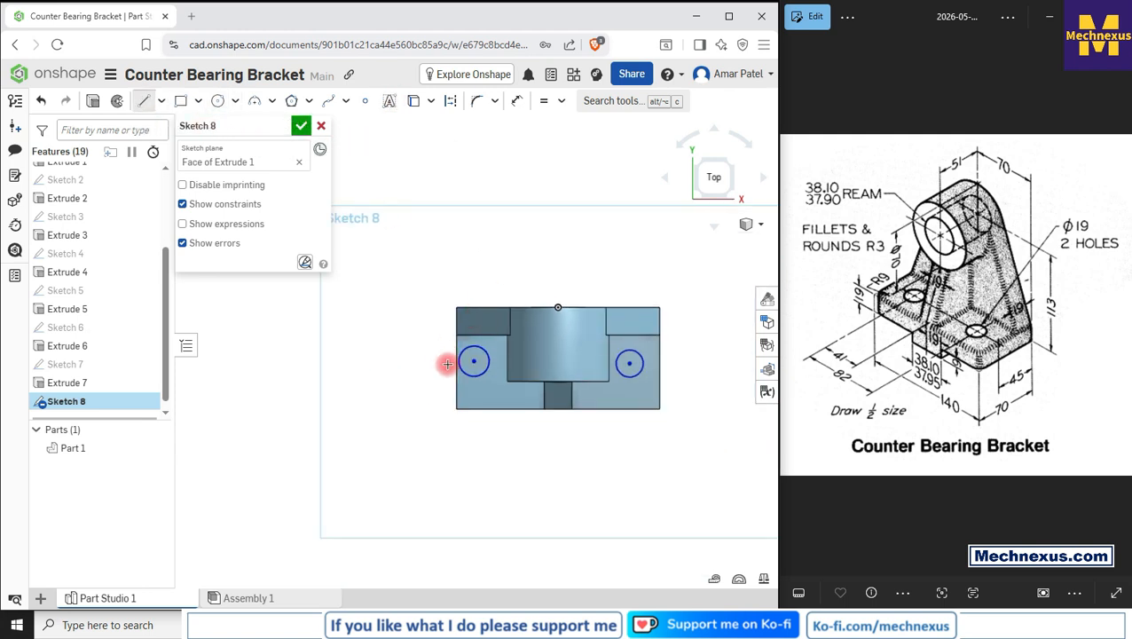
pyautogui.click(474, 360)
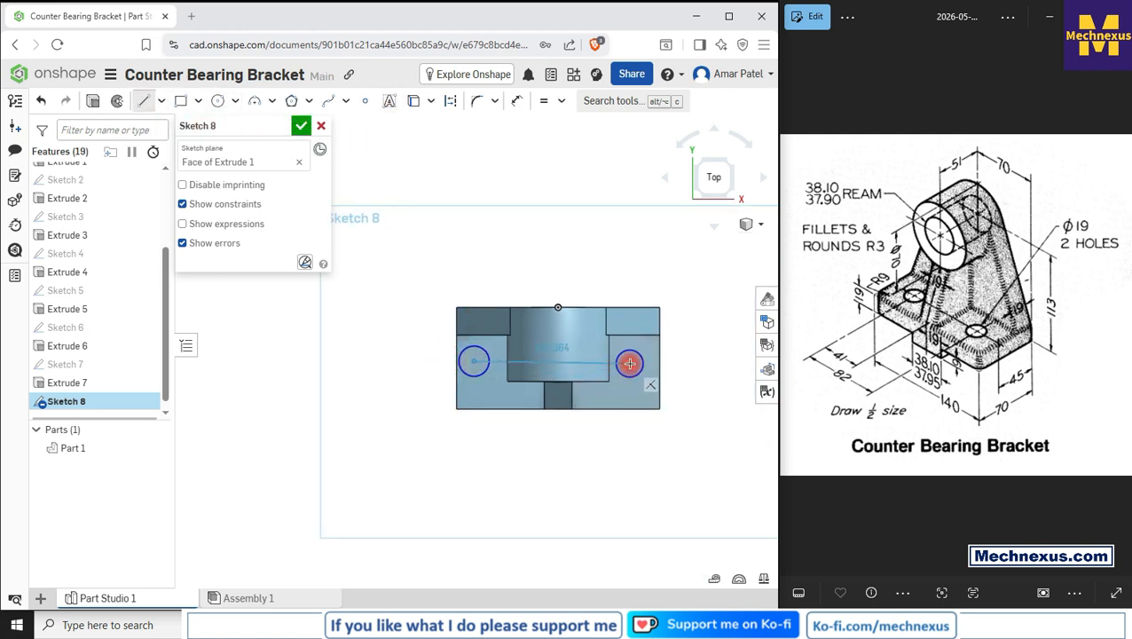
pyautogui.click(629, 363)
pyautogui.rightClick(459, 233)
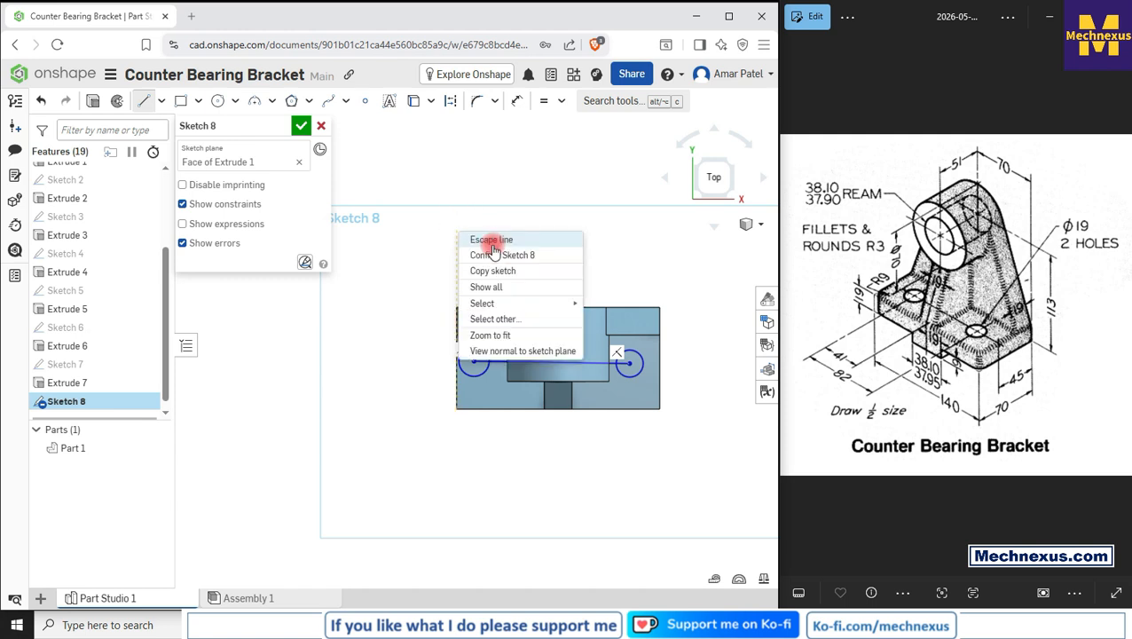
pyautogui.click(491, 239)
pyautogui.click(494, 362)
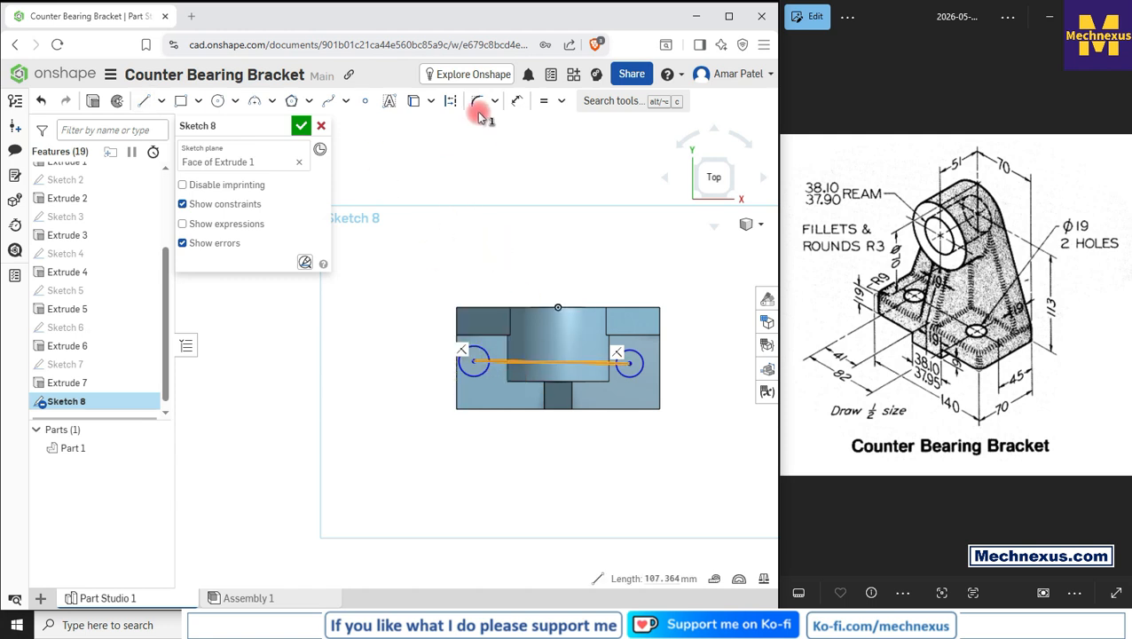
pyautogui.click(453, 100)
pyautogui.scroll(2, 435, 412)
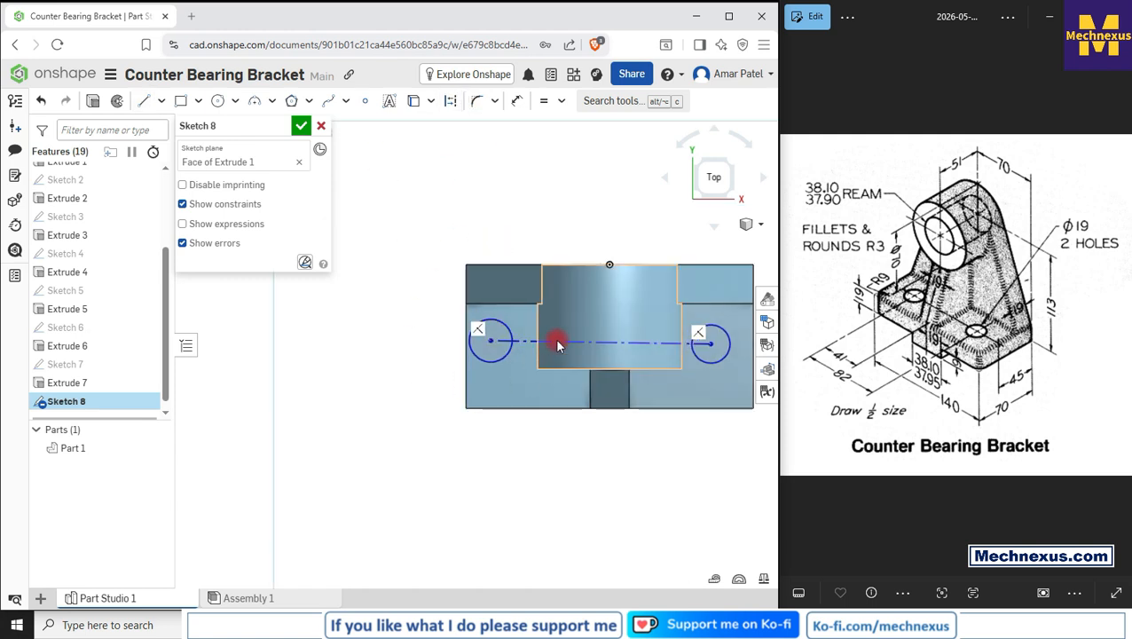
pyautogui.press('h')
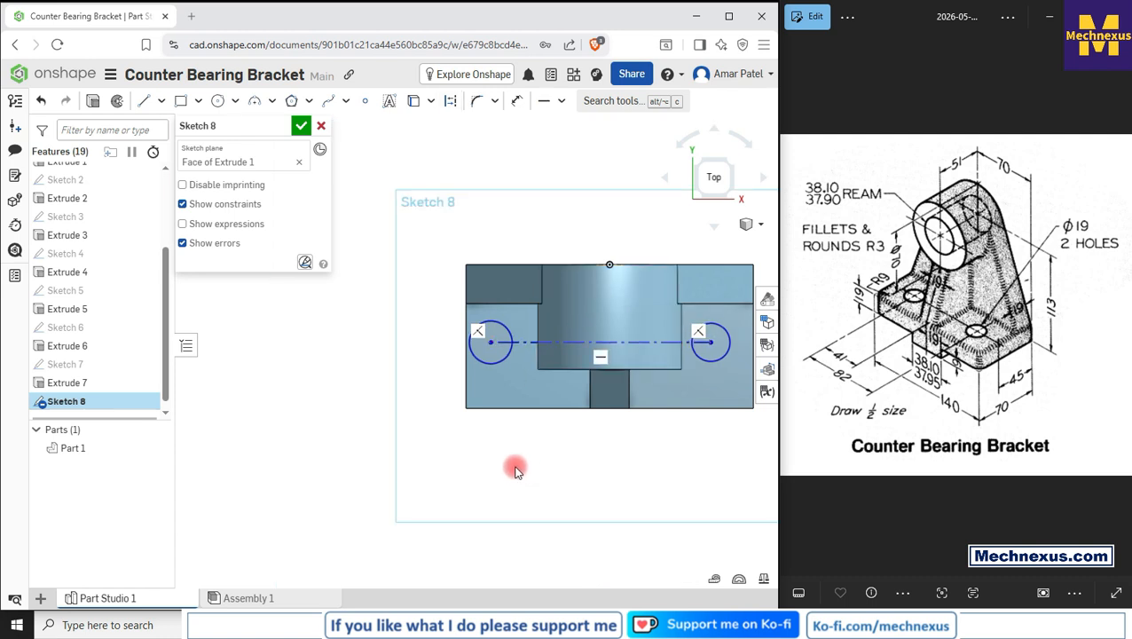
pyautogui.scroll(-2, 516, 468)
pyautogui.scroll(2, 570, 322)
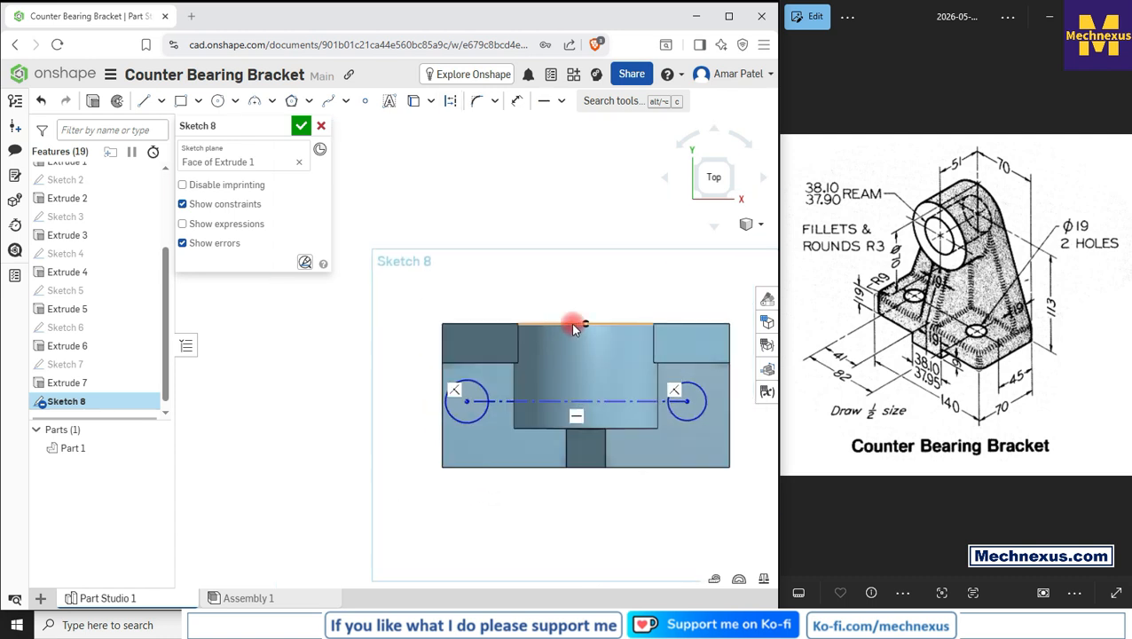
# Step: Dimension the distance between the two circle centres to 82 mm
pyautogui.click(518, 107)
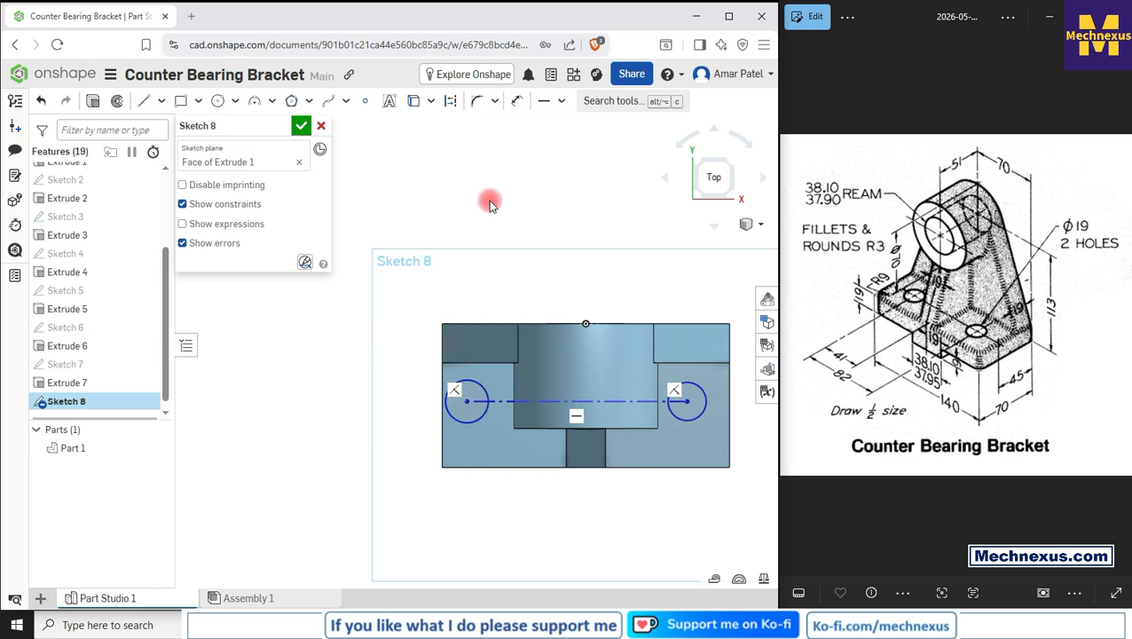
pyautogui.click(469, 399)
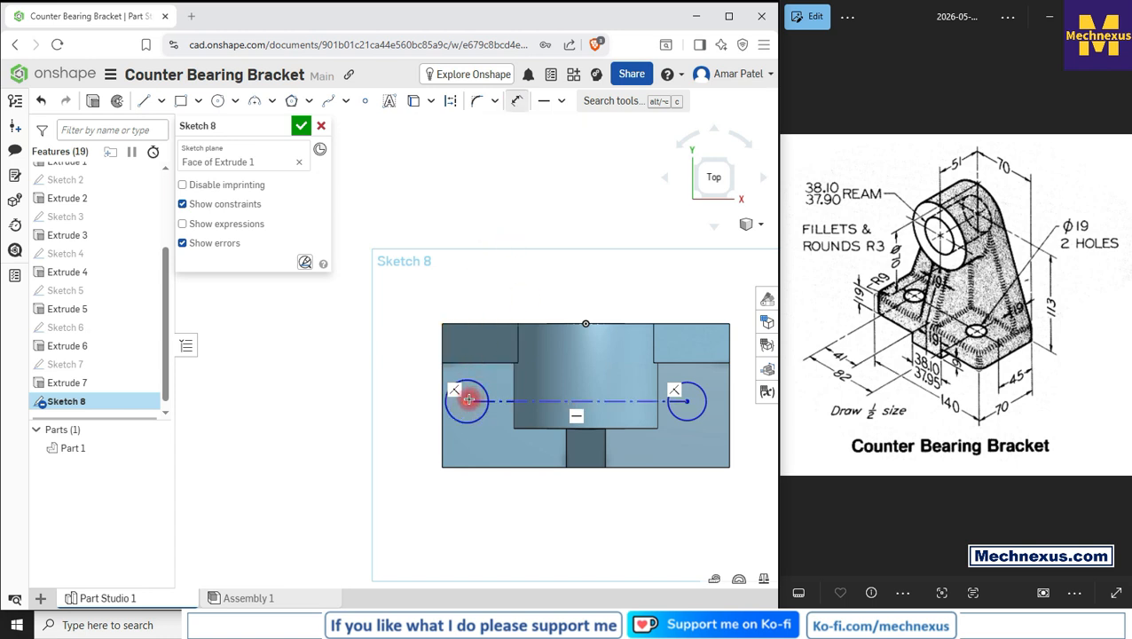
pyautogui.click(685, 399)
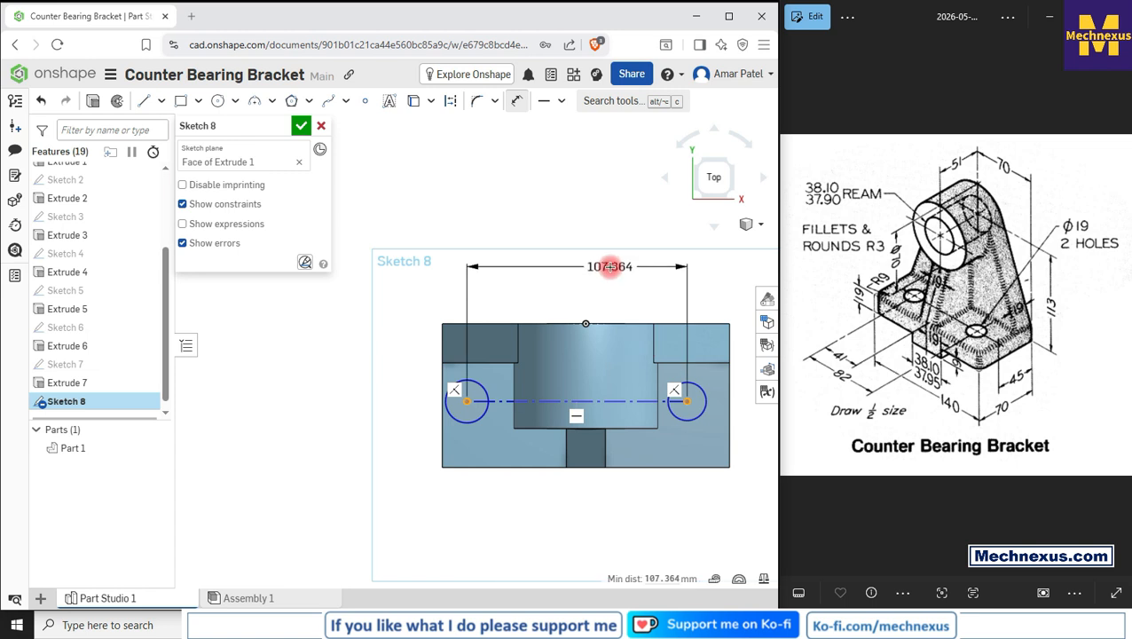
pyautogui.click(603, 272)
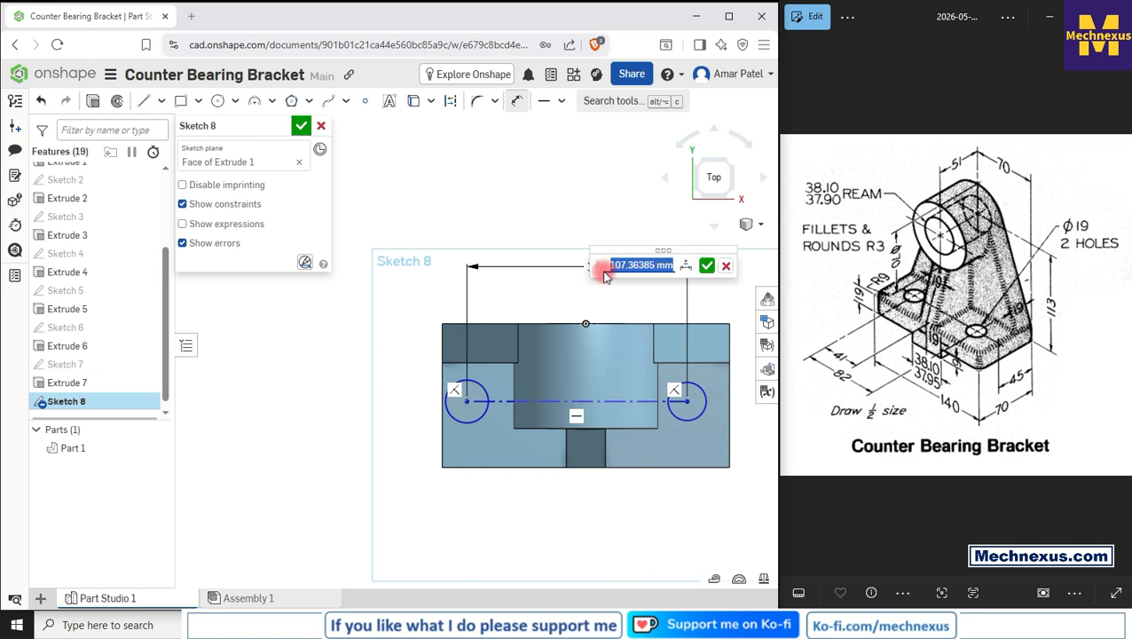
pyautogui.write('82')
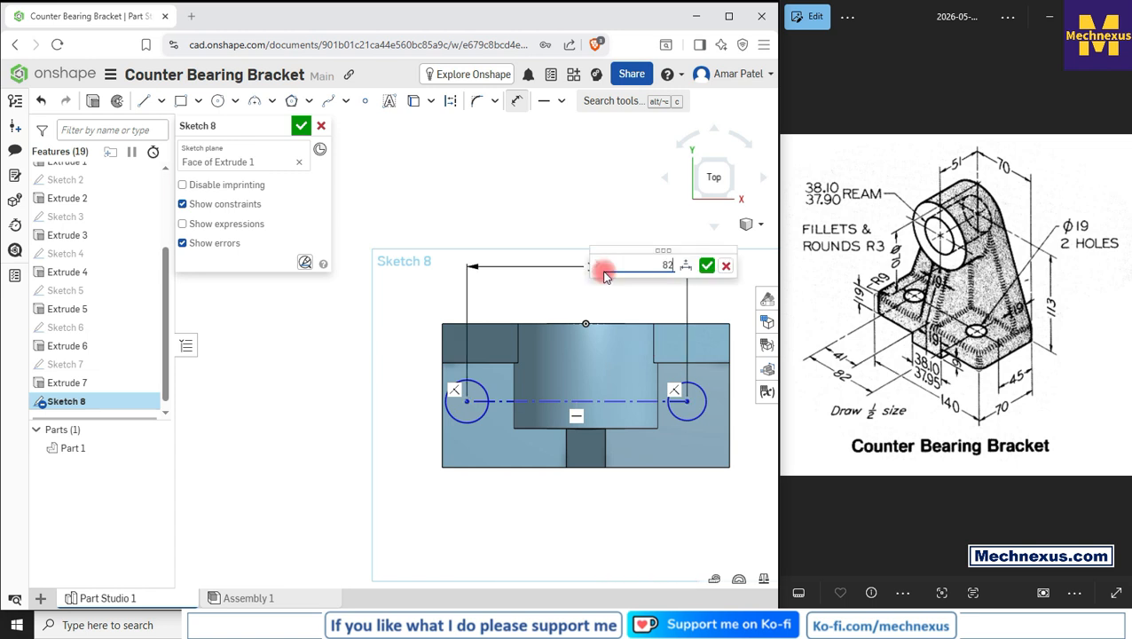
pyautogui.press('Return')
# Step: Dimension the left circle centre to the midpoint of the plate's back edge as 41 mm
pyautogui.scroll(2, 513, 451)
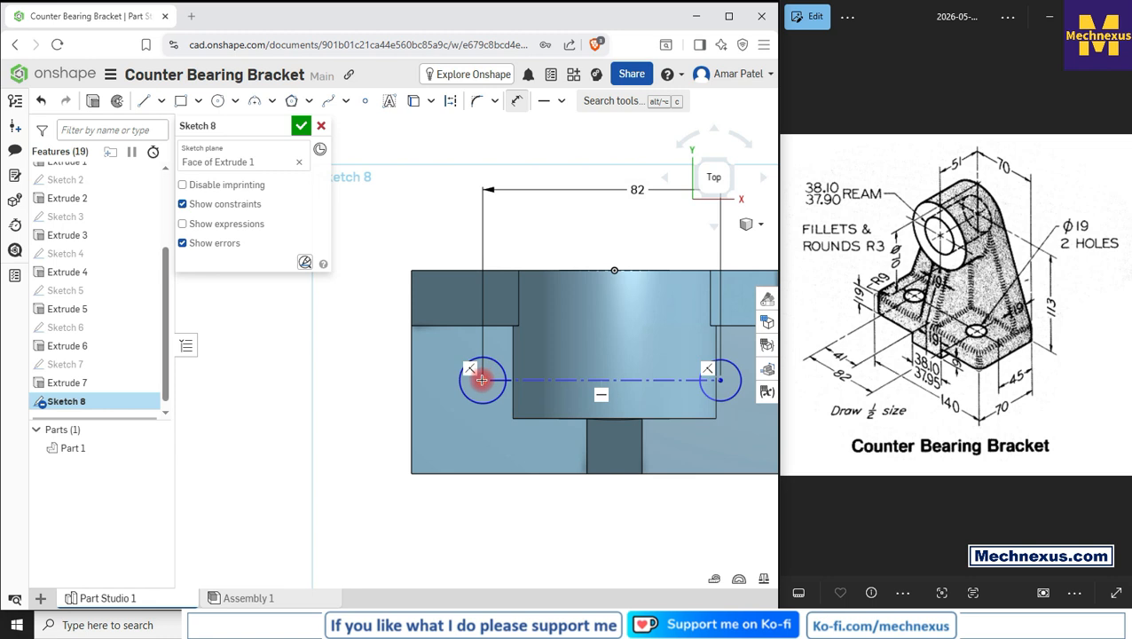
pyautogui.click(481, 380)
pyautogui.click(614, 269)
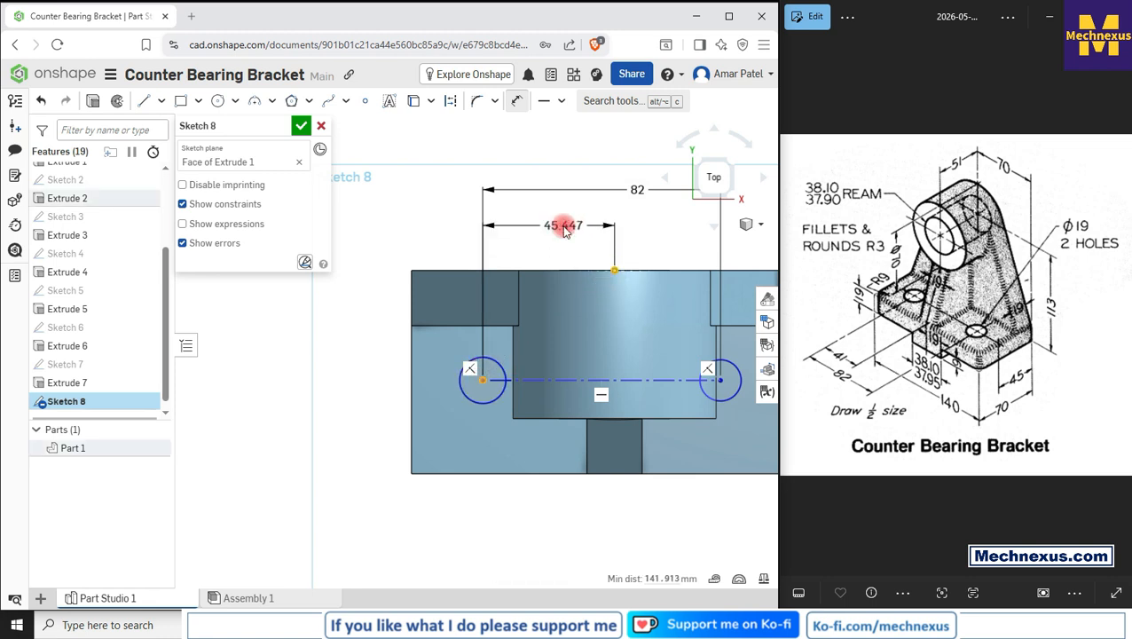
pyautogui.click(563, 228)
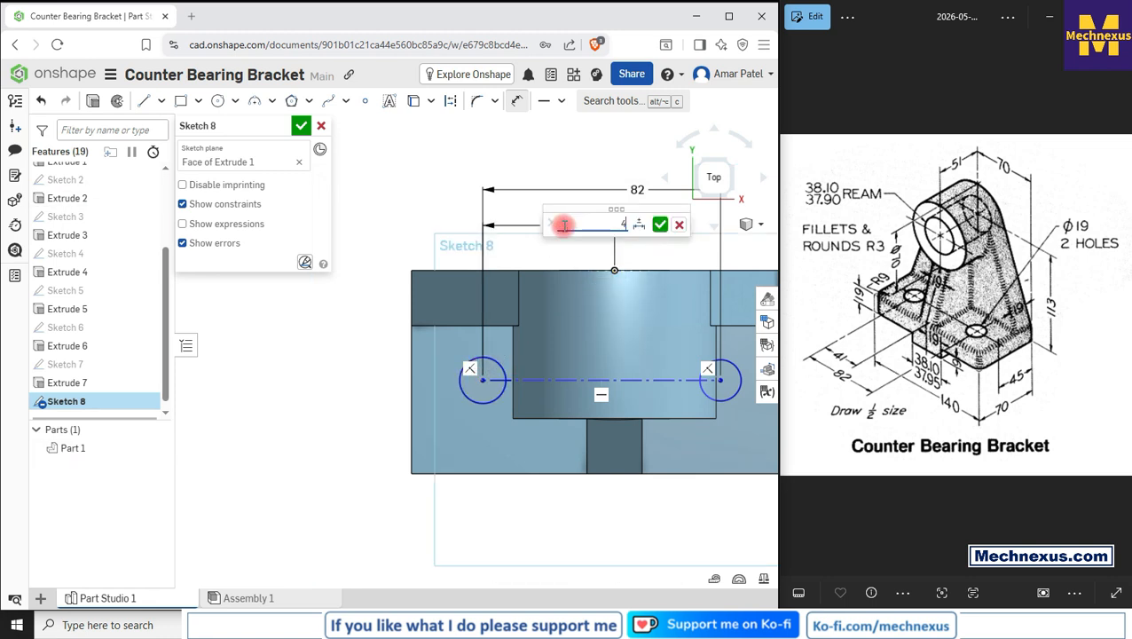
pyautogui.write('41')
pyautogui.press('Return')
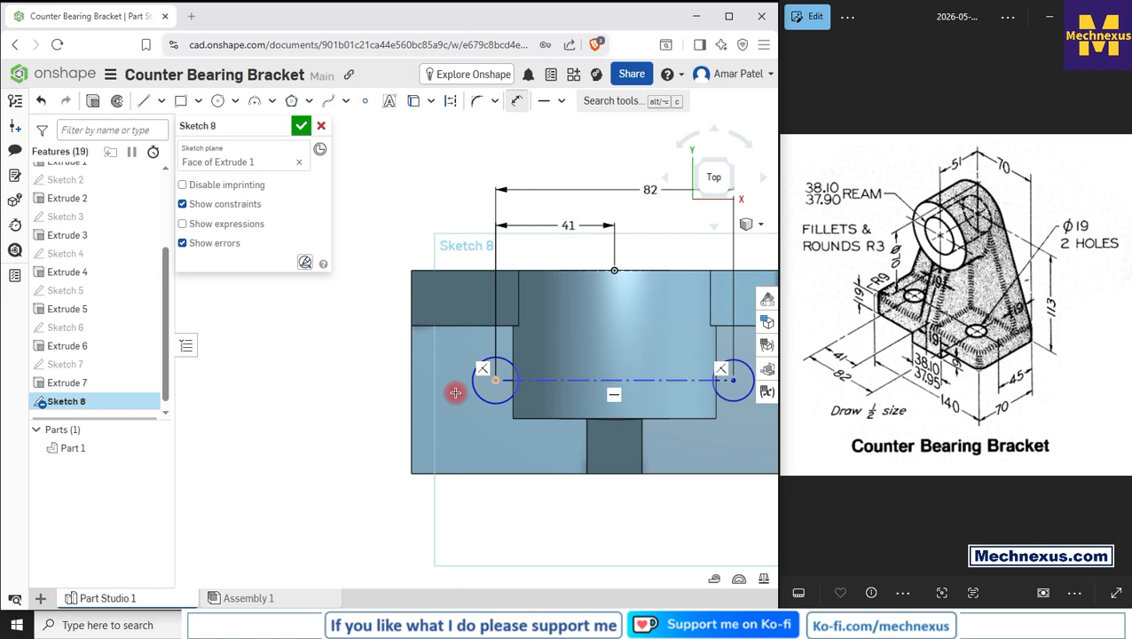
# Step: Dimension the right circle centre's distance from the plate's back edge to 45 mm
pyautogui.press('f')
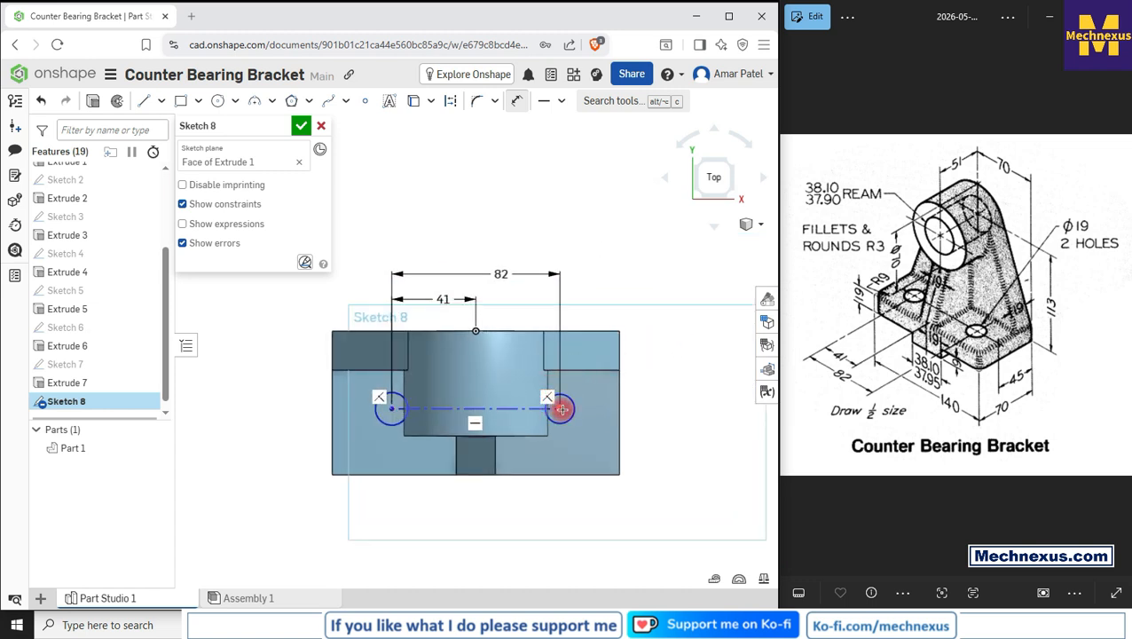
pyautogui.click(560, 409)
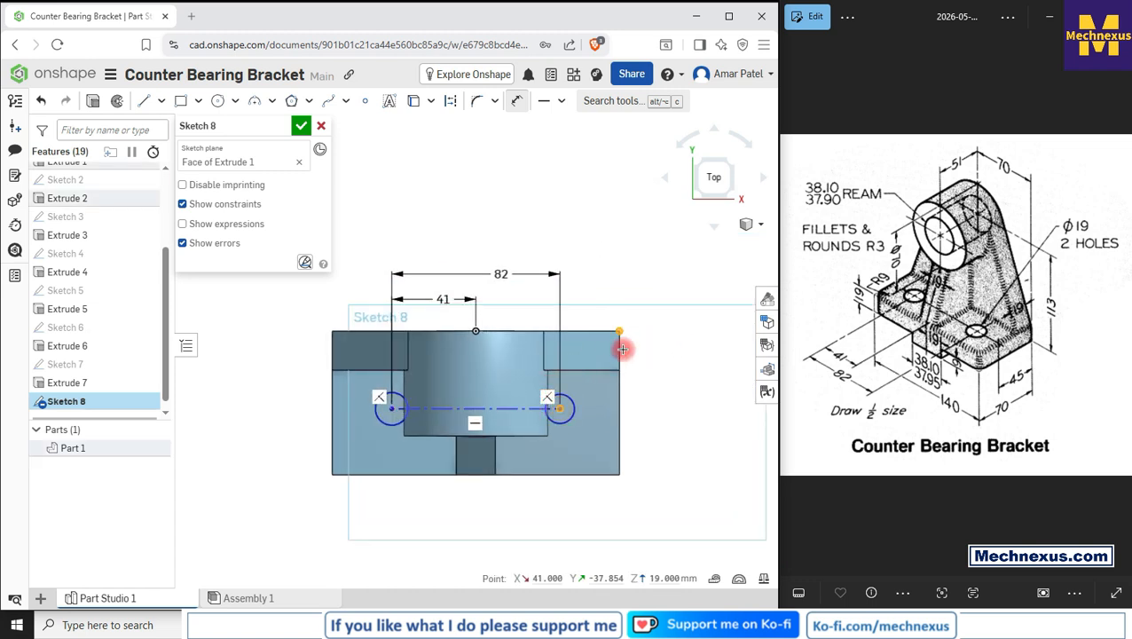
pyautogui.click(619, 331)
pyautogui.click(679, 359)
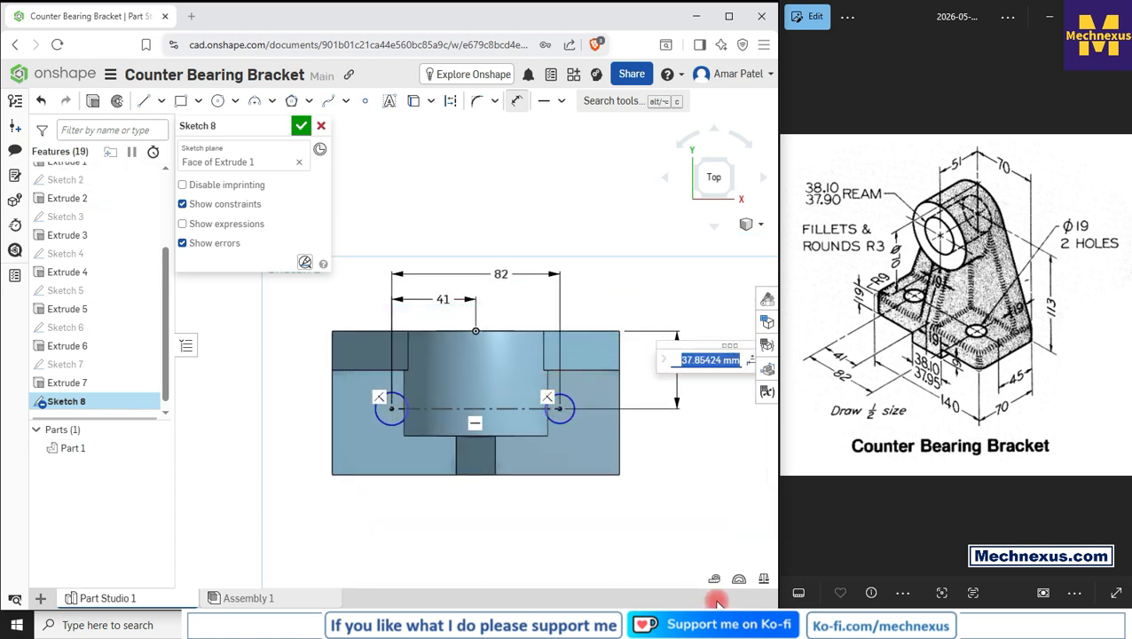
pyautogui.press('Return')
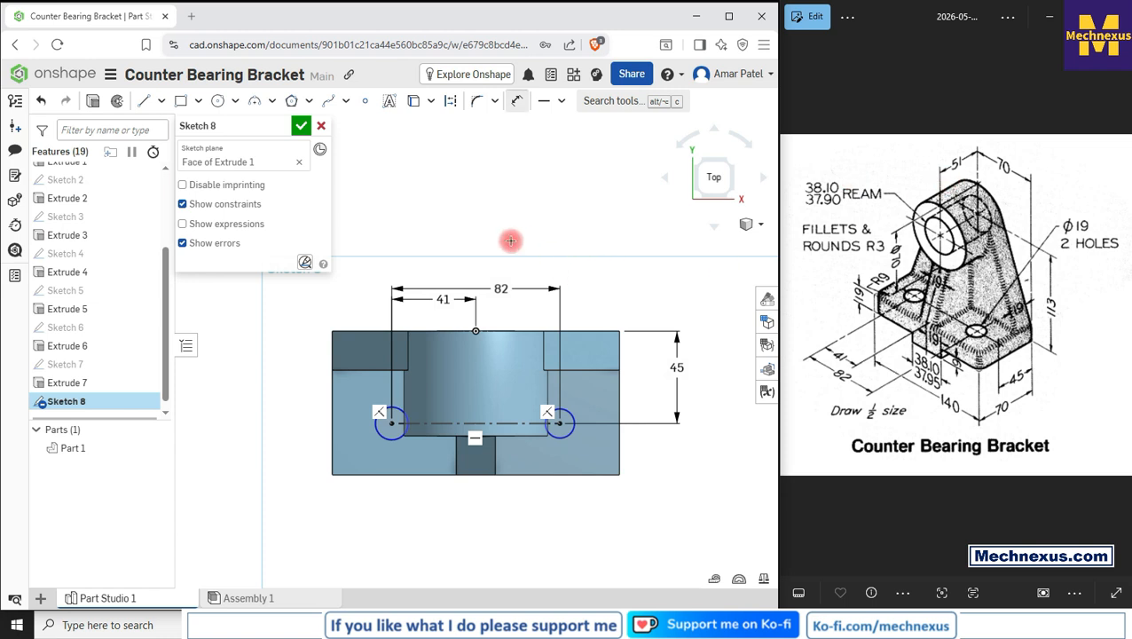
# Step: Dimension the left circle's diameter to 19 mm
pyautogui.click(376, 435)
pyautogui.click(266, 394)
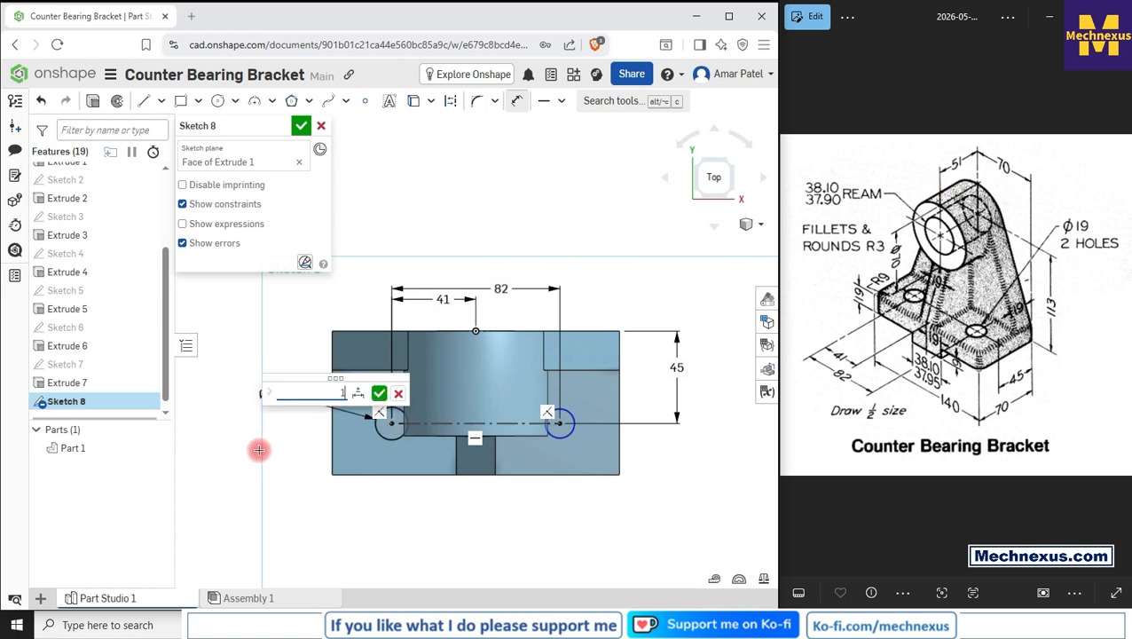
pyautogui.write('19')
pyautogui.press('Return')
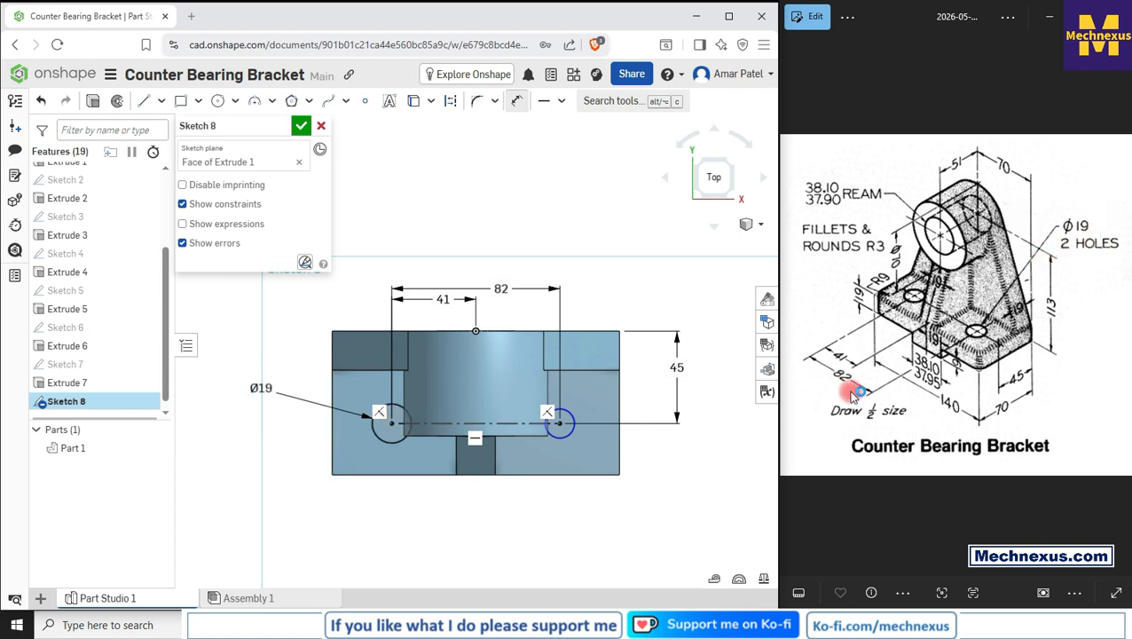
# Step: Constrain the two circles to be equal in size and close the sketch
pyautogui.click(545, 406)
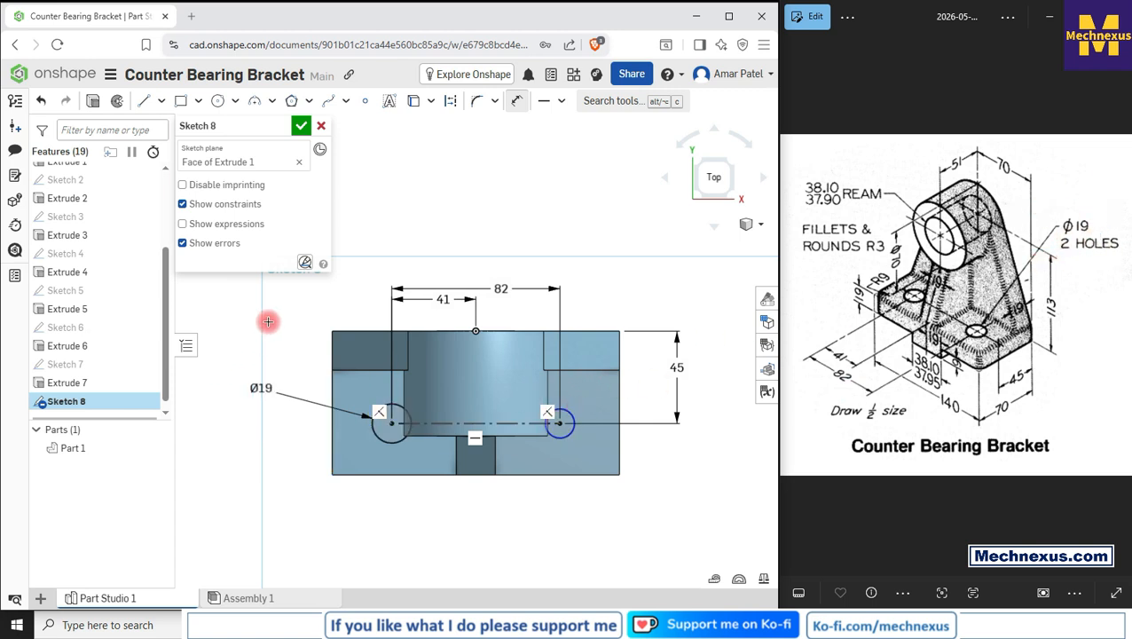
pyautogui.click(396, 443)
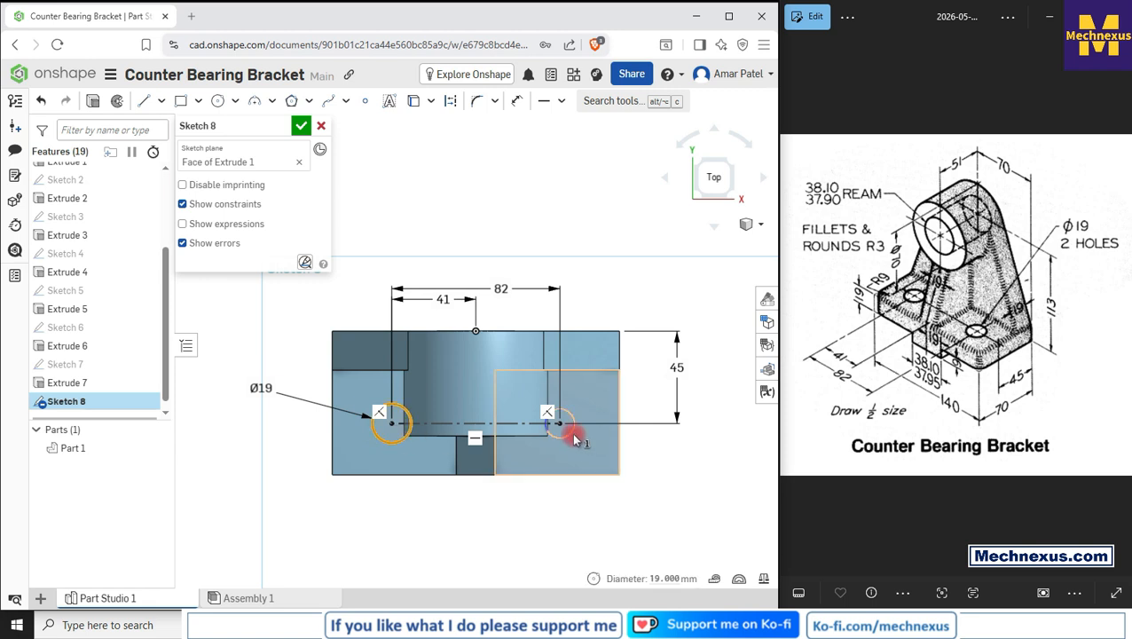
pyautogui.click(393, 210)
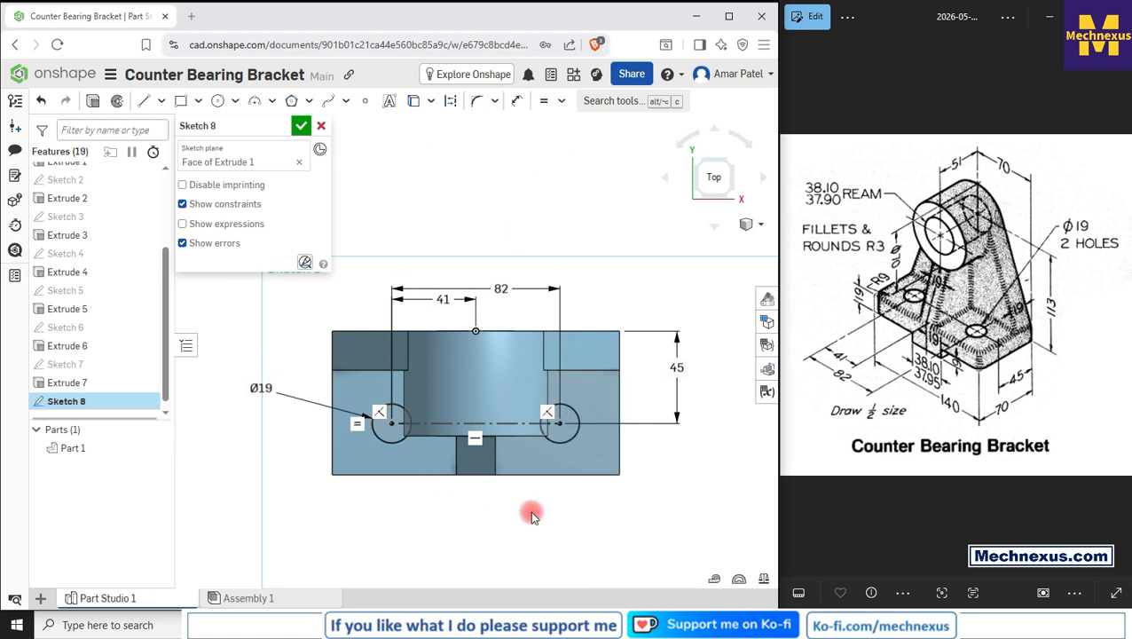
pyautogui.moveTo(532, 515); pyautogui.dragTo(525, 487, button='right')
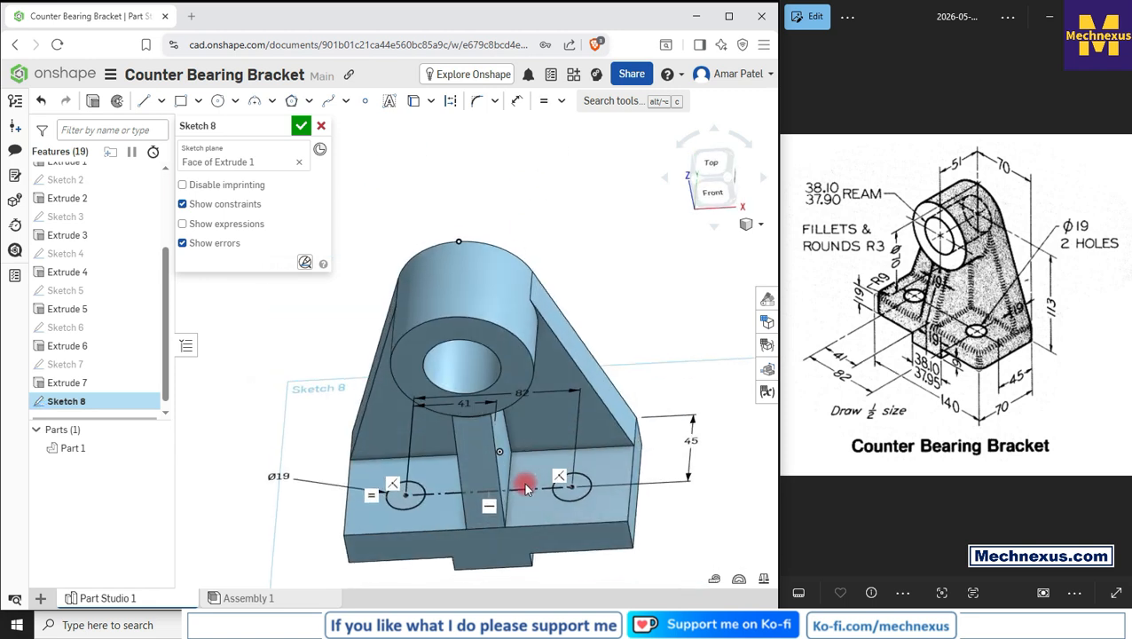
pyautogui.click(302, 125)
# Step: Extrude the two circles of Sketch 8 as a Remove cut Through all to make the base holes
pyautogui.click(69, 400)
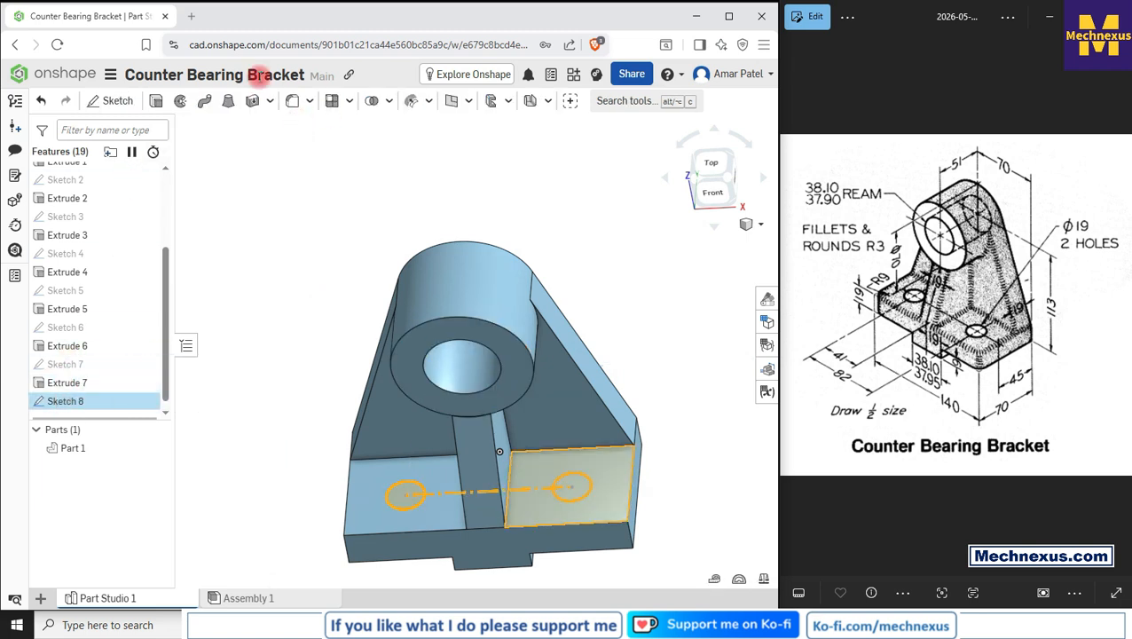
pyautogui.click(155, 101)
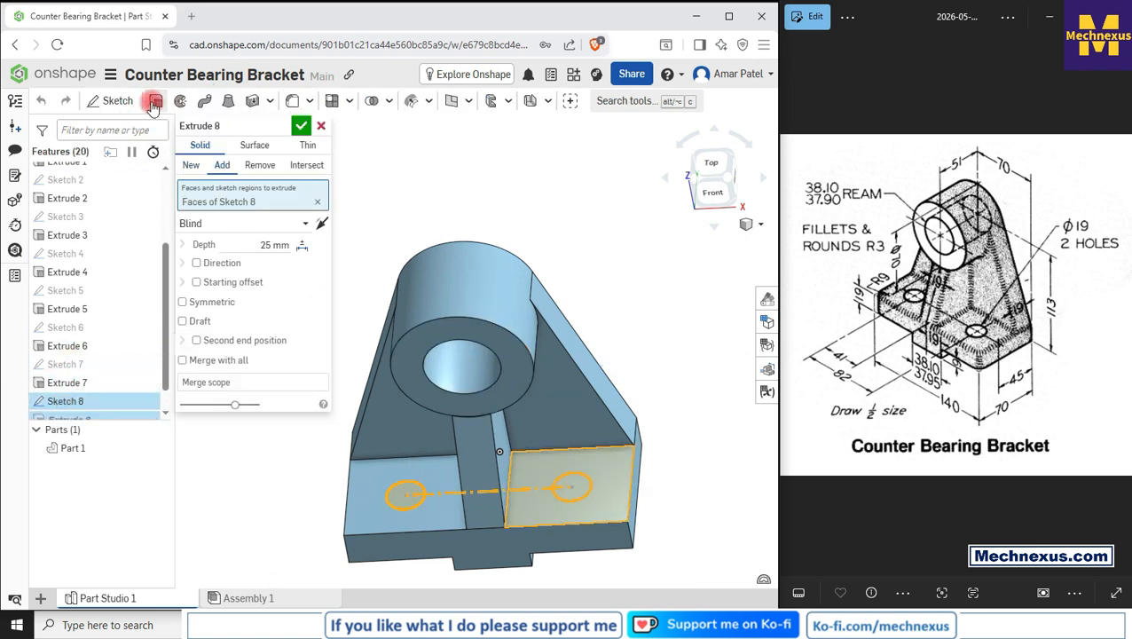
pyautogui.click(259, 166)
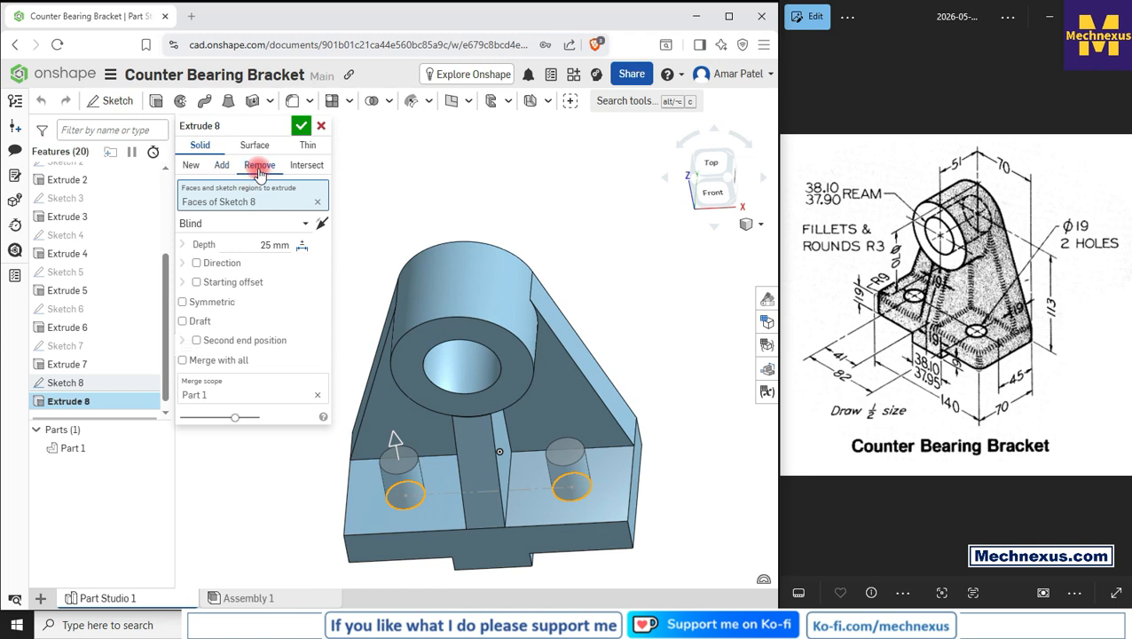
pyautogui.click(234, 223)
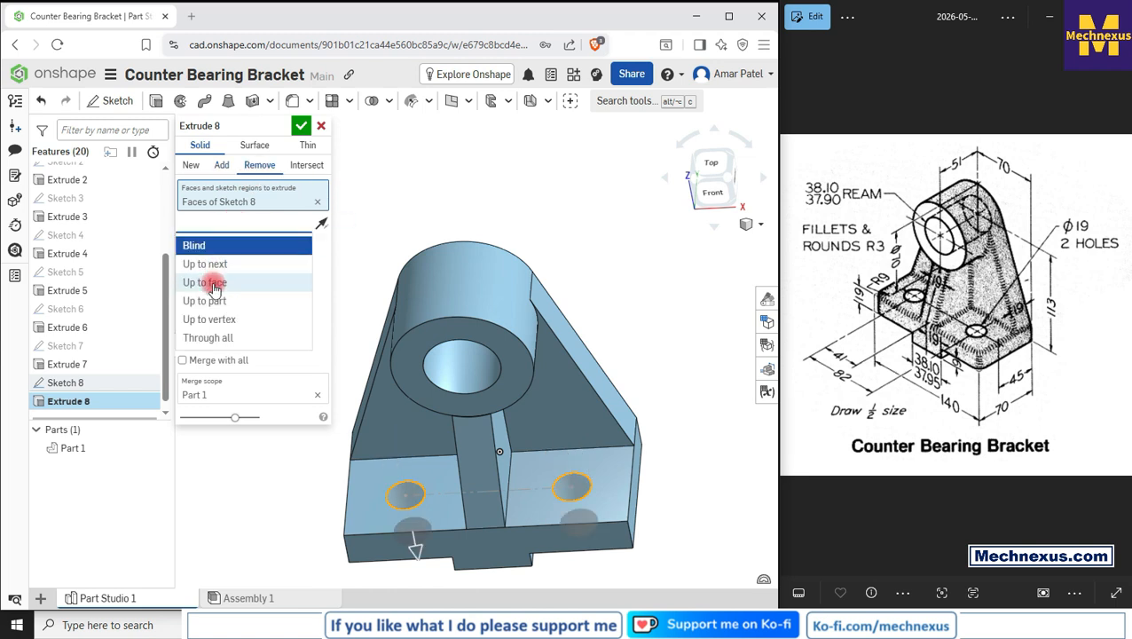
pyautogui.click(208, 337)
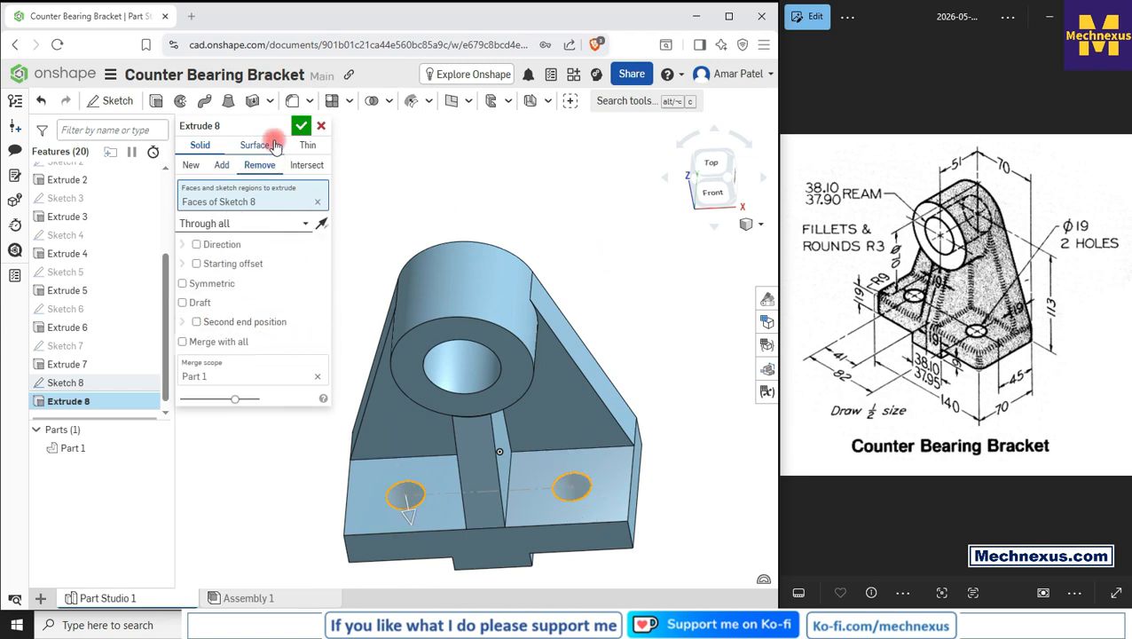
pyautogui.click(301, 125)
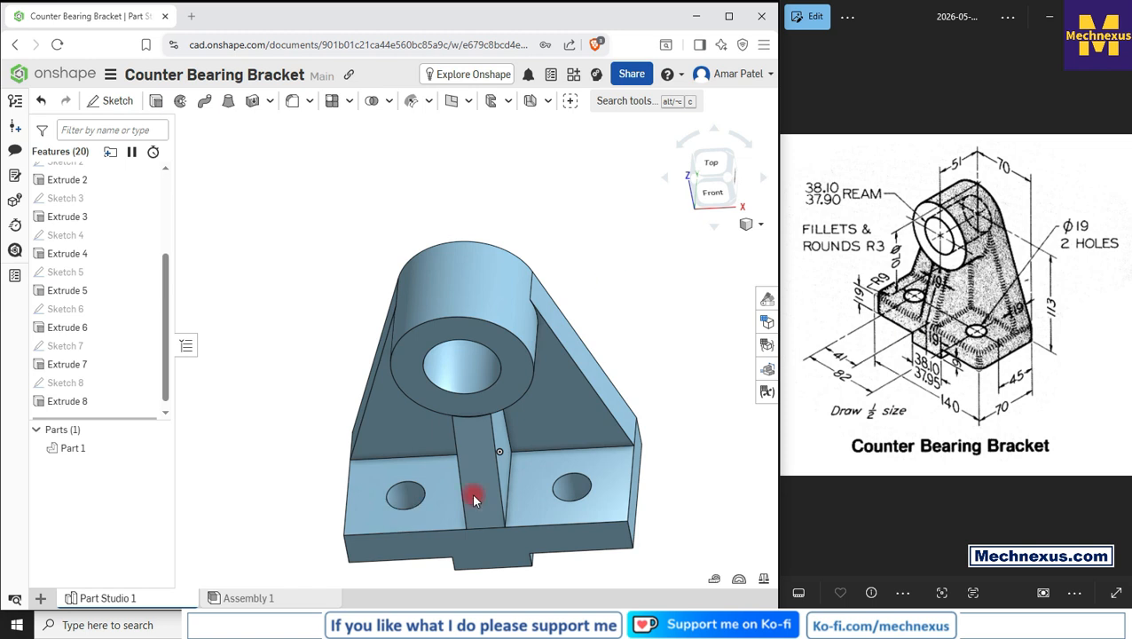
# Step: Fillet the two vertical front corner edges of the base plate with a 3 mm radius
pyautogui.click(748, 225)
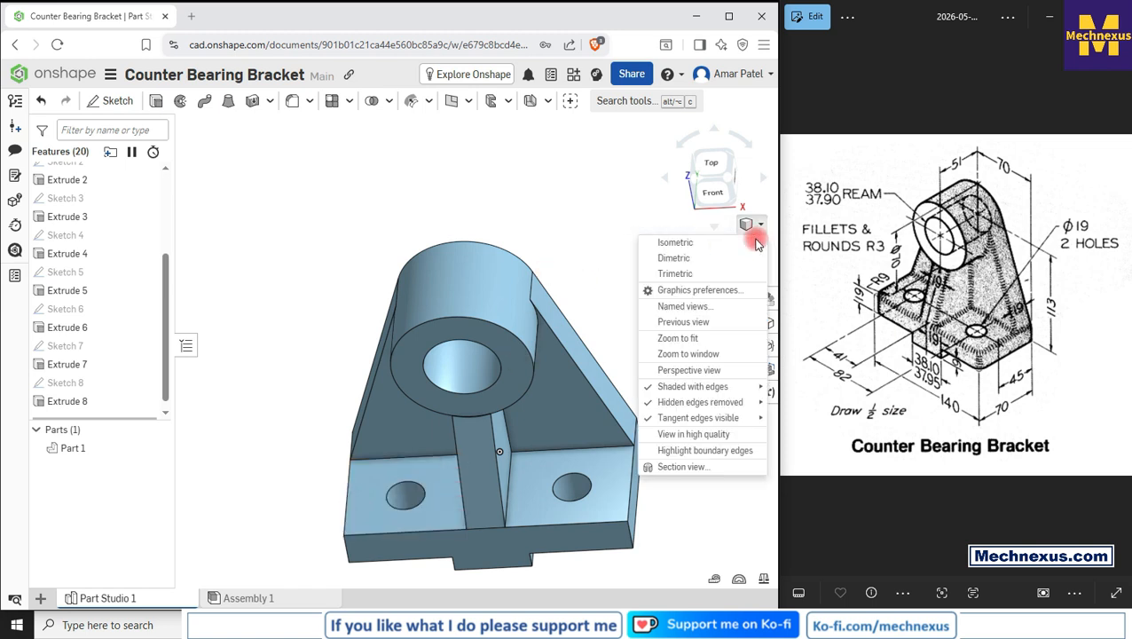
pyautogui.click(675, 243)
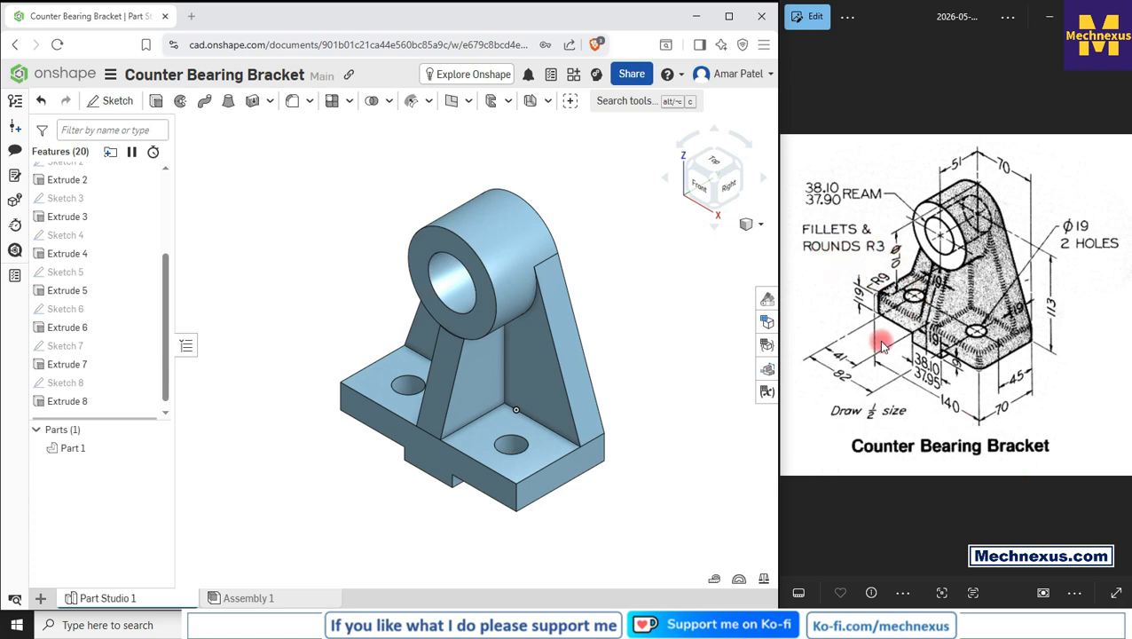
pyautogui.click(518, 505)
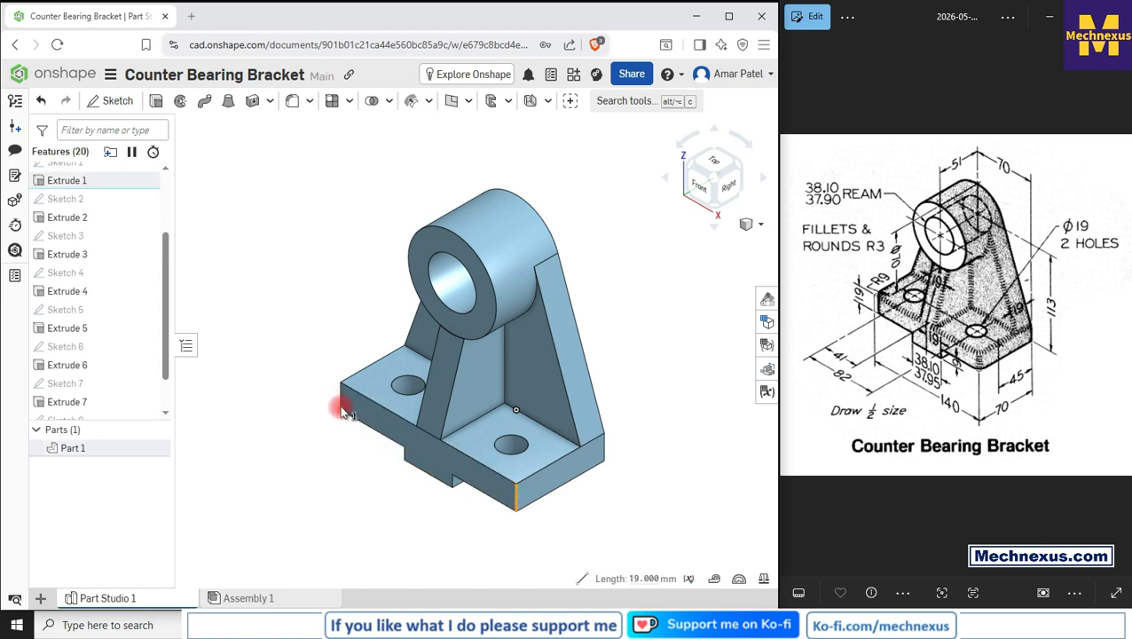
pyautogui.scroll(5, 335, 393)
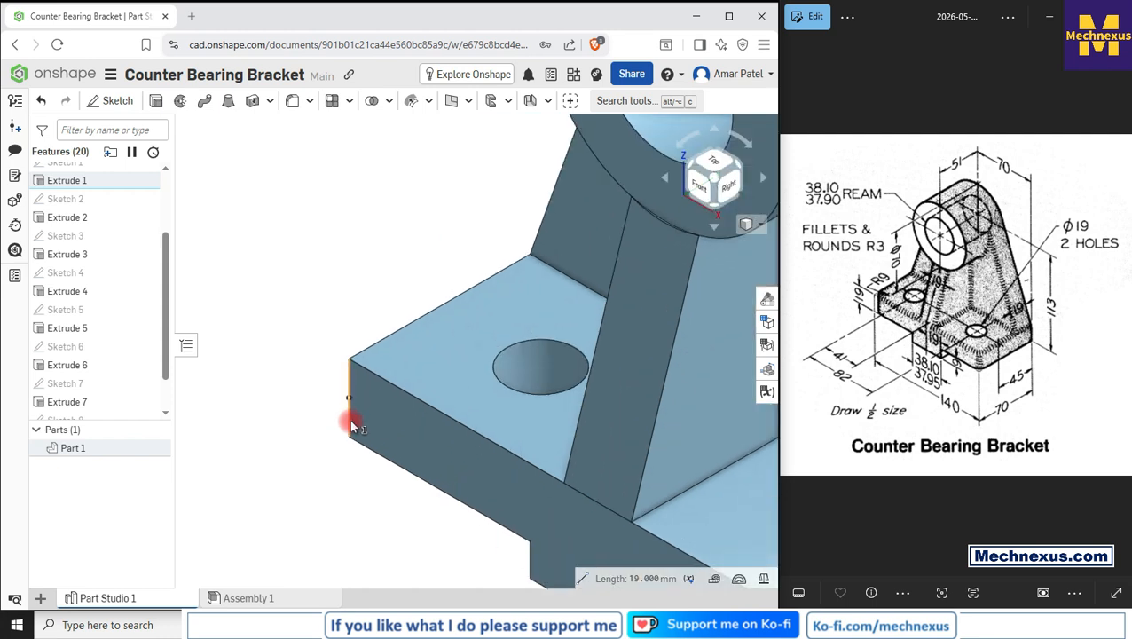
pyautogui.rightClick(348, 421)
pyautogui.click(289, 101)
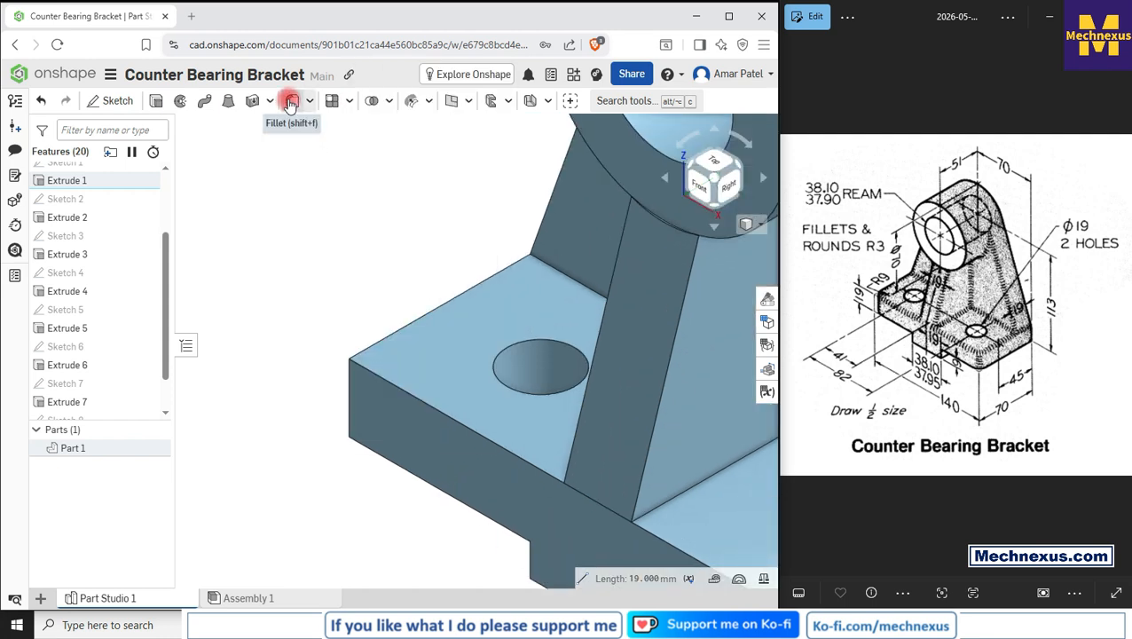
pyautogui.scroll(-5, 346, 337)
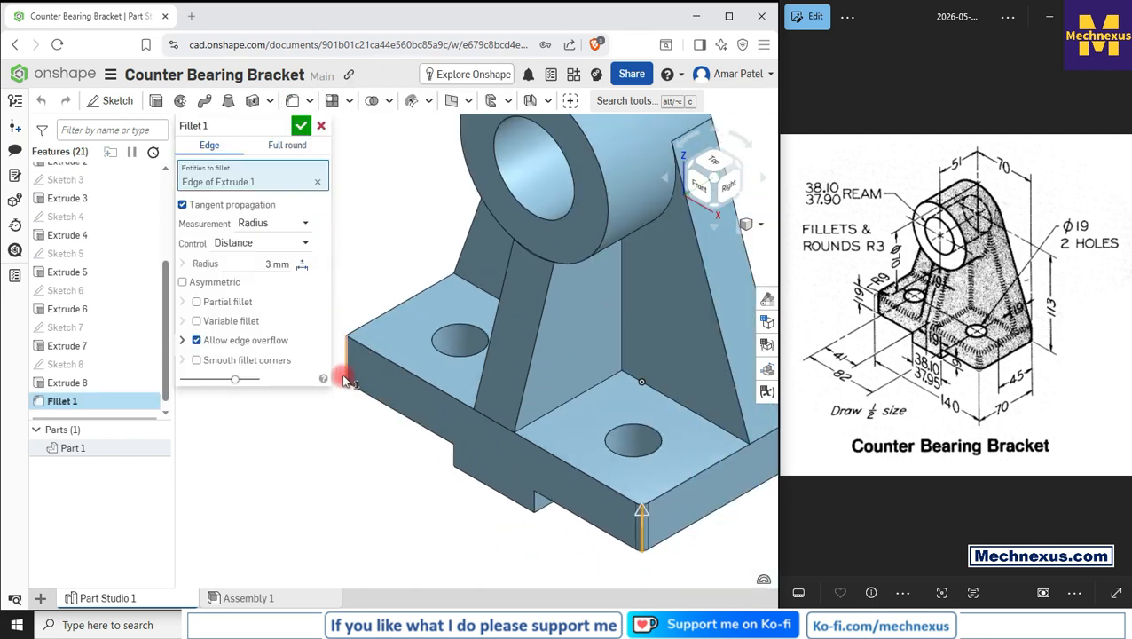
pyautogui.click(346, 375)
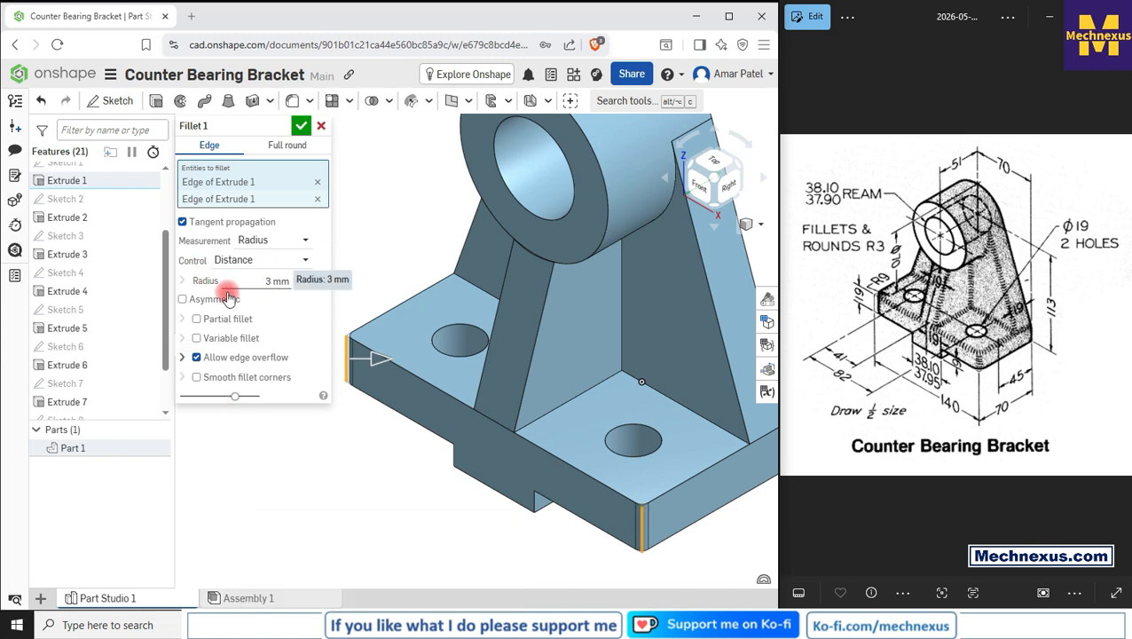
pyautogui.click(301, 125)
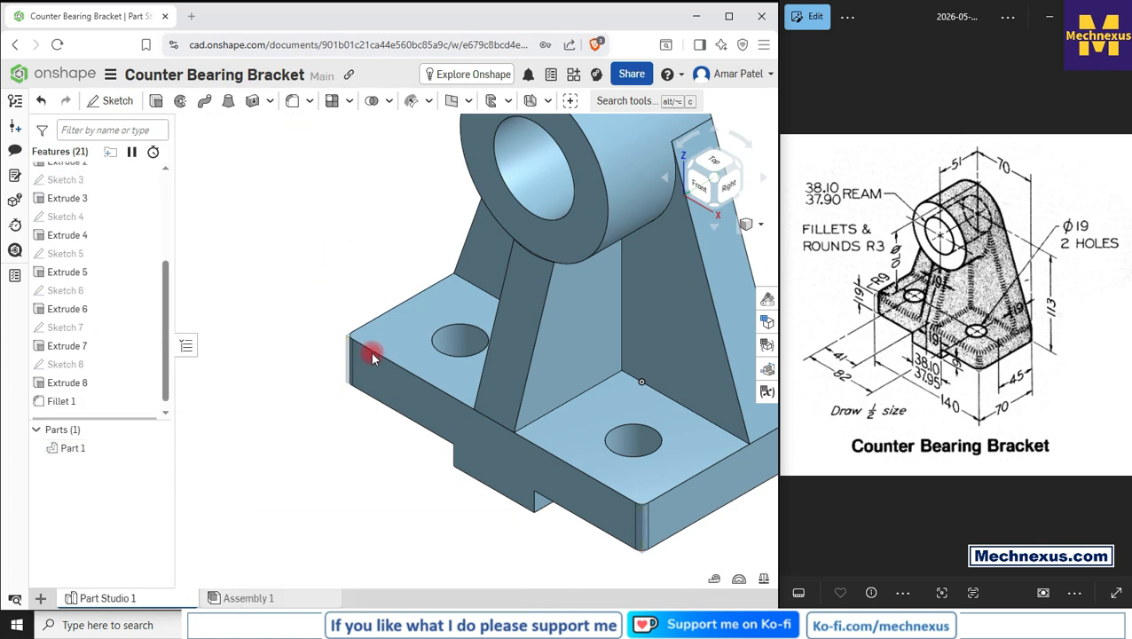
pyautogui.scroll(-3, 361, 376)
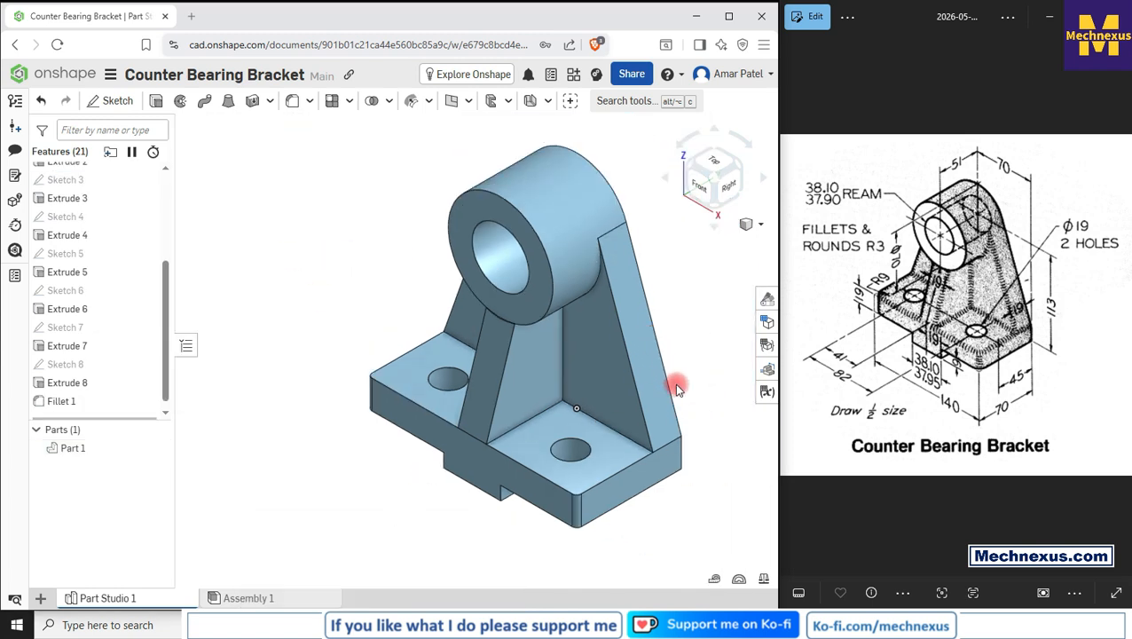
pyautogui.scroll(-2, 401, 426)
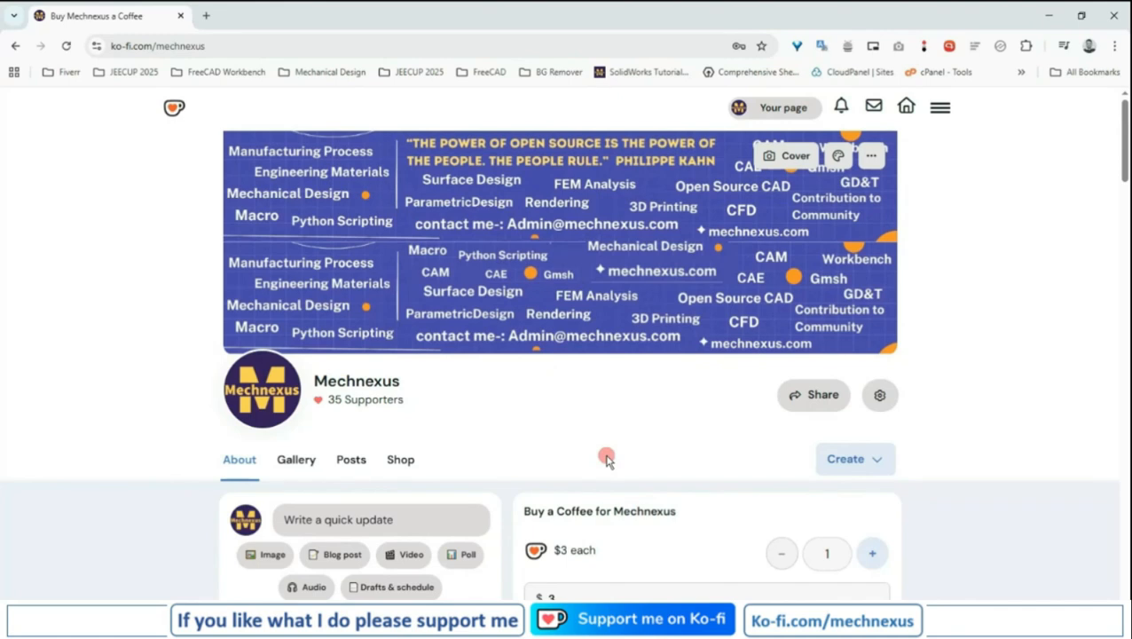
pyautogui.scroll(-3, 606, 458)
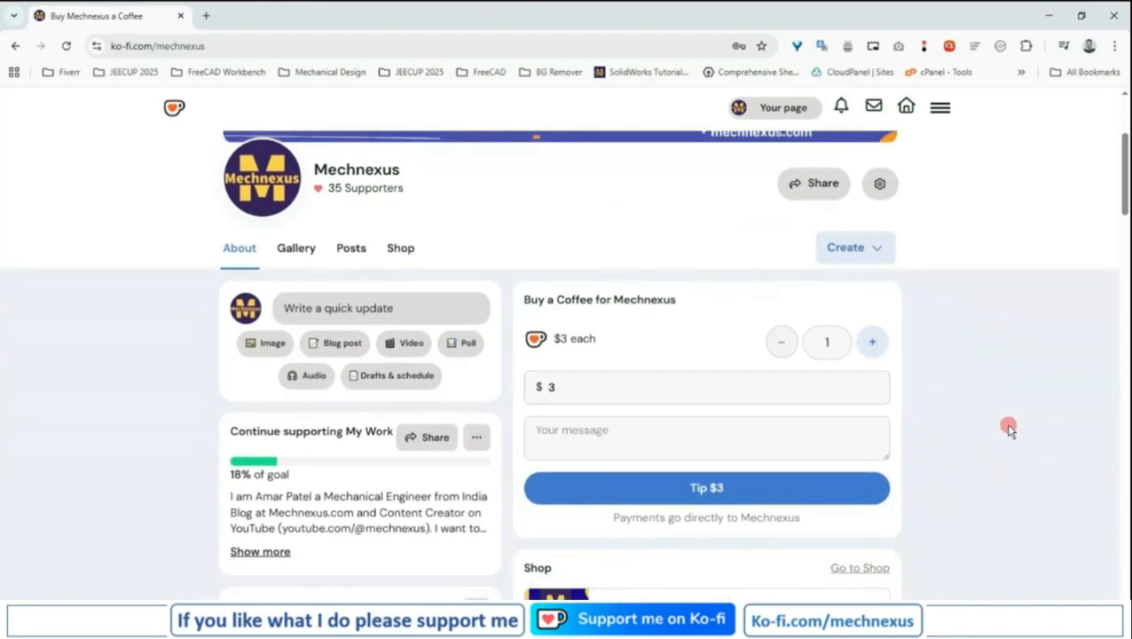
pyautogui.scroll(-2, 1009, 427)
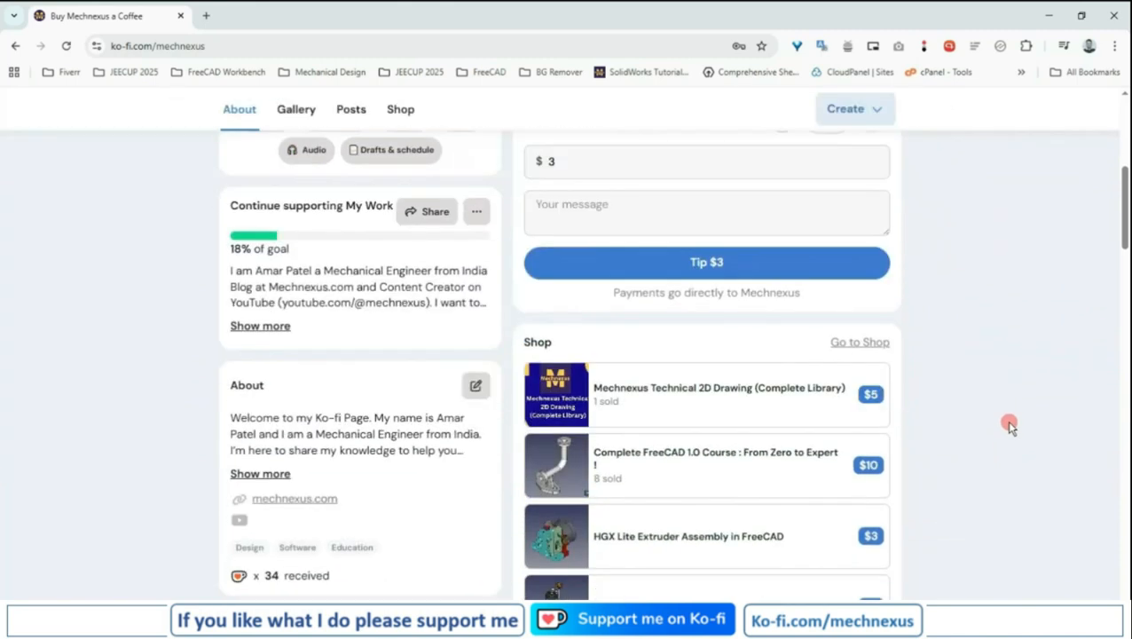
pyautogui.scroll(3, 1009, 427)
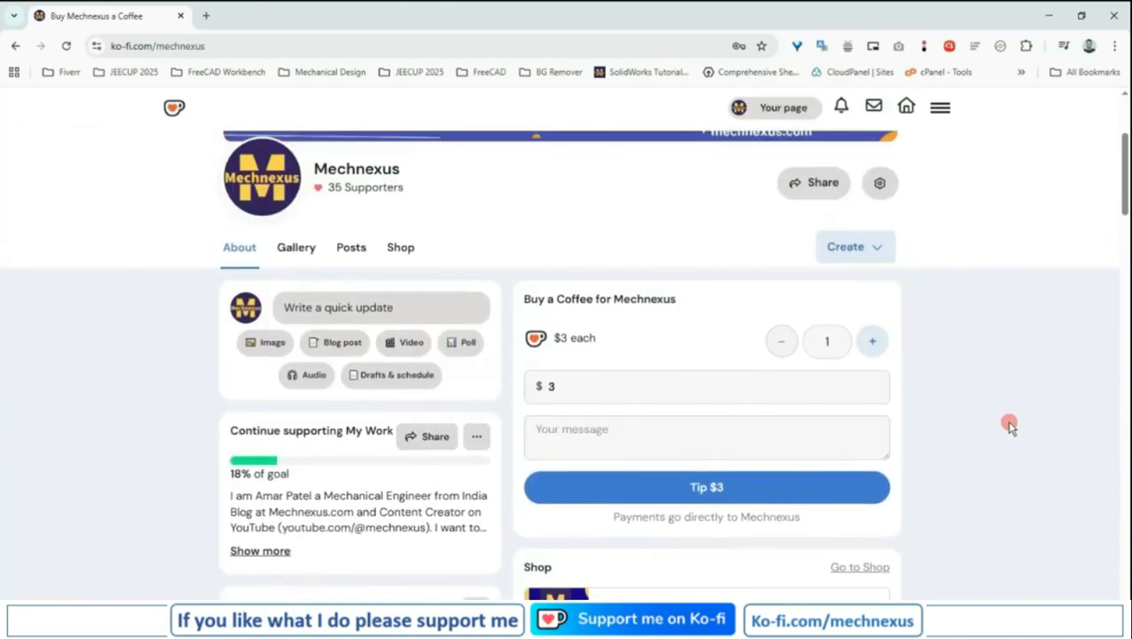
pyautogui.scroll(3, 1009, 426)
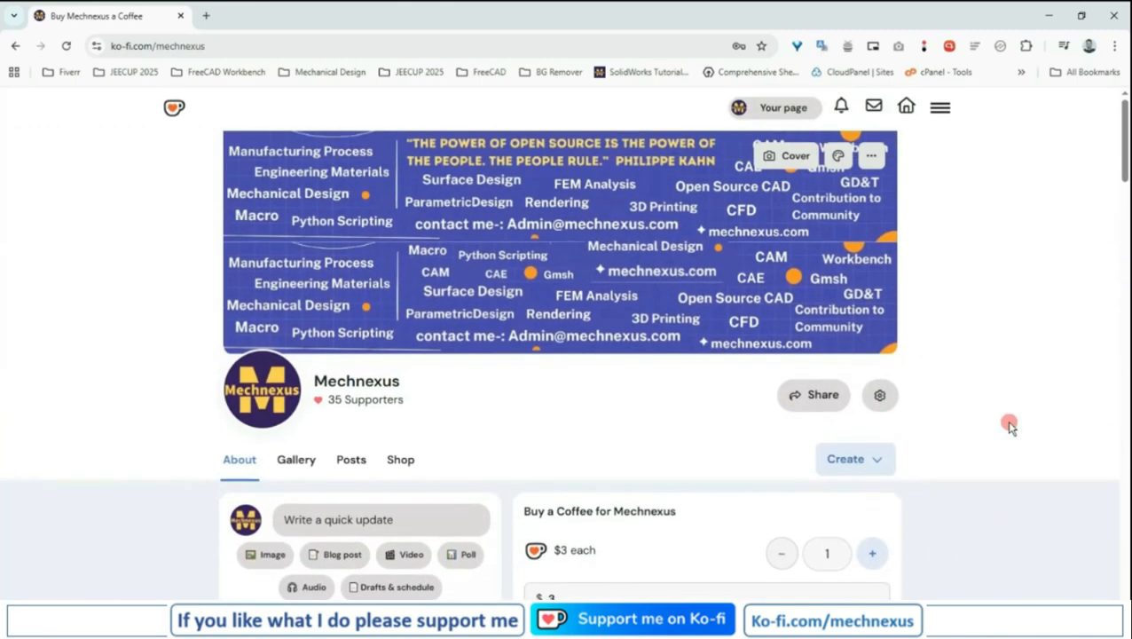